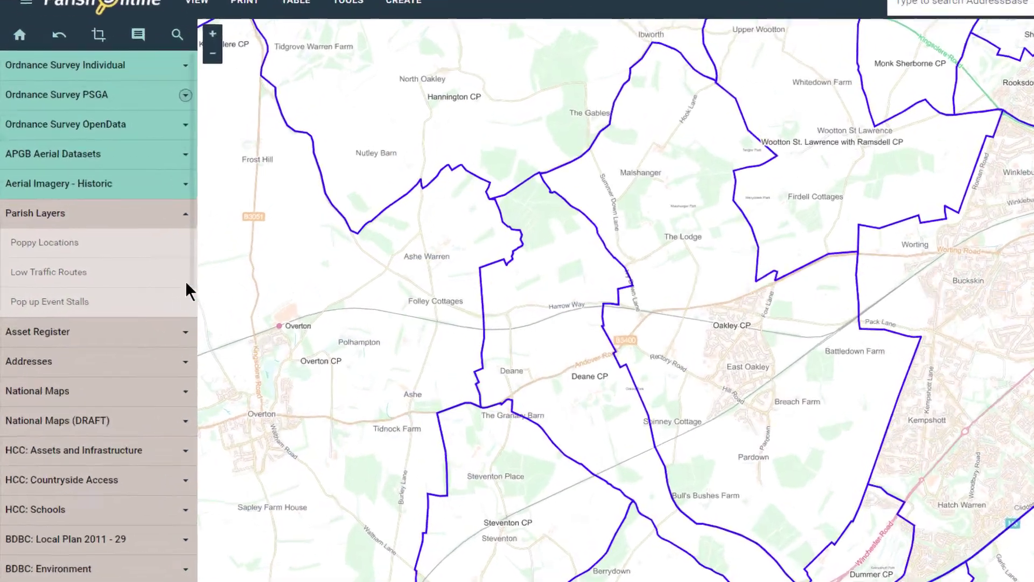
Check the descriptions of the three Parish Layers entries and switch on the Poppy Locations layer
mouse_move(99, 257)
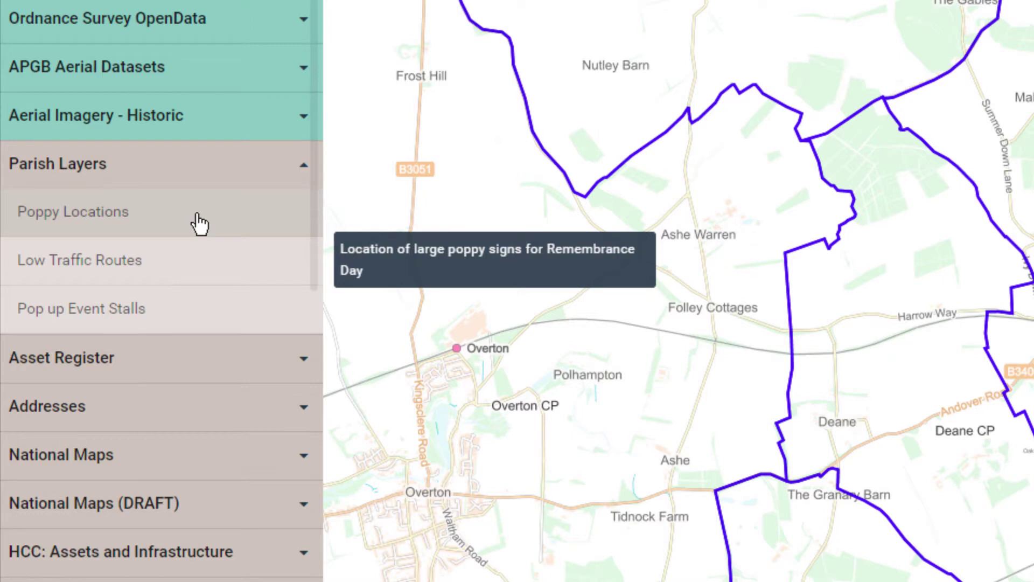
mouse_move(199, 266)
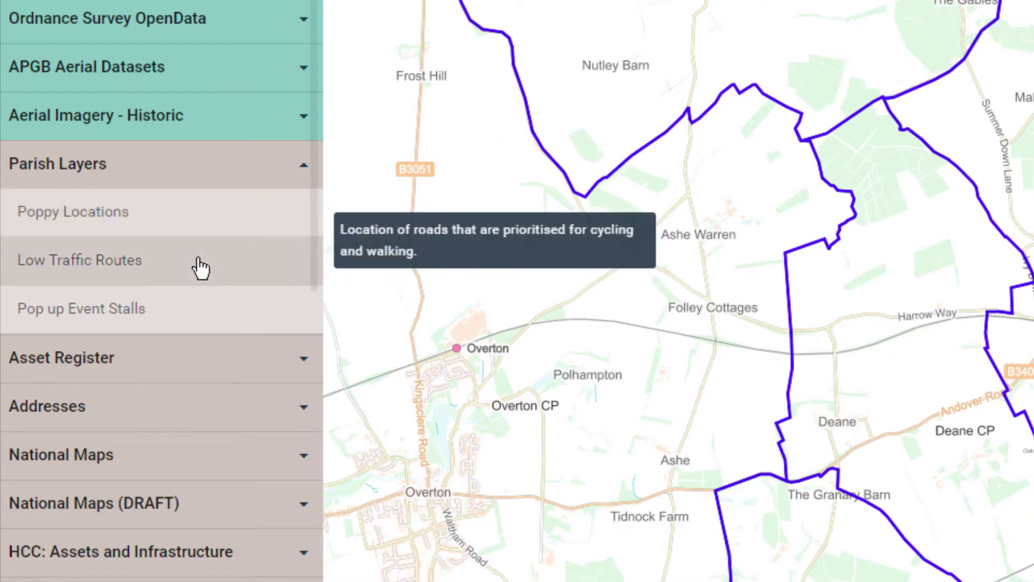
mouse_move(194, 321)
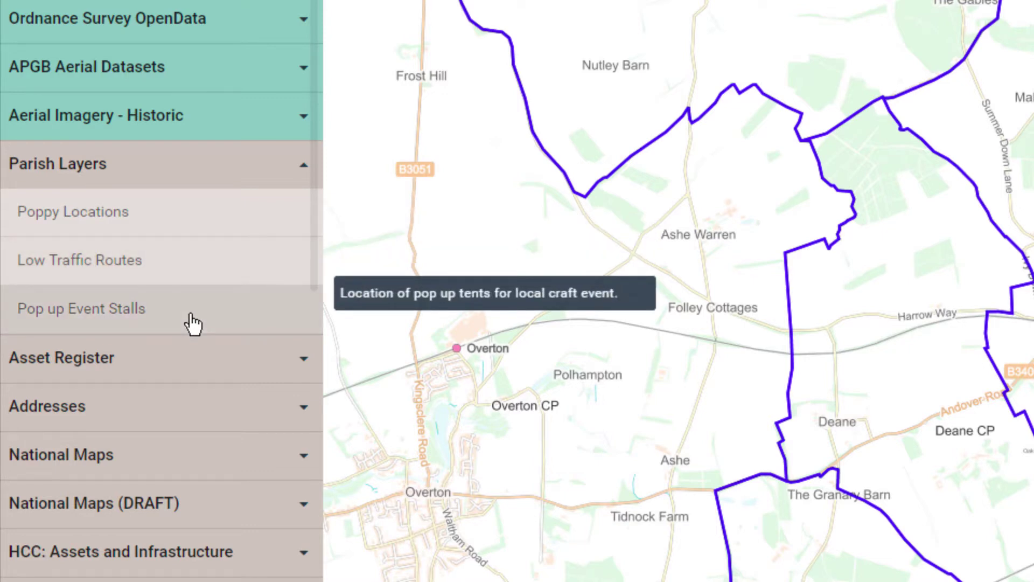
mouse_move(185, 219)
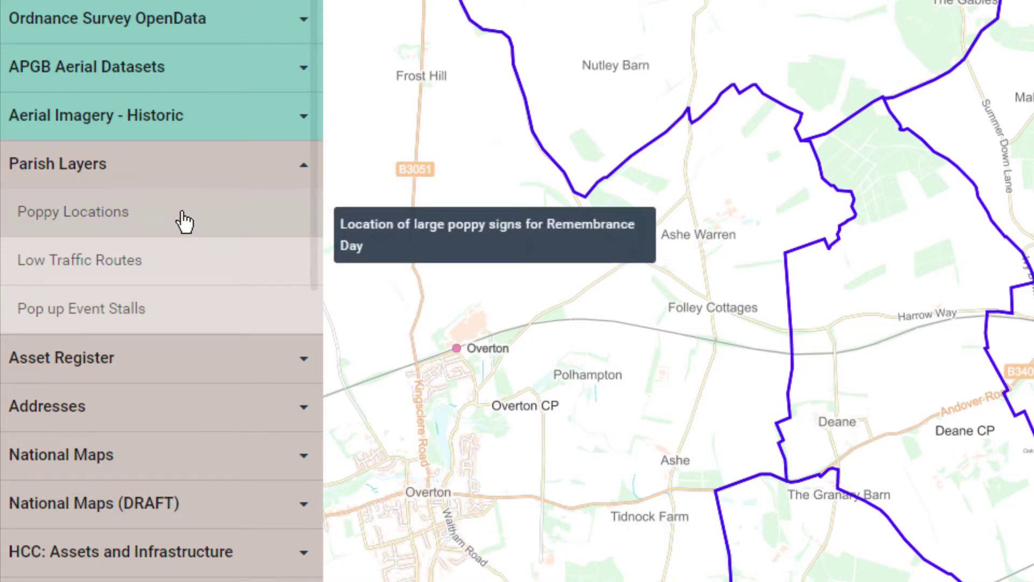
left_click(184, 219)
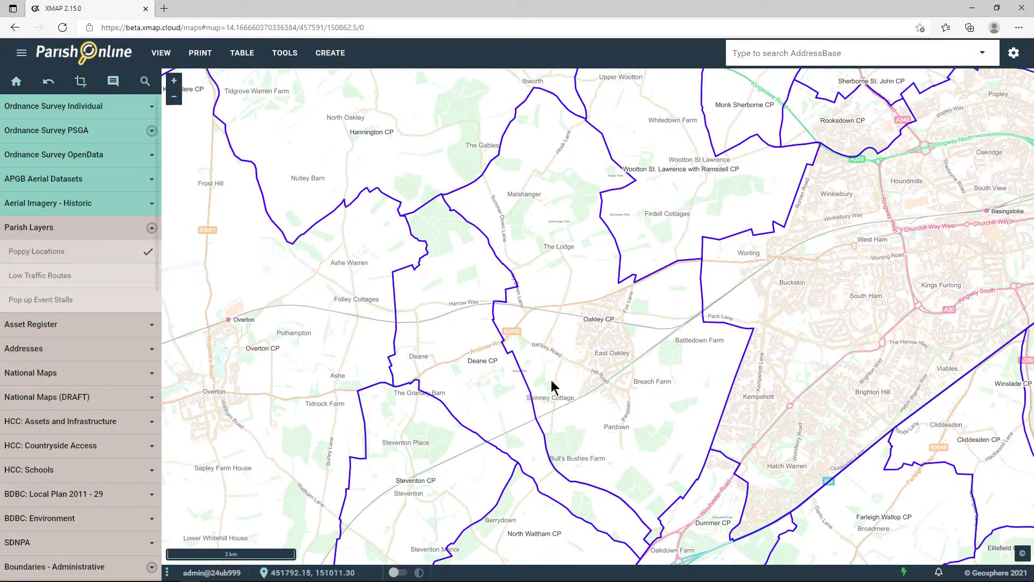
Add a feature to the Poppy Locations layer, placing its point on the verge tip between Andover Road and Pack Lane
scroll(583, 302, "up", 2)
scroll(582, 303, "up", 3)
scroll(673, 296, "up", 1)
scroll(648, 285, "up", 1)
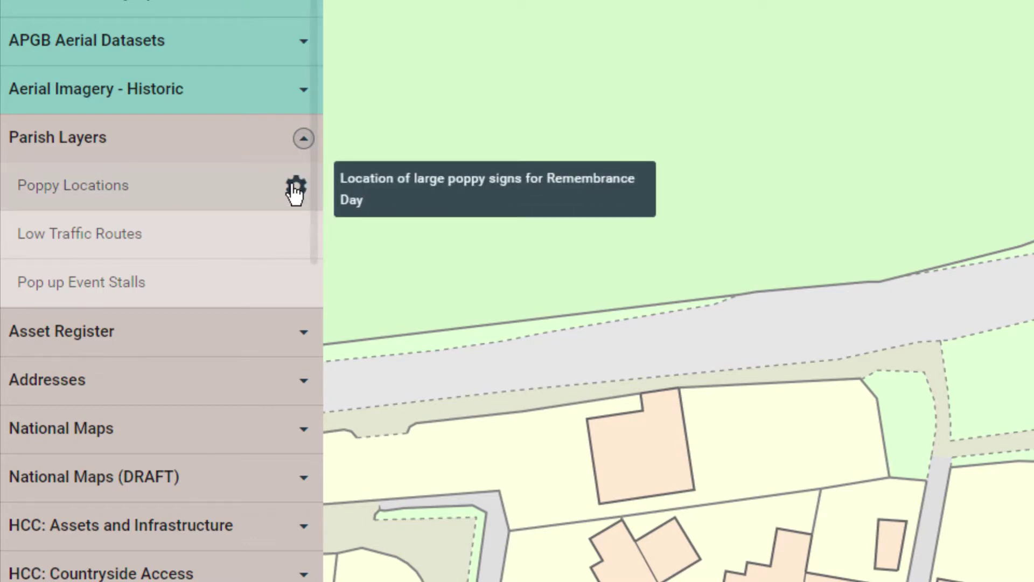
left_click(294, 184)
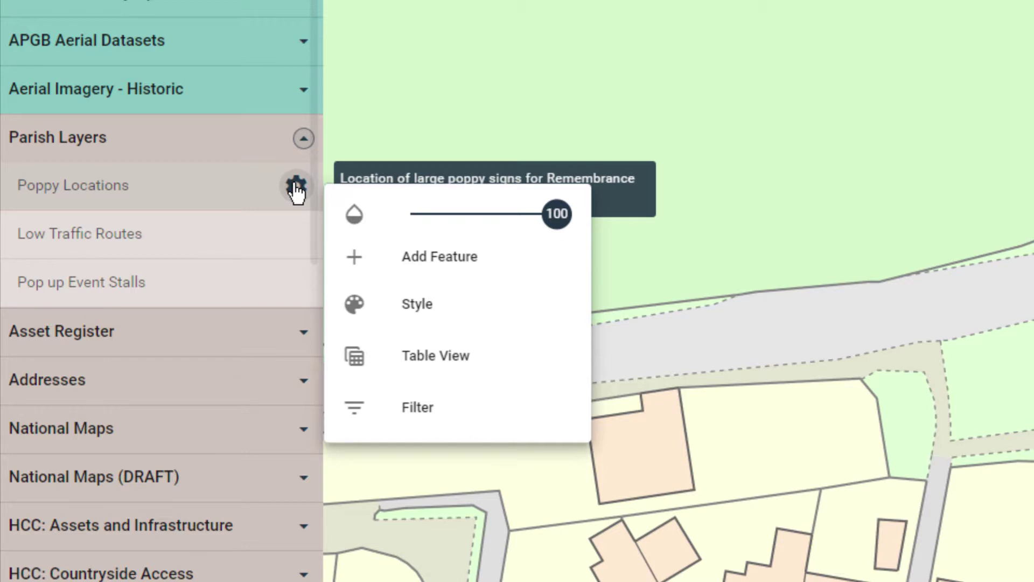
left_click(456, 262)
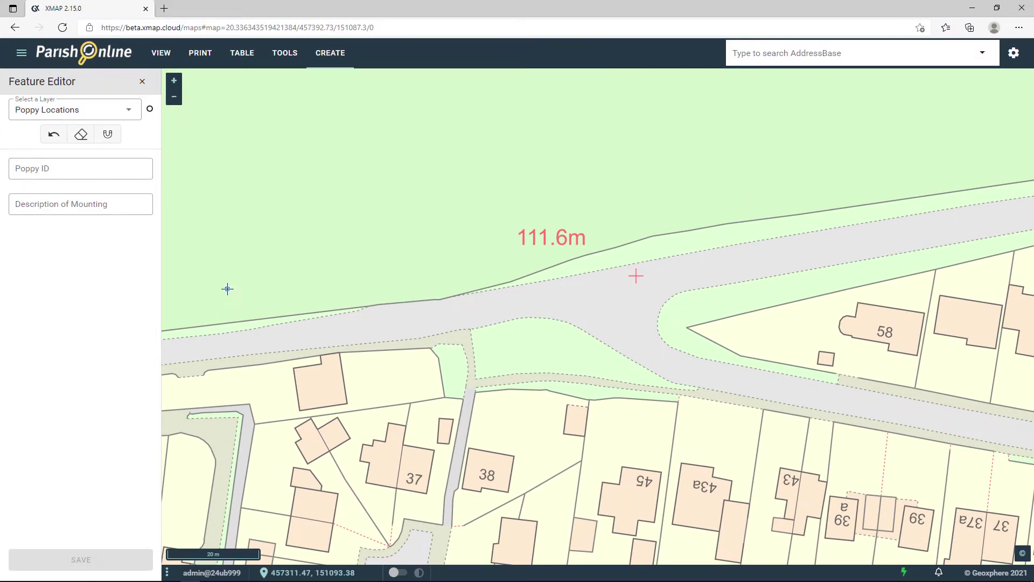
left_click(559, 329)
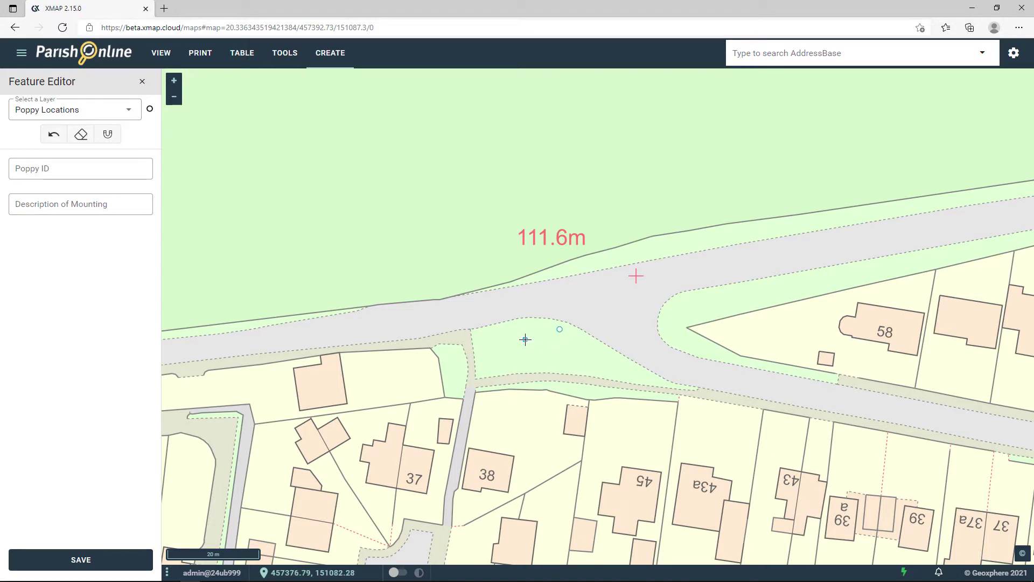
left_click(674, 311)
Set the new point's Poppy ID to 01 and its mounting description to "On lampost", and save the feature
left_click(53, 169)
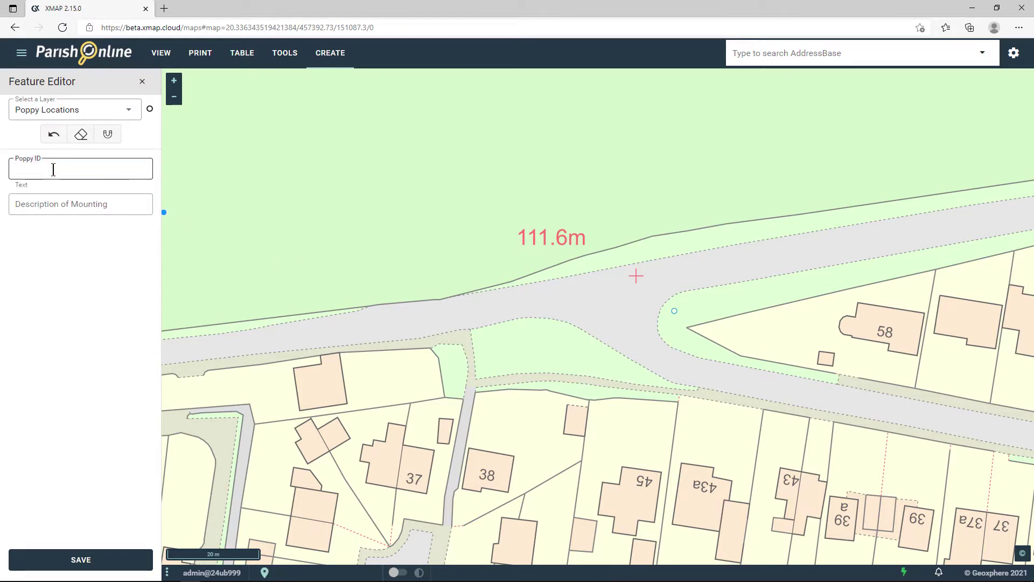
type("01")
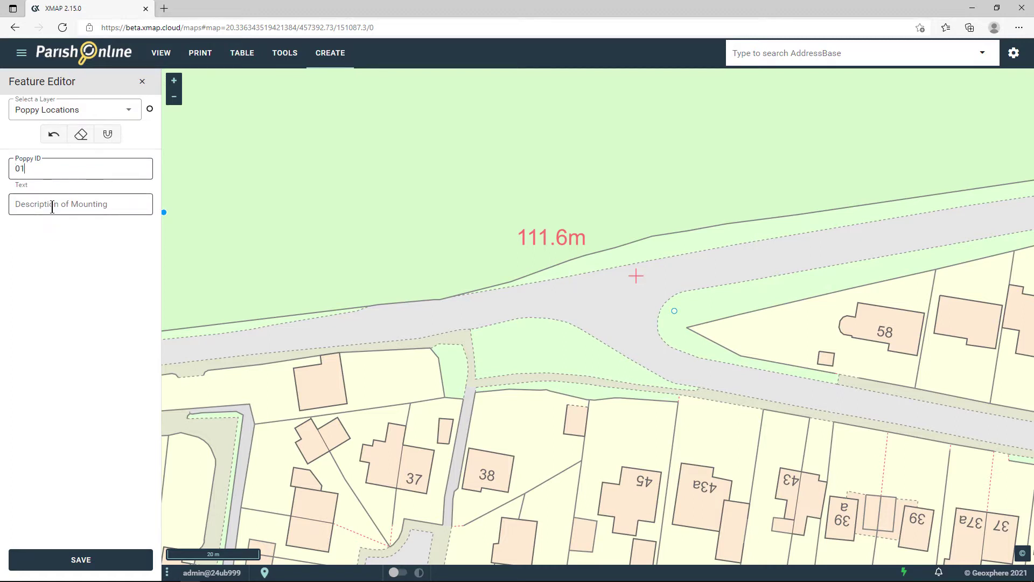
left_click(52, 208)
type("On lampost")
left_click(43, 205)
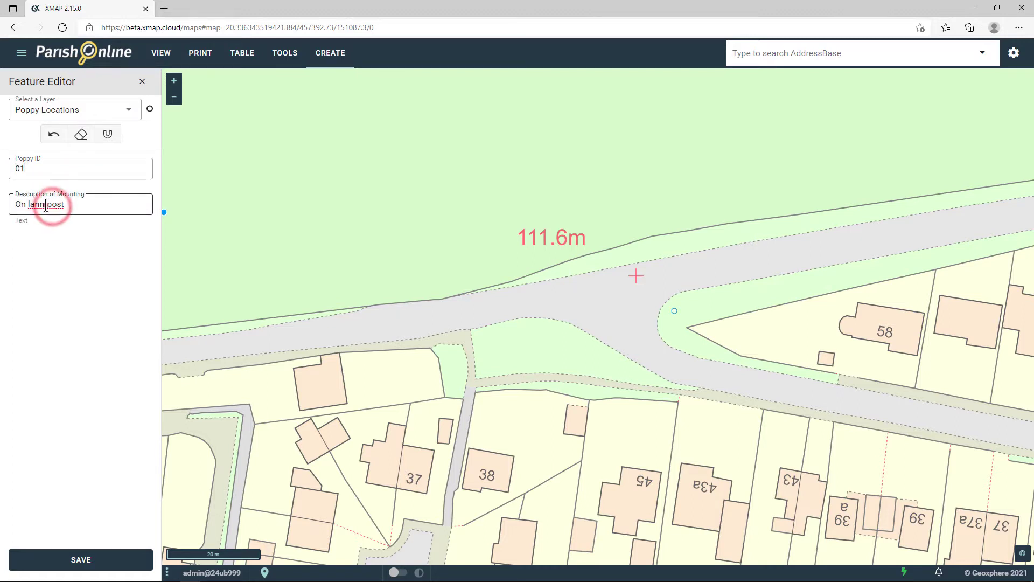
left_click(86, 561)
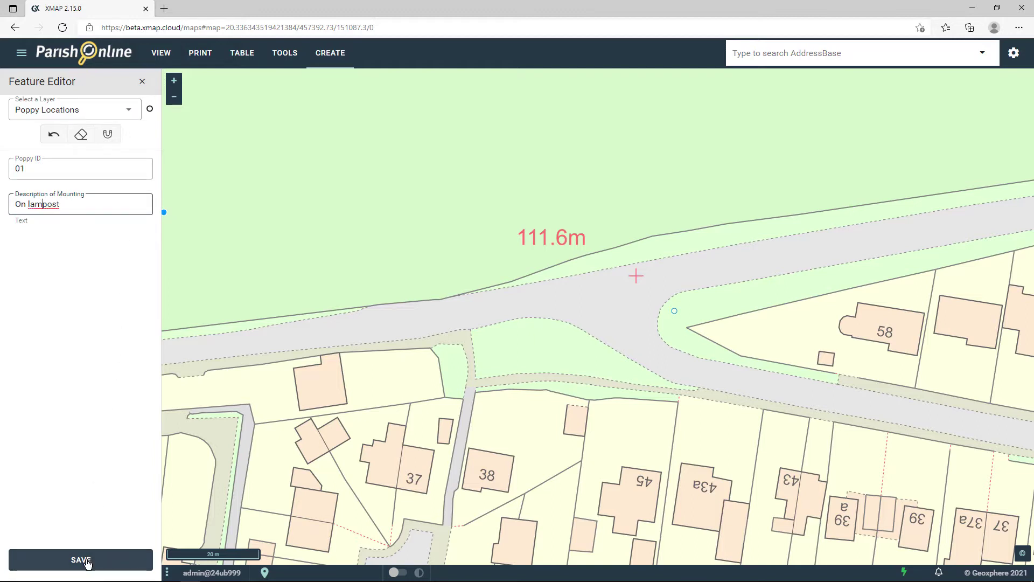
left_click(88, 563)
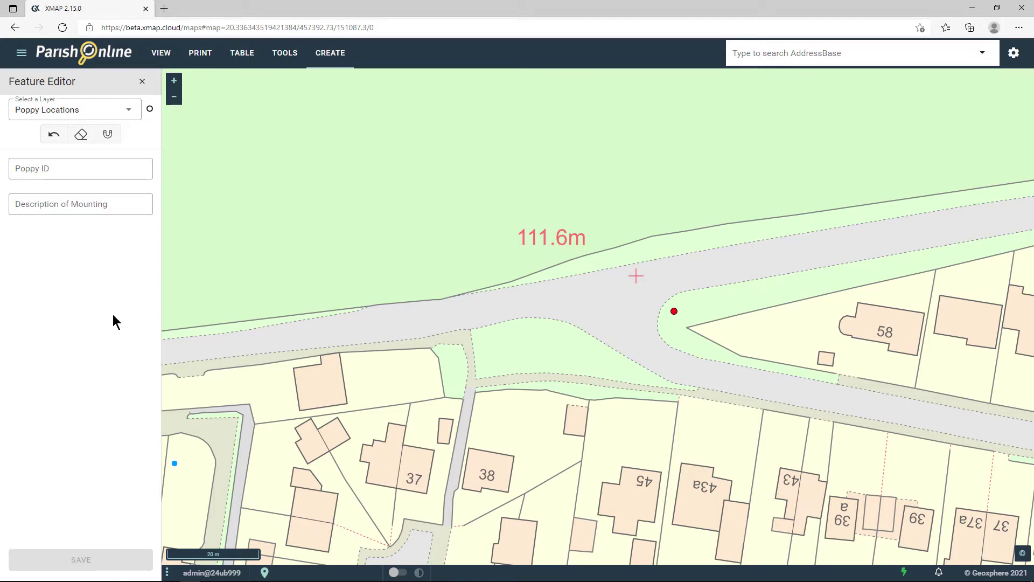
Place a second poppy point on the corner verge where Fox Lane meets the B3400, opposite The Fox pub
scroll(425, 361, "down", 3)
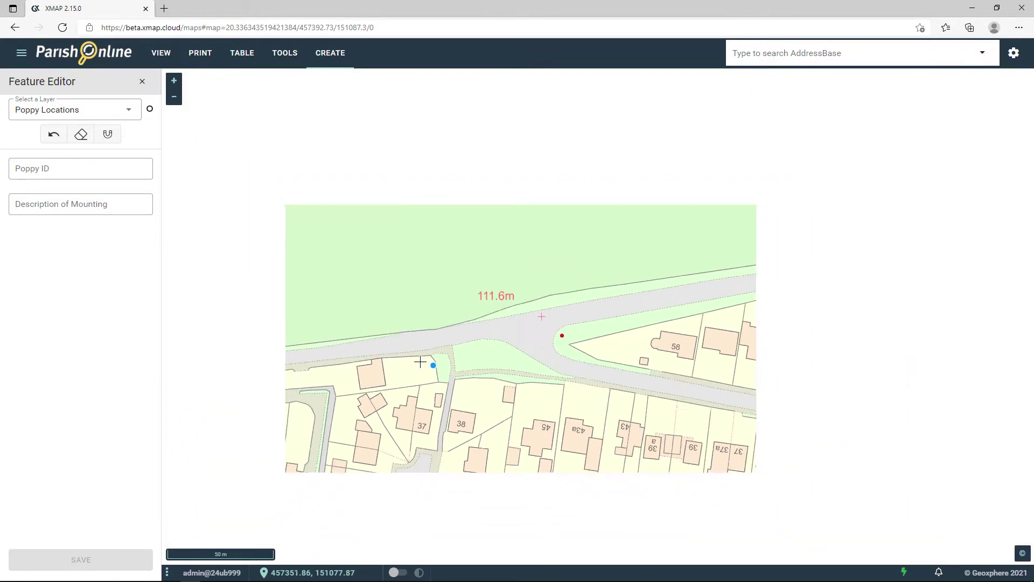
scroll(393, 358, "down", 1)
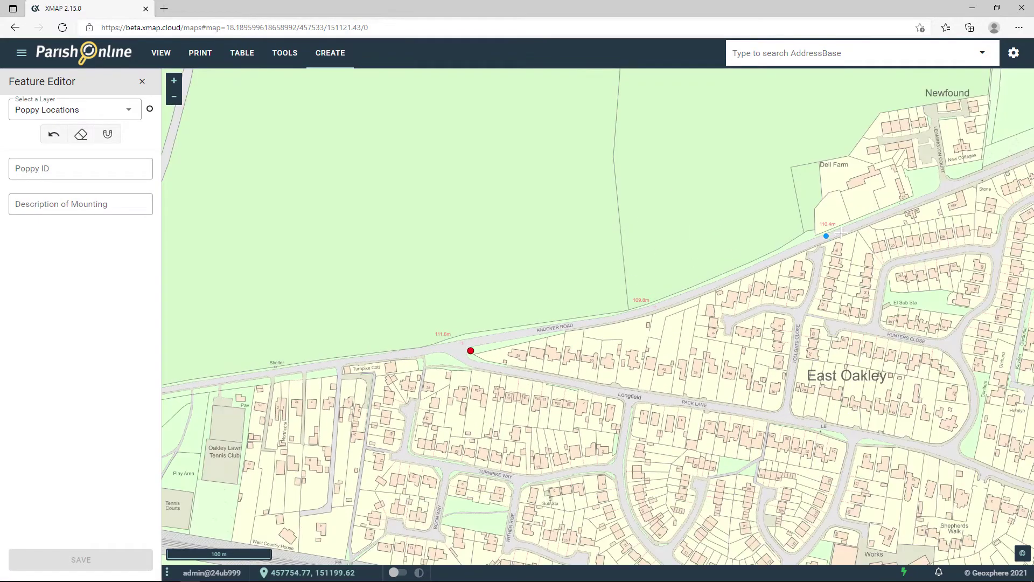
left_click_drag(840, 232, 513, 317)
scroll(693, 215, "up", 3)
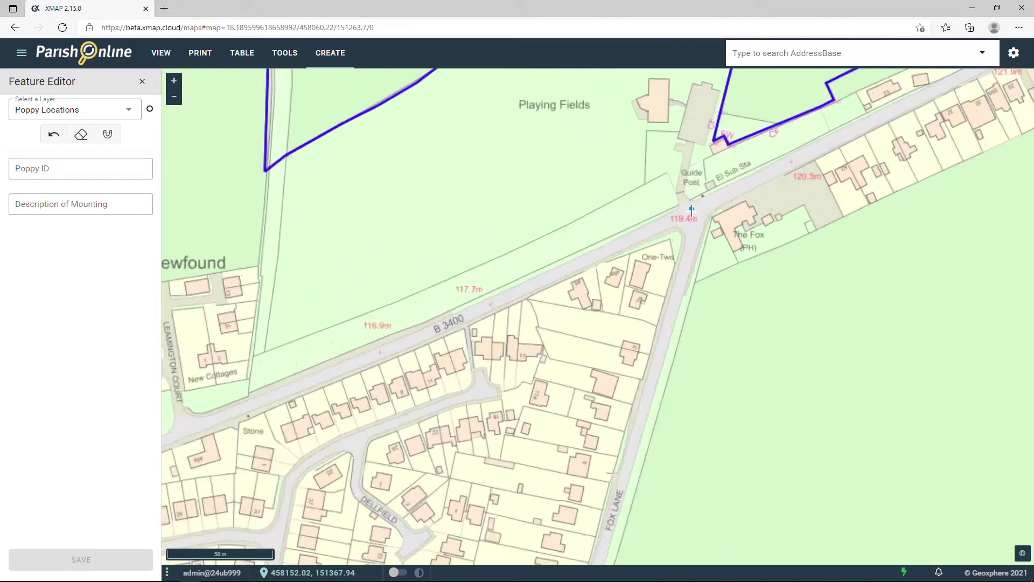
scroll(693, 215, "up", 1)
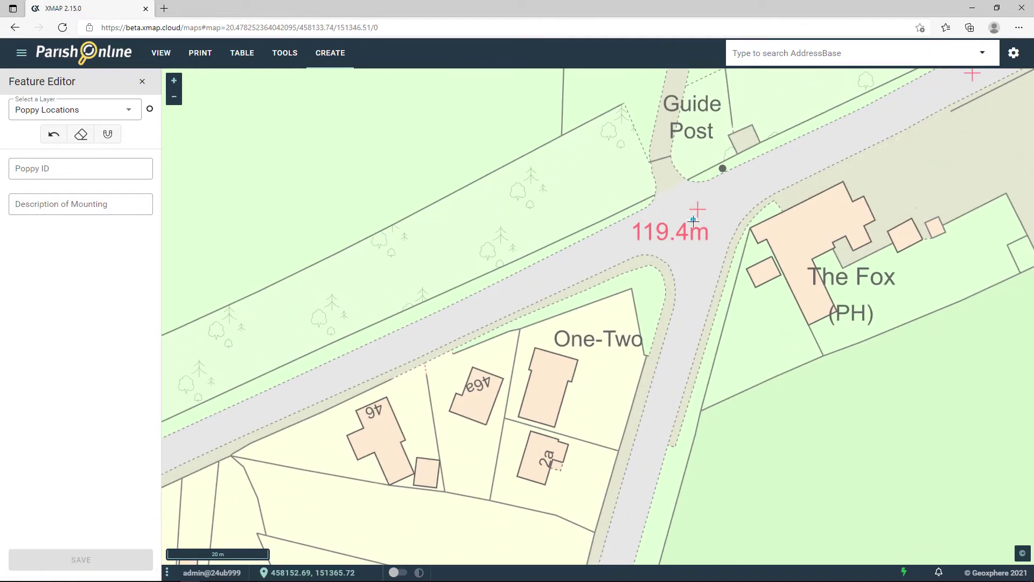
left_click(639, 275)
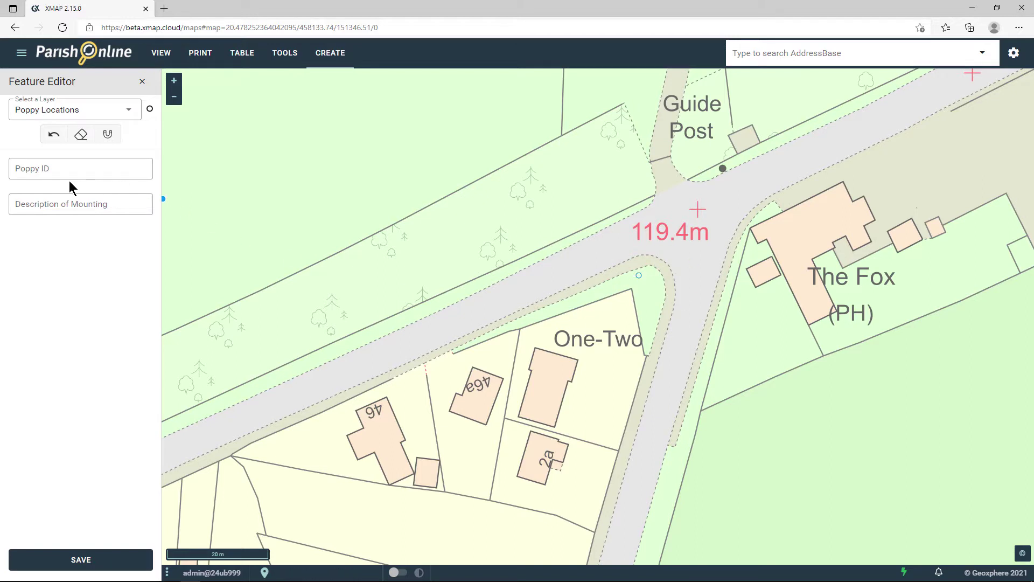
Give the second point Poppy ID 02 and mounting description "On lampost", save it and close the Feature Editor
left_click(58, 168)
type("02")
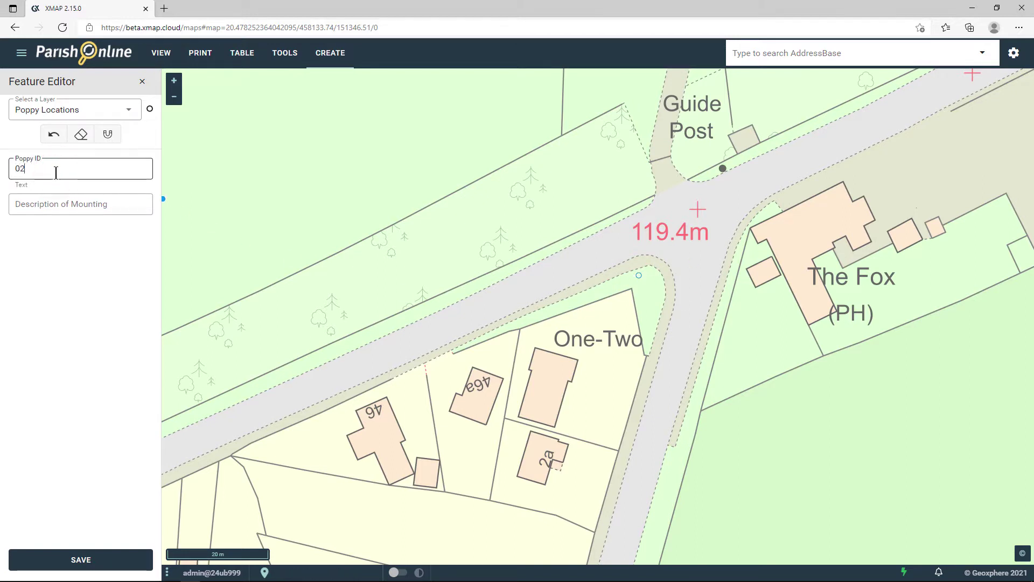
left_click(60, 204)
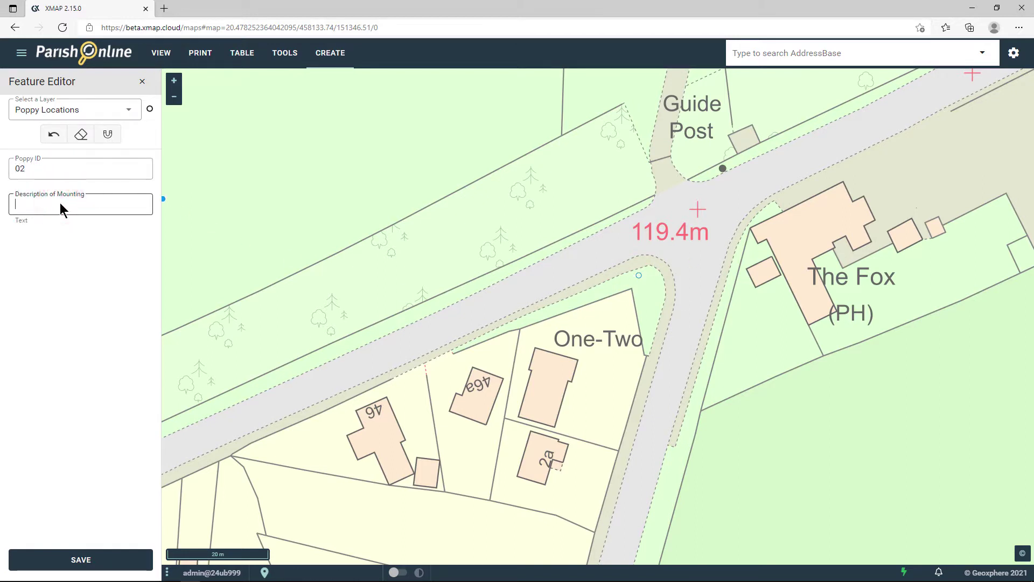
left_click(61, 209)
type("On lampost")
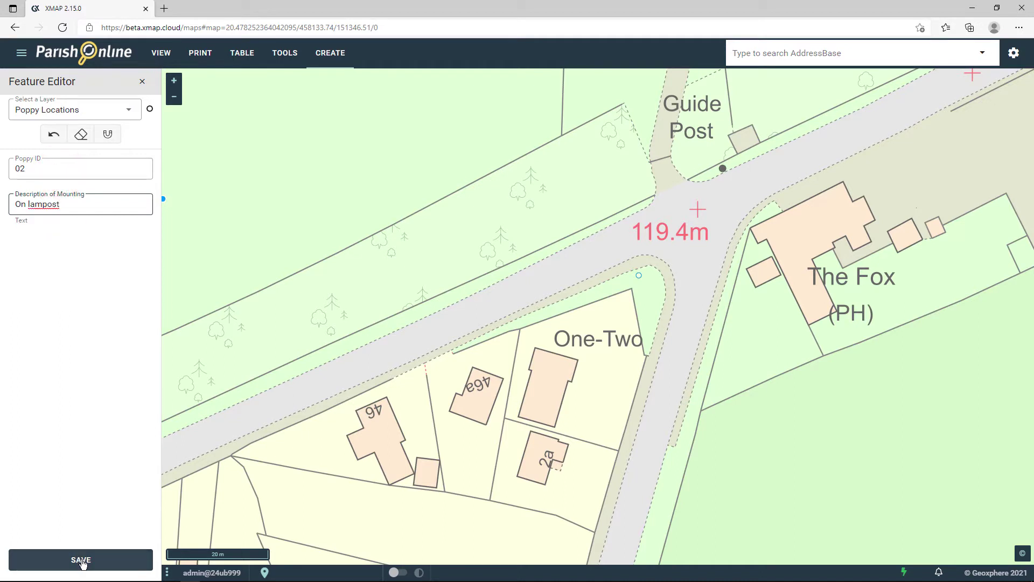
left_click(81, 561)
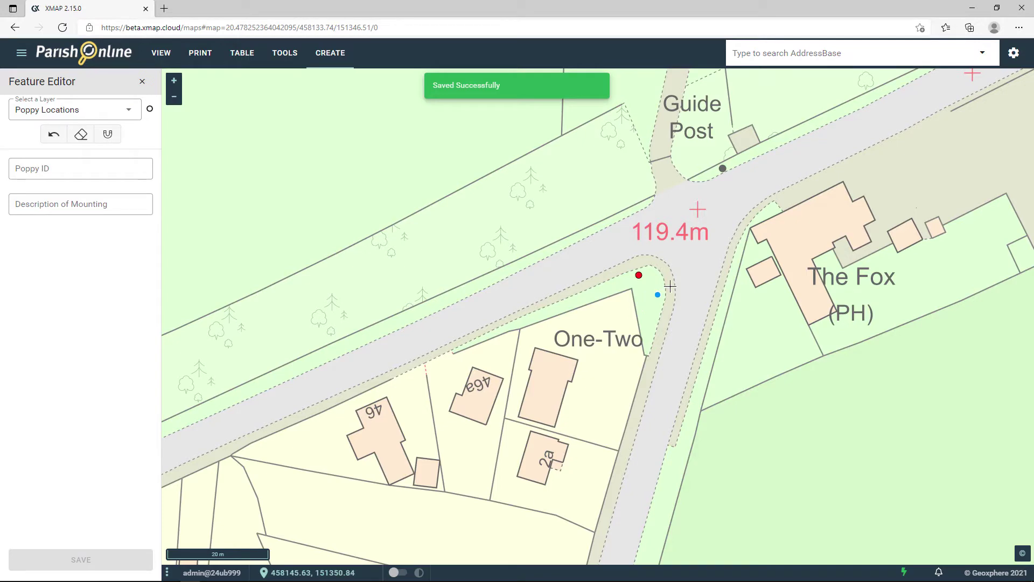
scroll(668, 286, "down", 3)
scroll(668, 287, "down", 2)
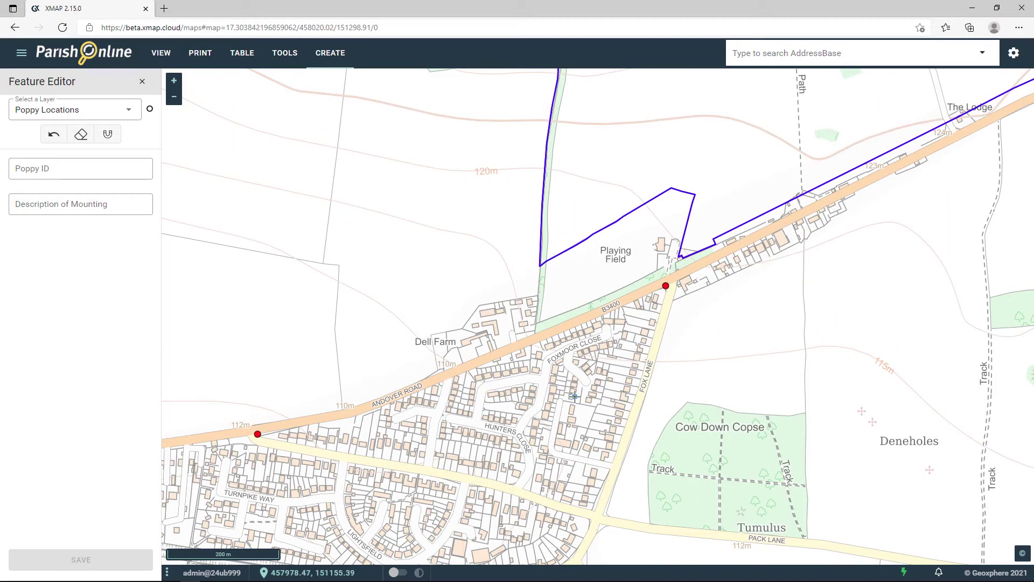
left_click(143, 83)
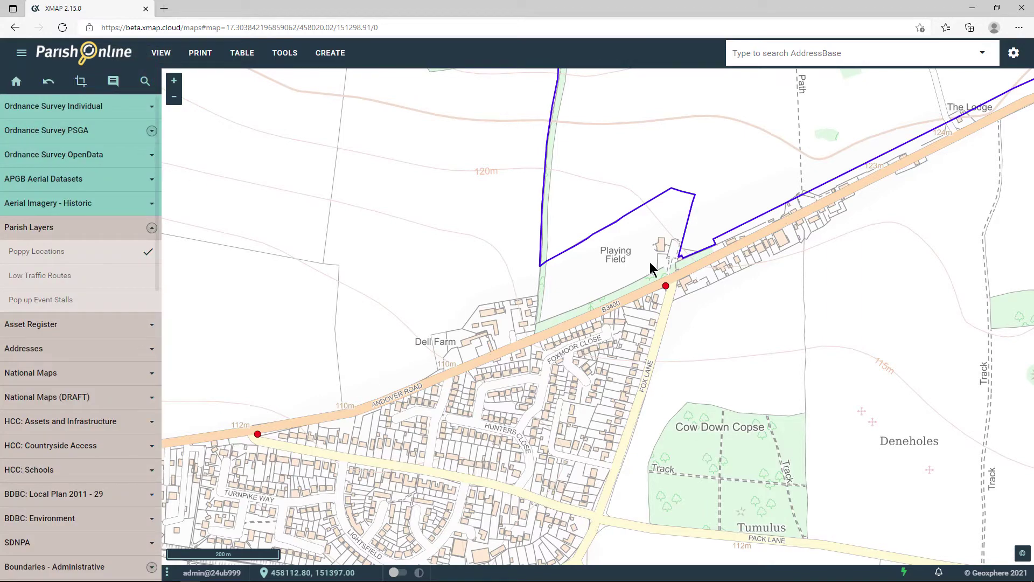
Edit the Fox Lane poppy feature, moving its point slightly southeast on the corner verge, and save the change
left_click(666, 287)
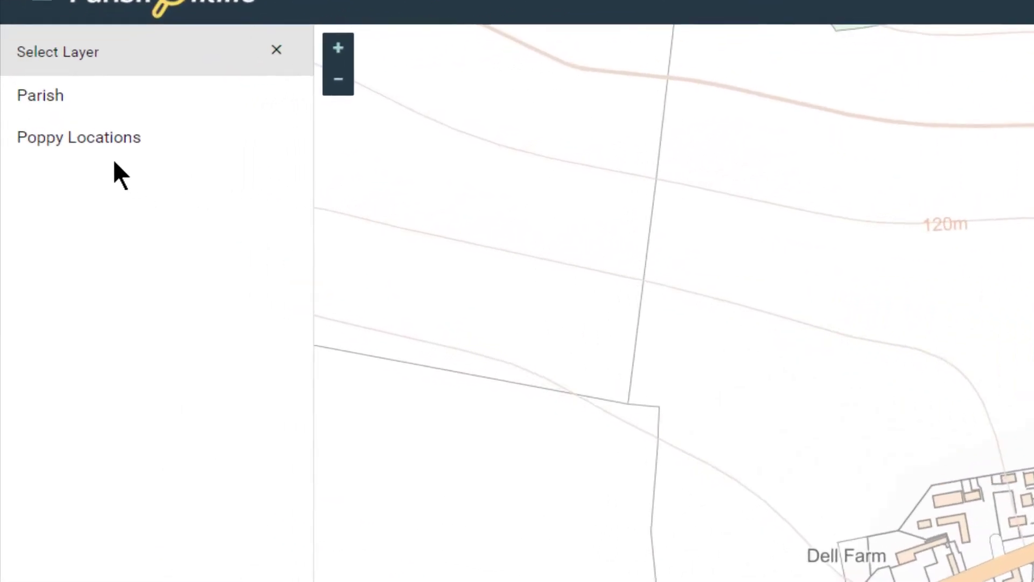
left_click(38, 128)
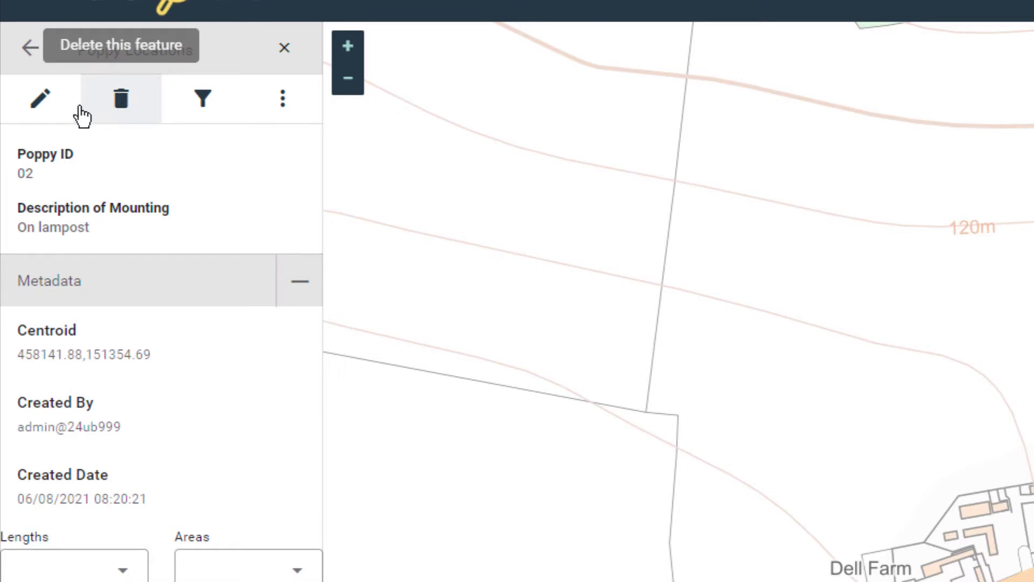
left_click(37, 102)
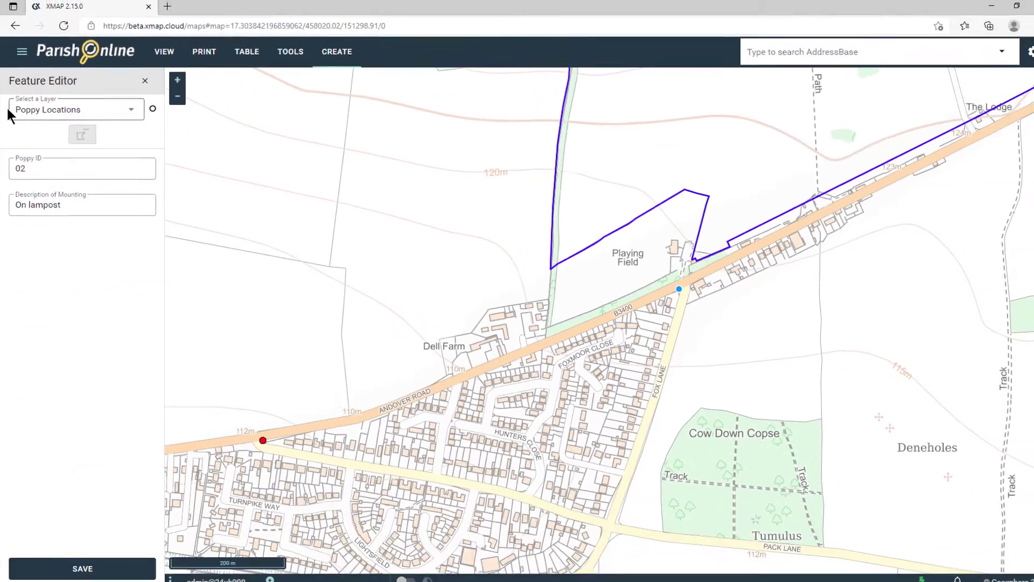
scroll(692, 291, "up", 1)
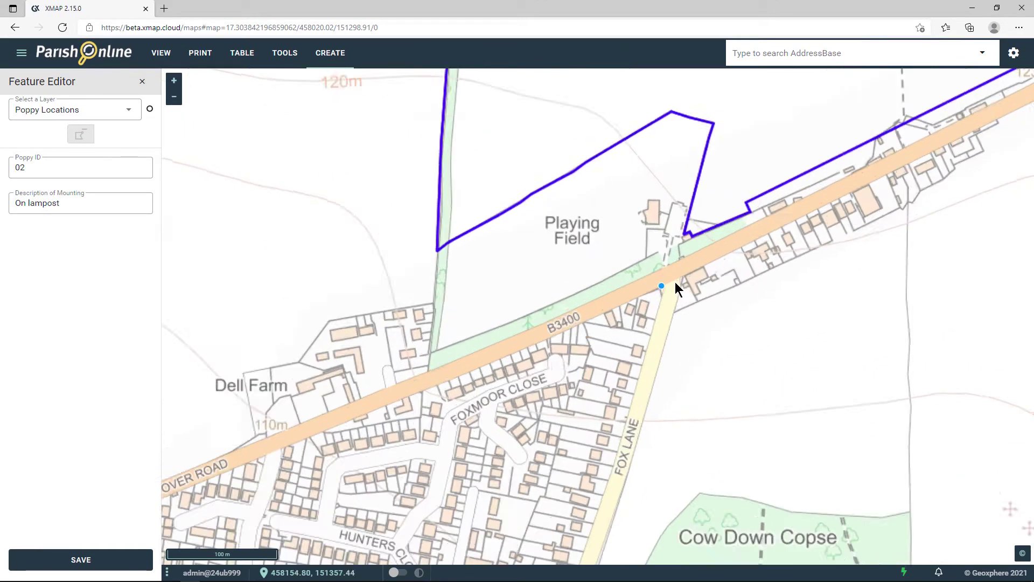
scroll(667, 286, "up", 3)
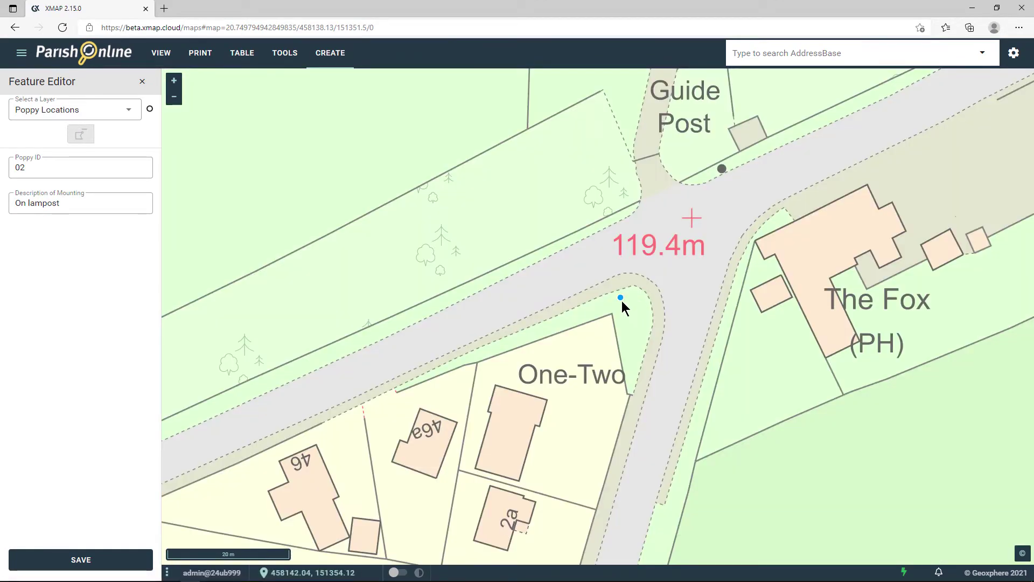
left_click_drag(625, 296, 641, 326)
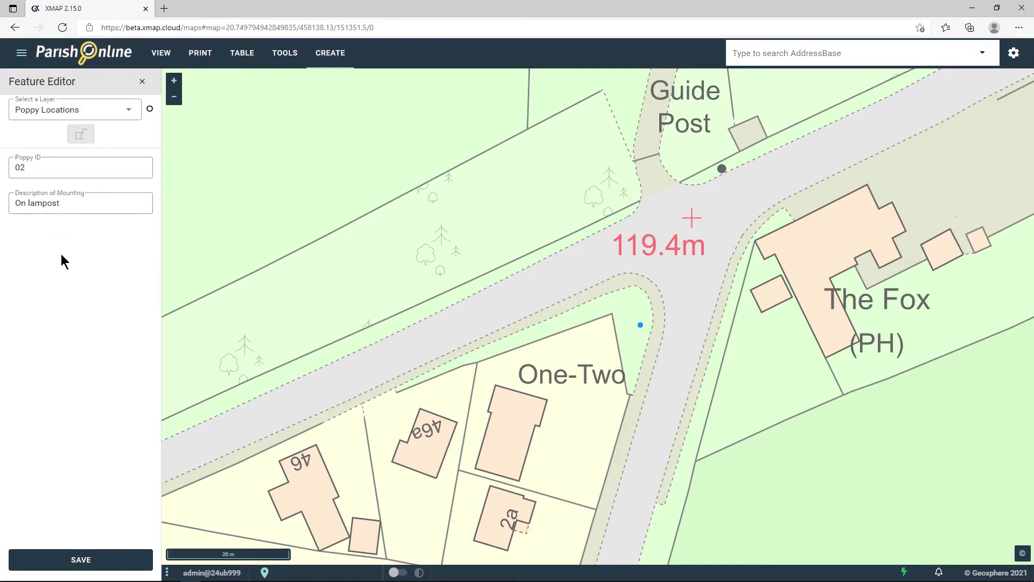
left_click(79, 562)
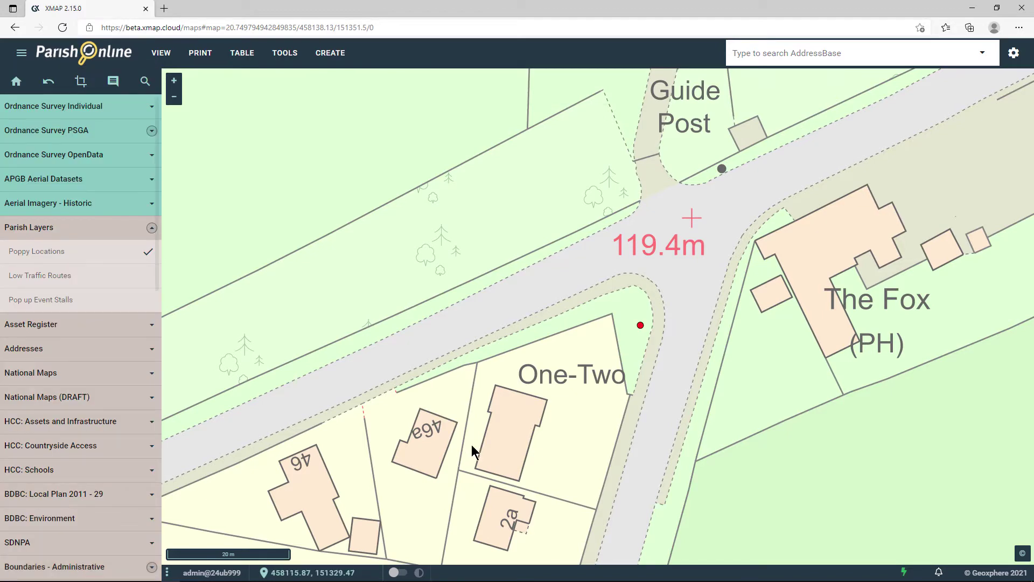
scroll(584, 342, "down", 2)
scroll(592, 339, "down", 2)
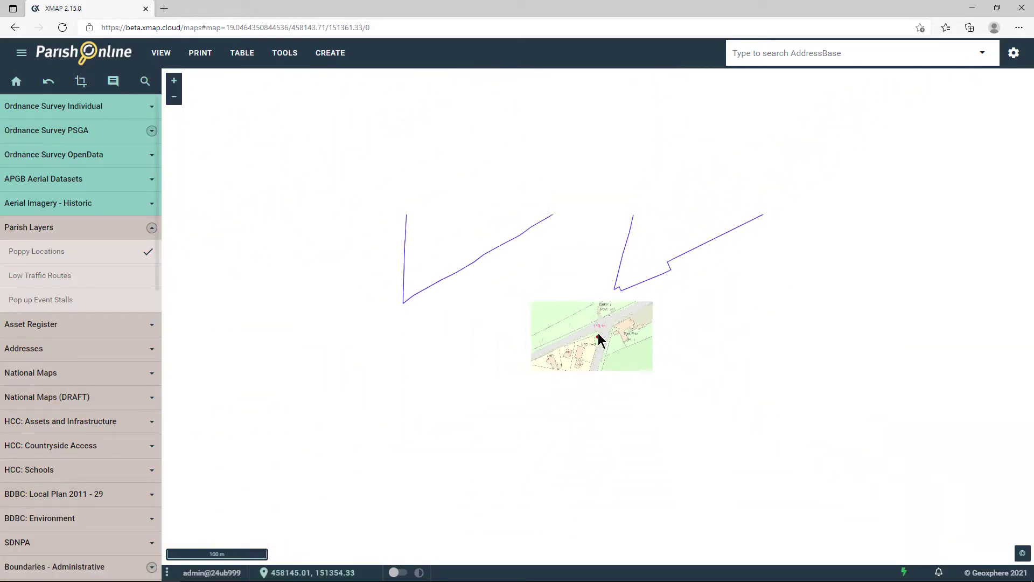
scroll(599, 340, "down", 2)
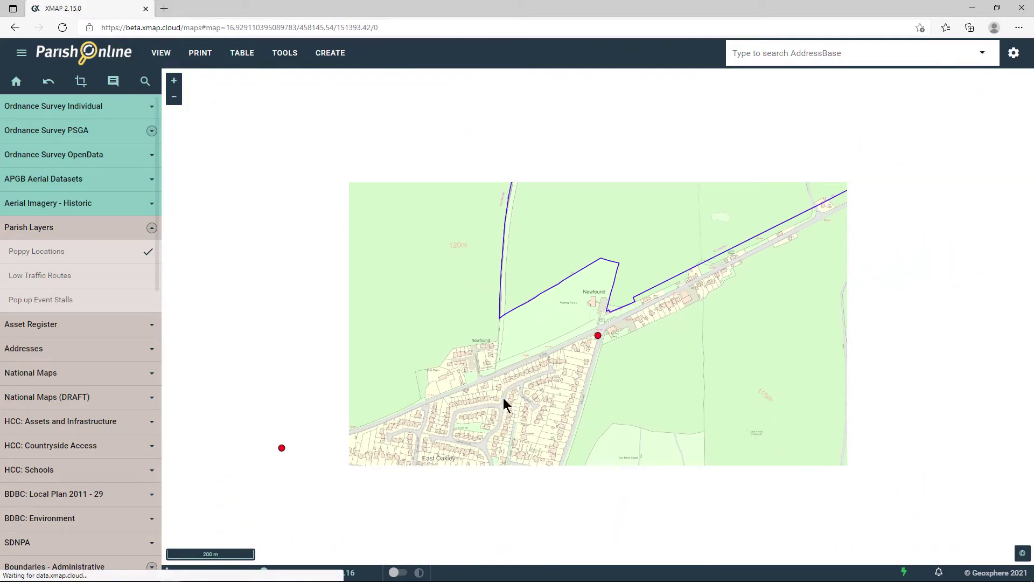
scroll(523, 361, "up", 1)
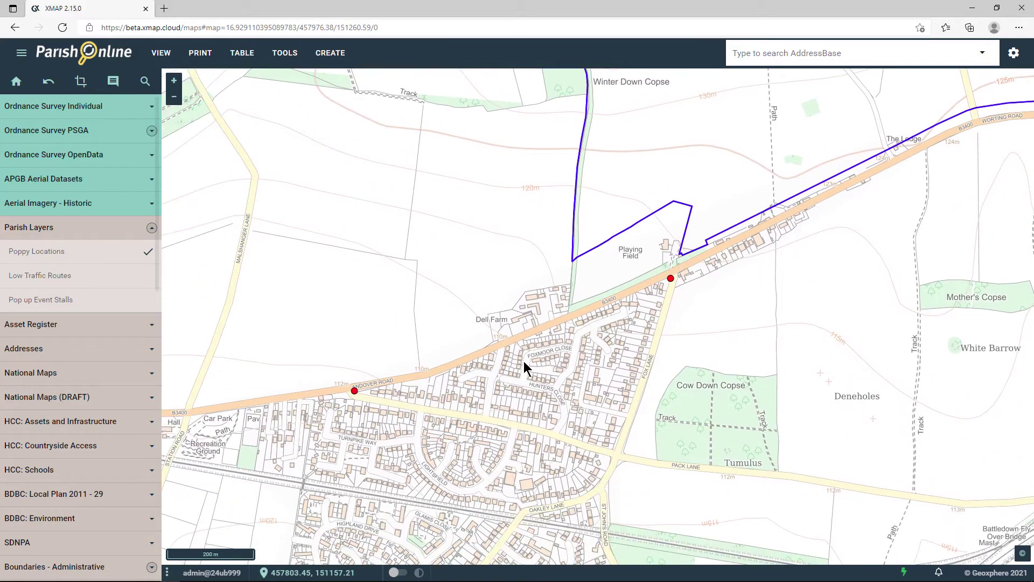
Delete the poppy sign point with Poppy ID 01 at the Andover Road junction from the Poppy Locations layer
scroll(354, 390, "up", 2)
scroll(355, 390, "up", 3)
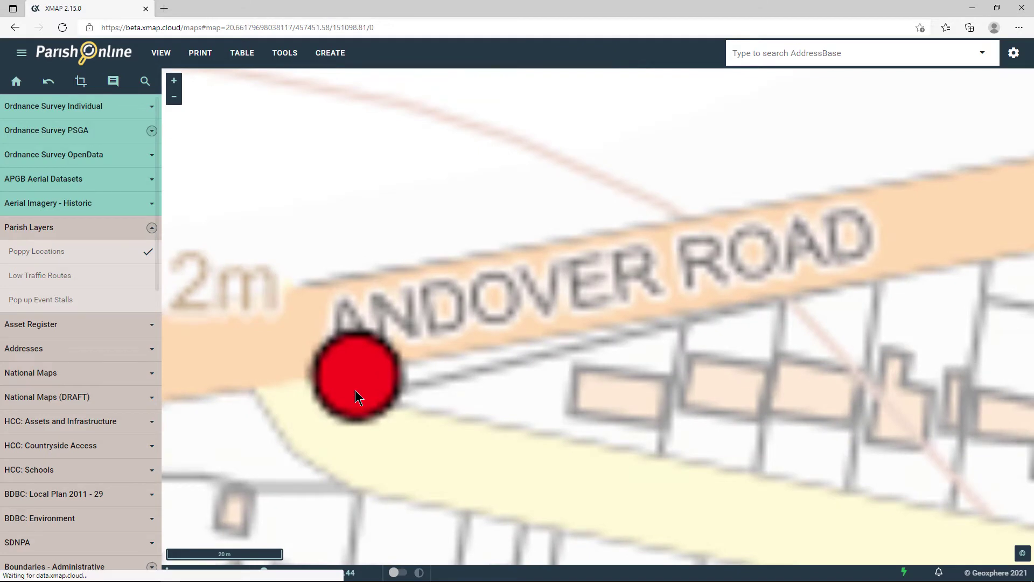
left_click(357, 376)
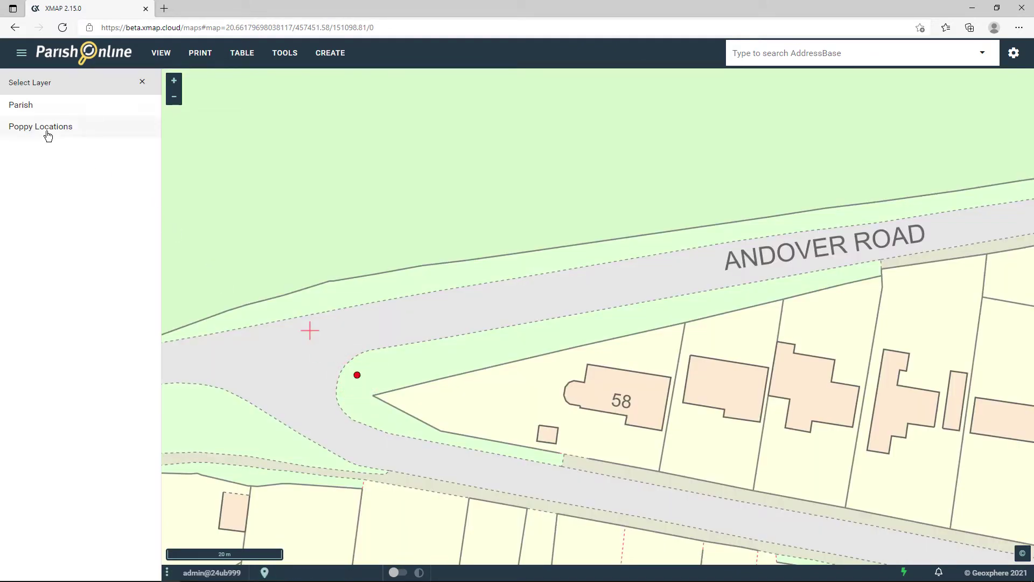
left_click(47, 129)
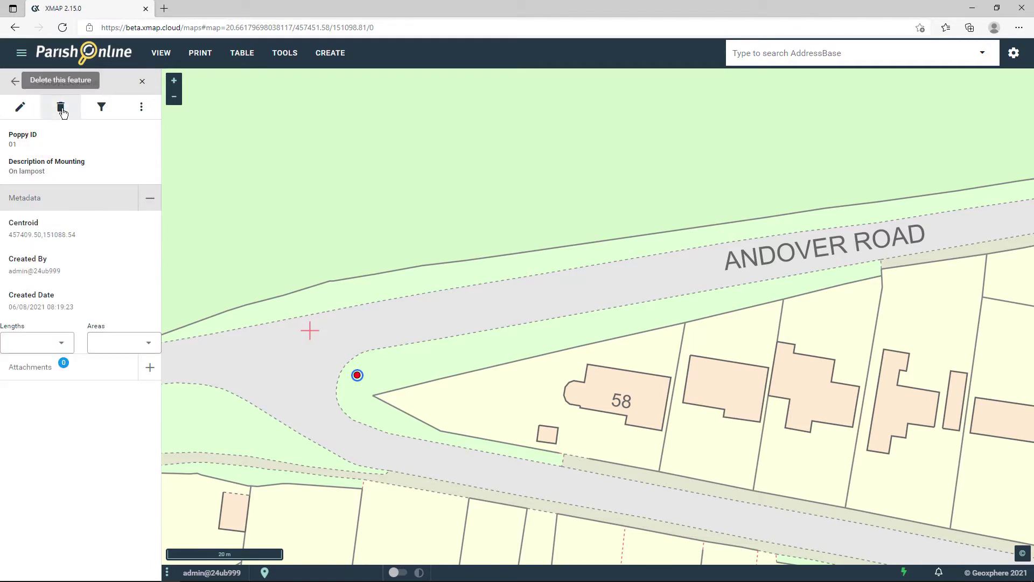
left_click(62, 109)
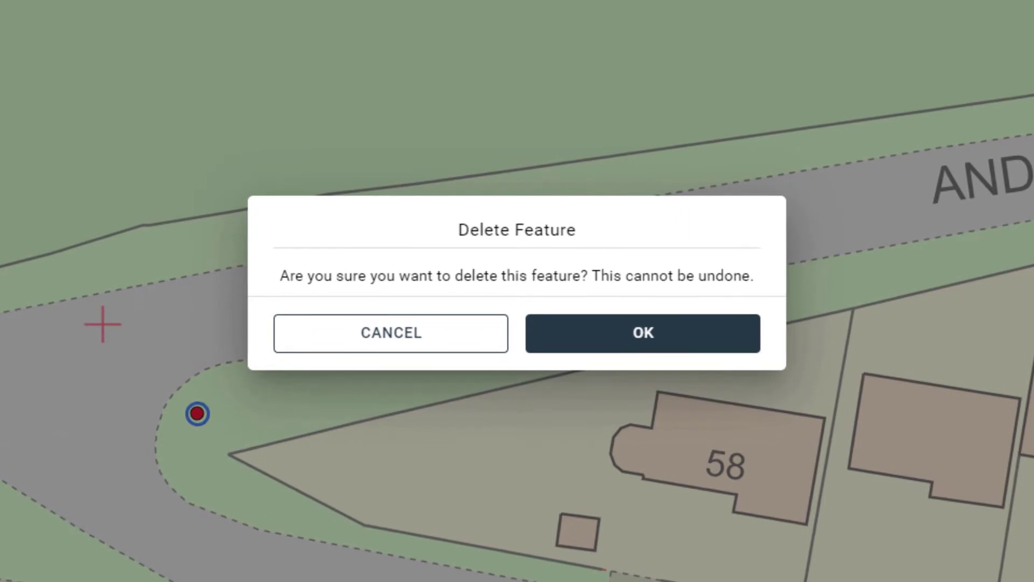
left_click(649, 343)
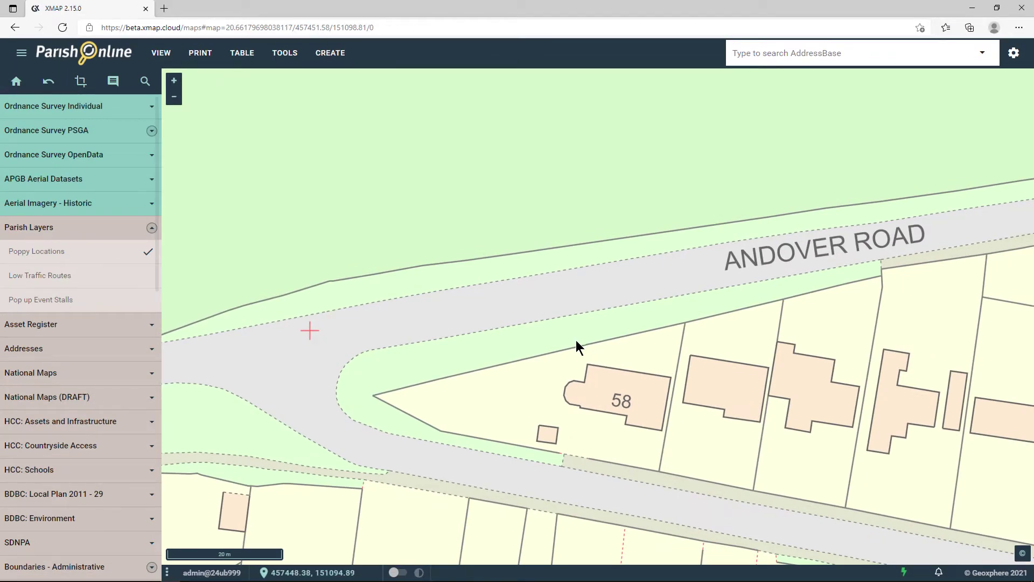
Turn off the Poppy Locations layer, turn on Low Traffic Routes, and start adding a feature to it
scroll(392, 335, "down", 3)
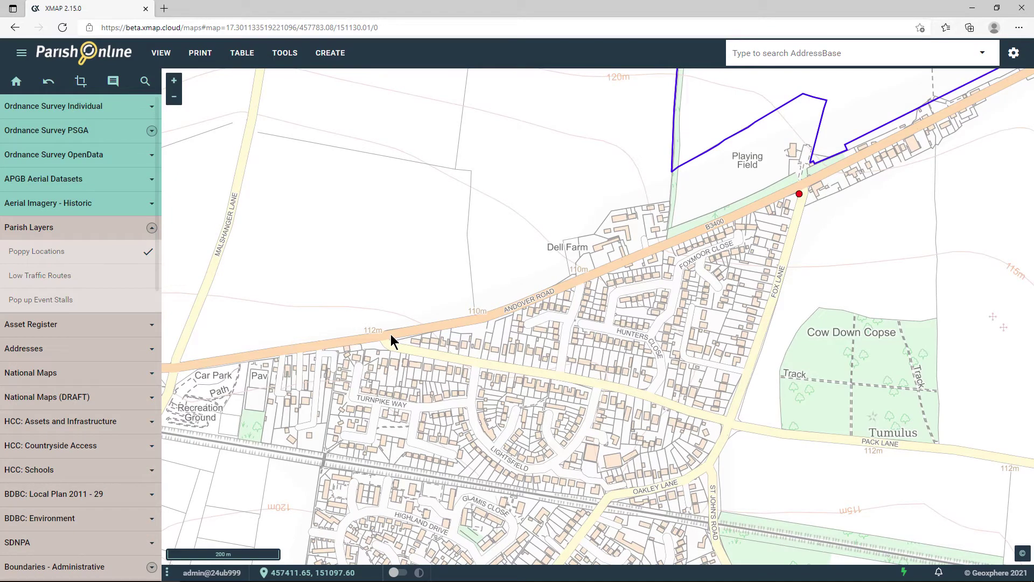
left_click(62, 252)
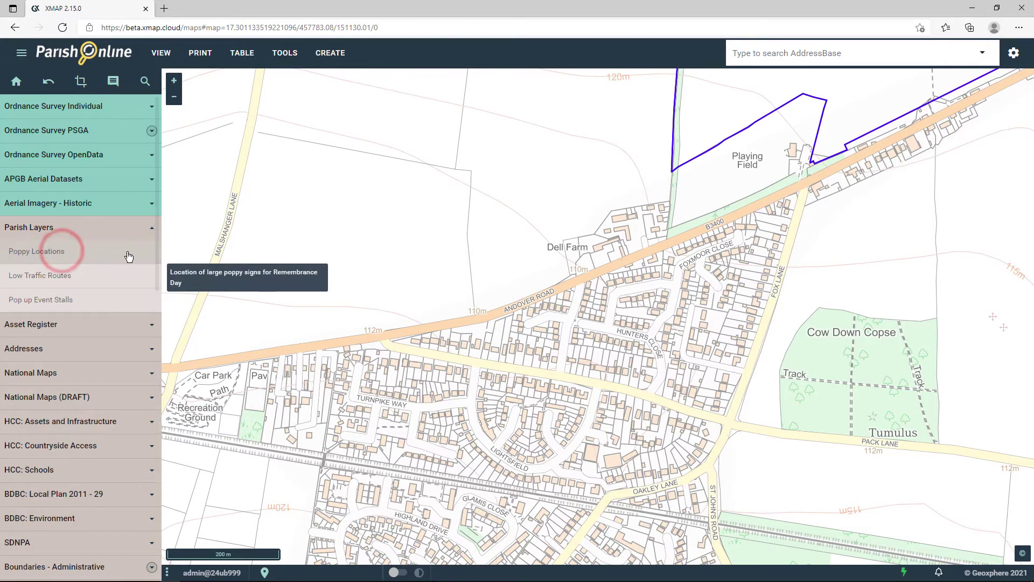
mouse_move(57, 281)
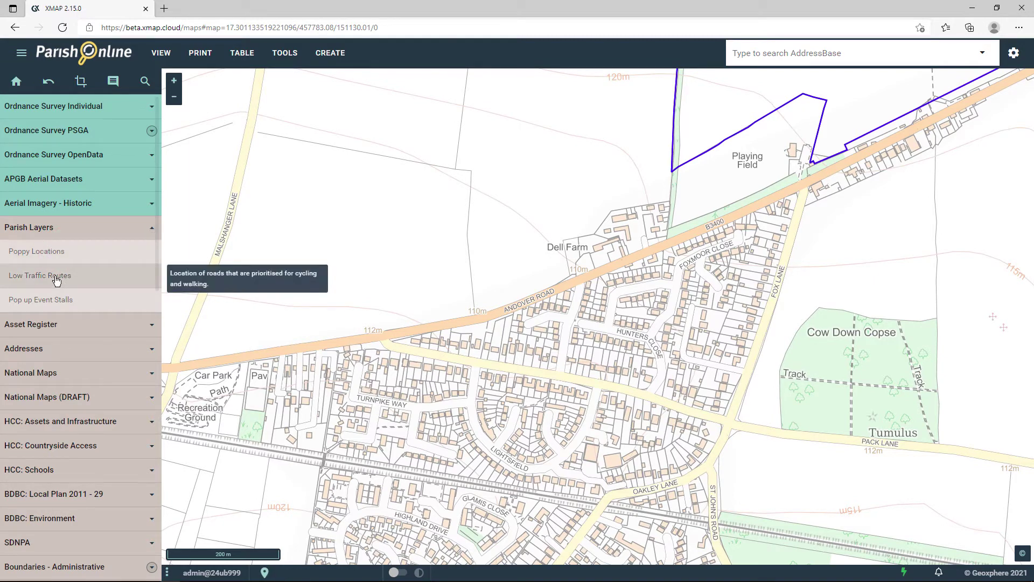
left_click(56, 279)
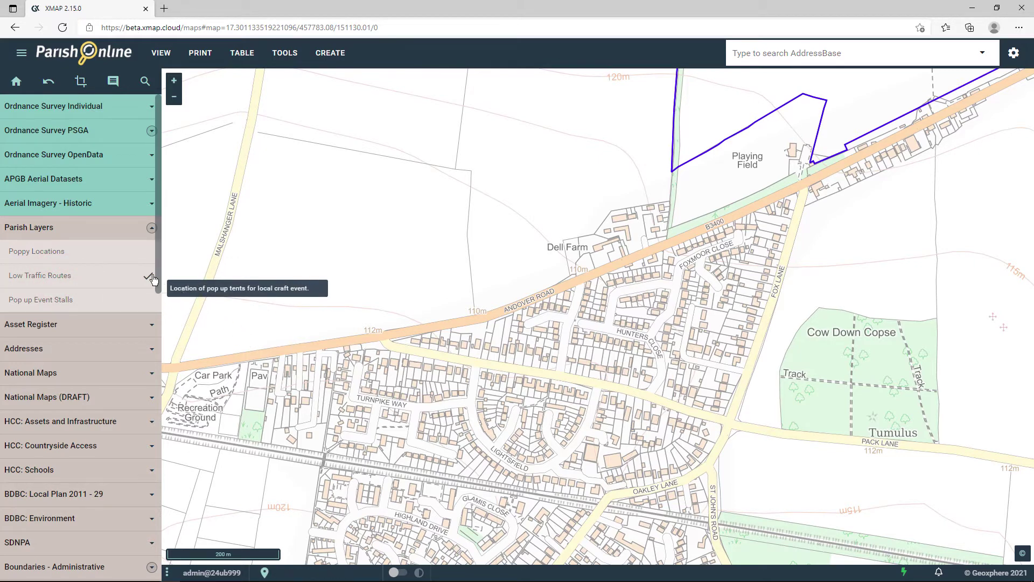
mouse_move(149, 280)
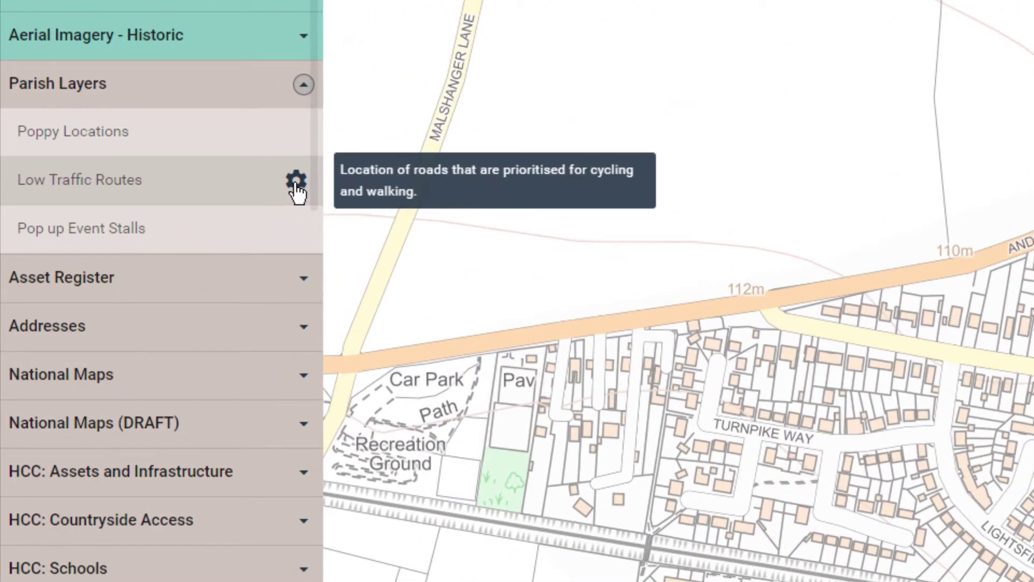
left_click(296, 182)
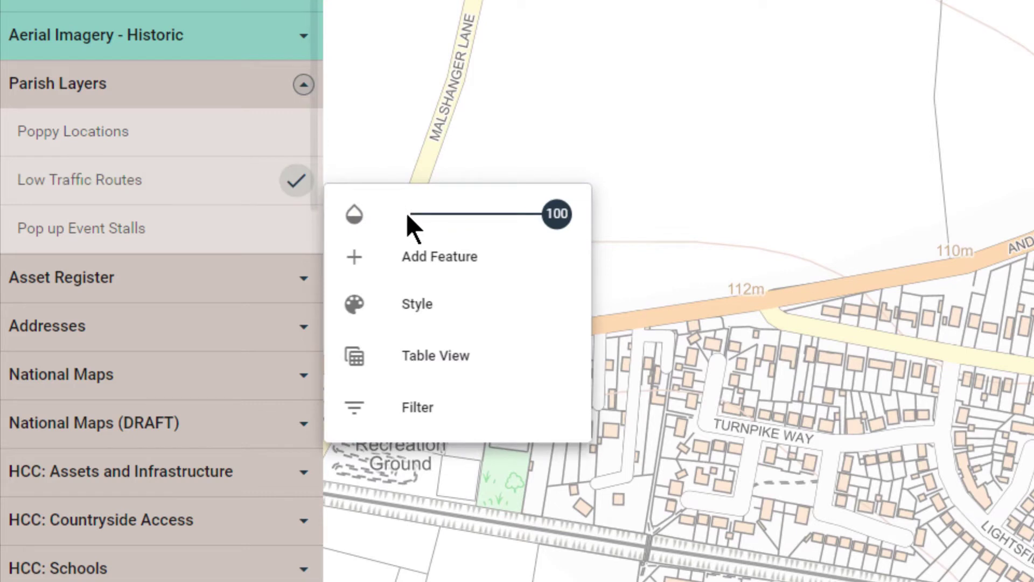
left_click(443, 257)
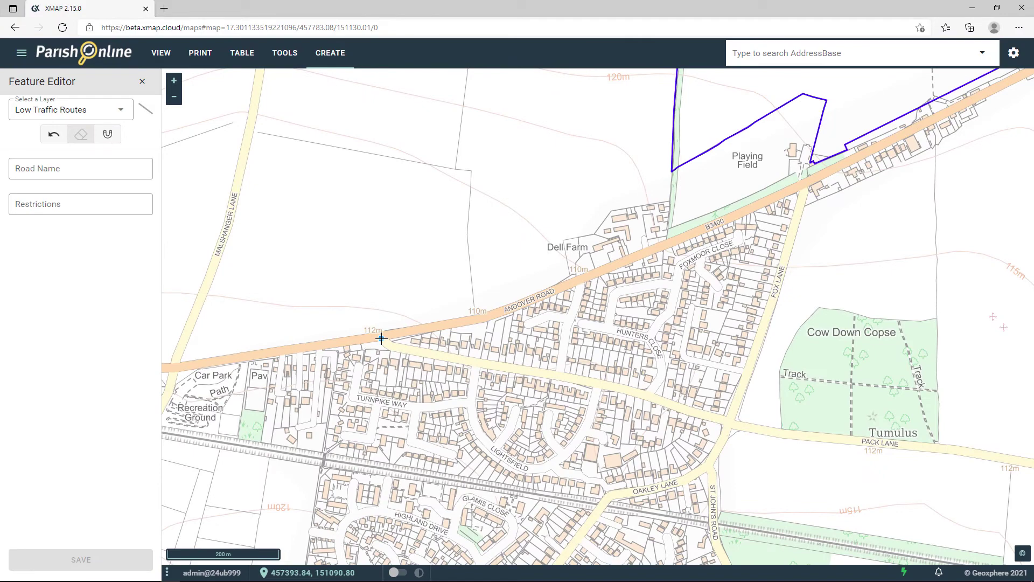
Trace the first part of a route line from the Andover Road junction eastward along the road past the Longfield turning
scroll(381, 338, "up", 3)
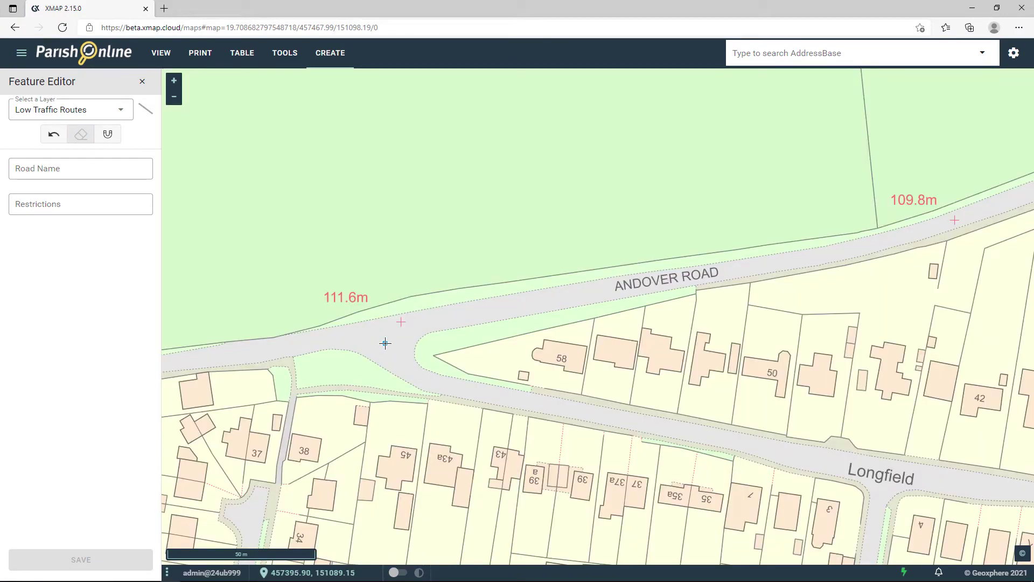
left_click(385, 343)
left_click(412, 372)
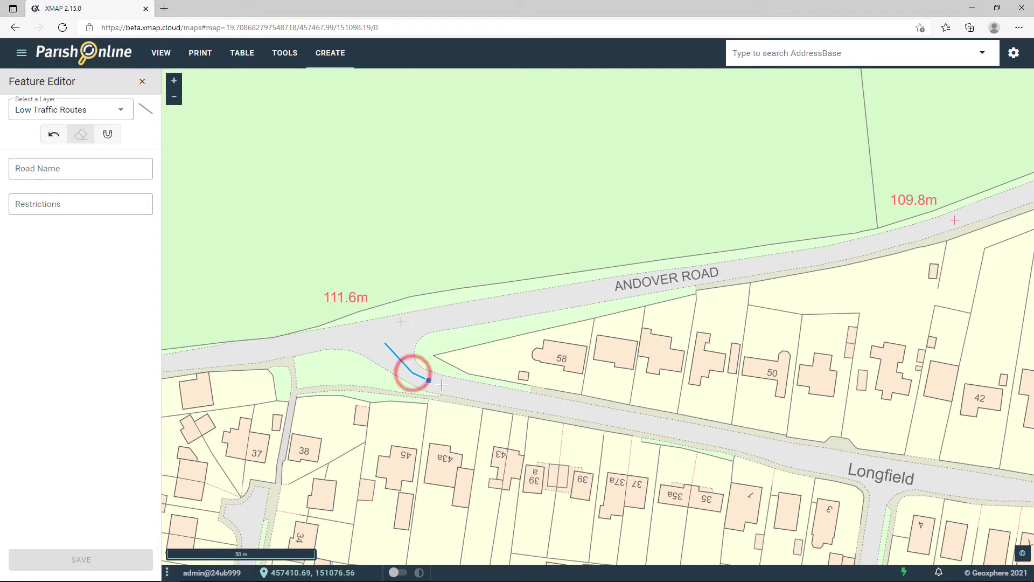
left_click(466, 390)
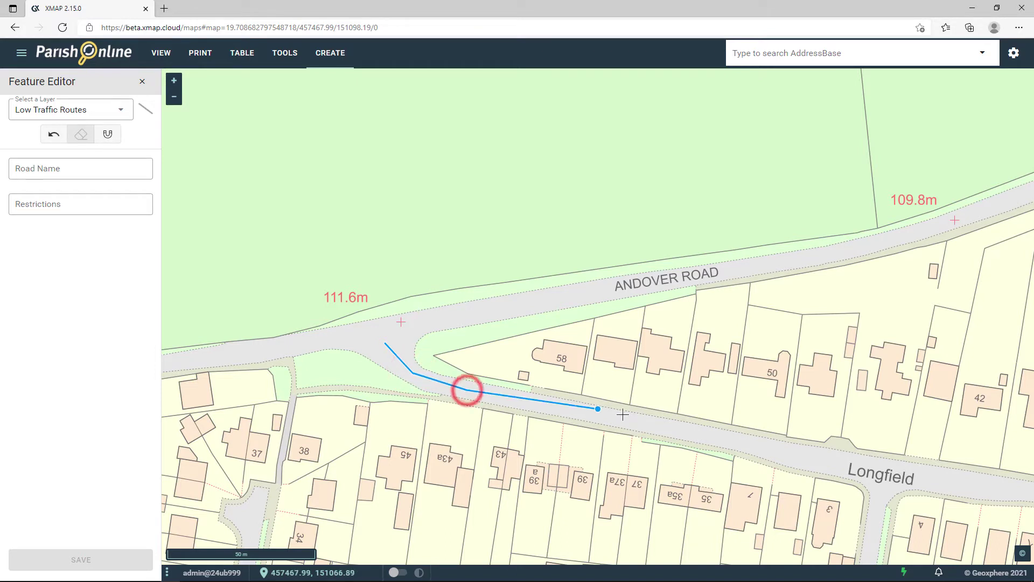
left_click(655, 426)
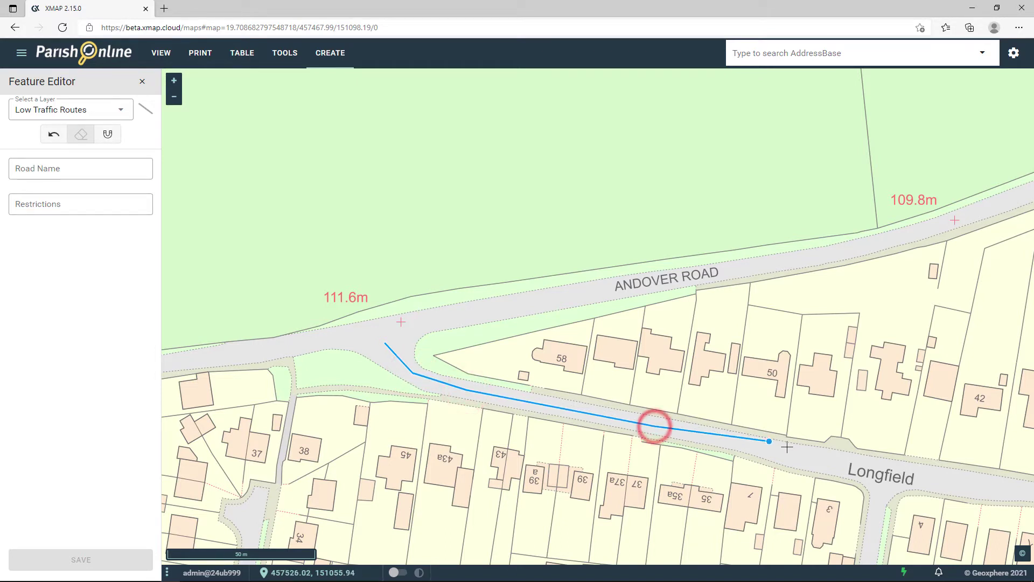
left_click(878, 467)
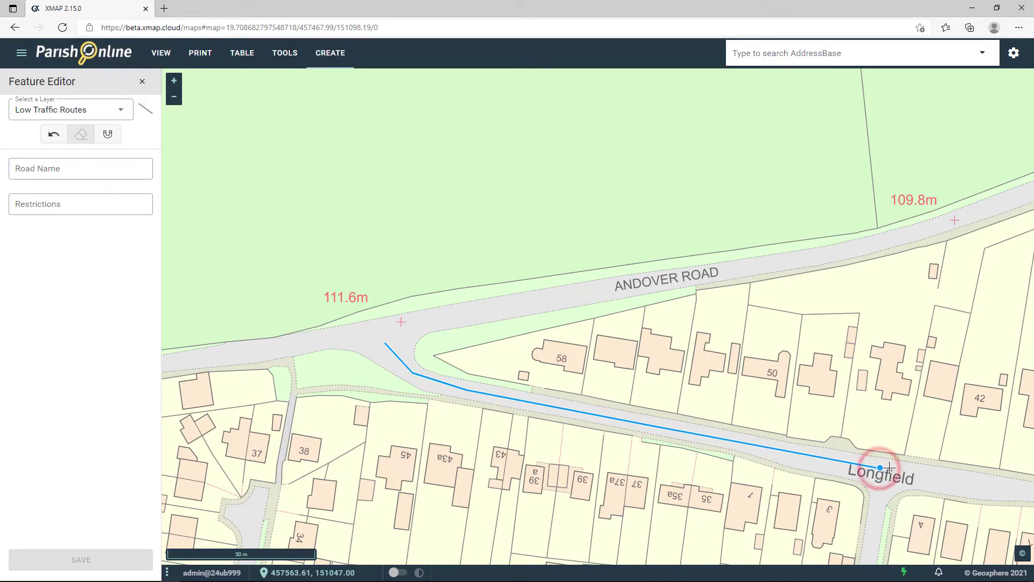
left_click(971, 483)
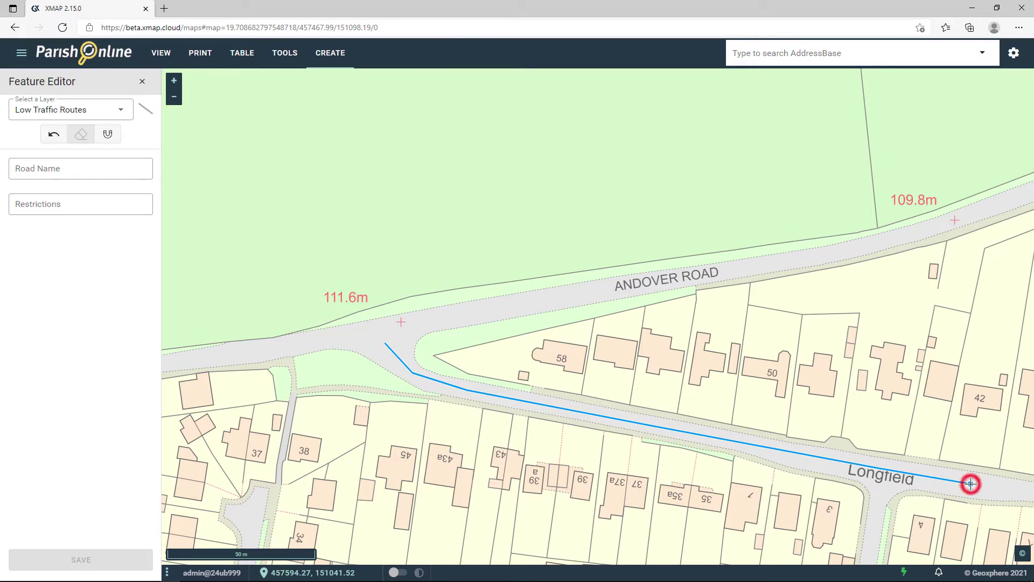
double_click(1011, 487)
Continue the route line along Pack Lane past Tollgate Close and finish it at the next side-road junction
left_click_drag(1011, 487, 178, 232)
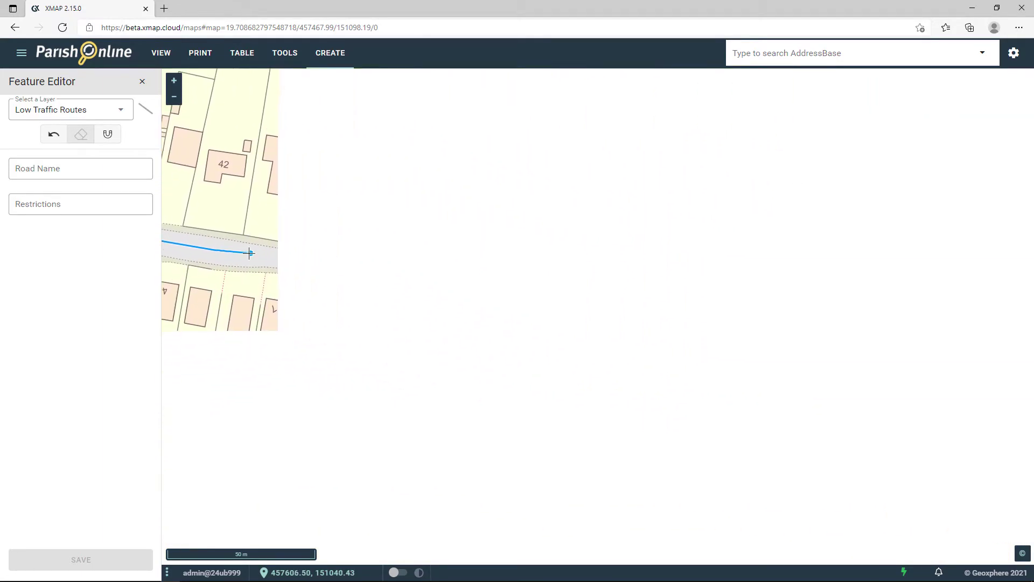
left_click_drag(256, 315, 362, 270)
left_click(360, 271)
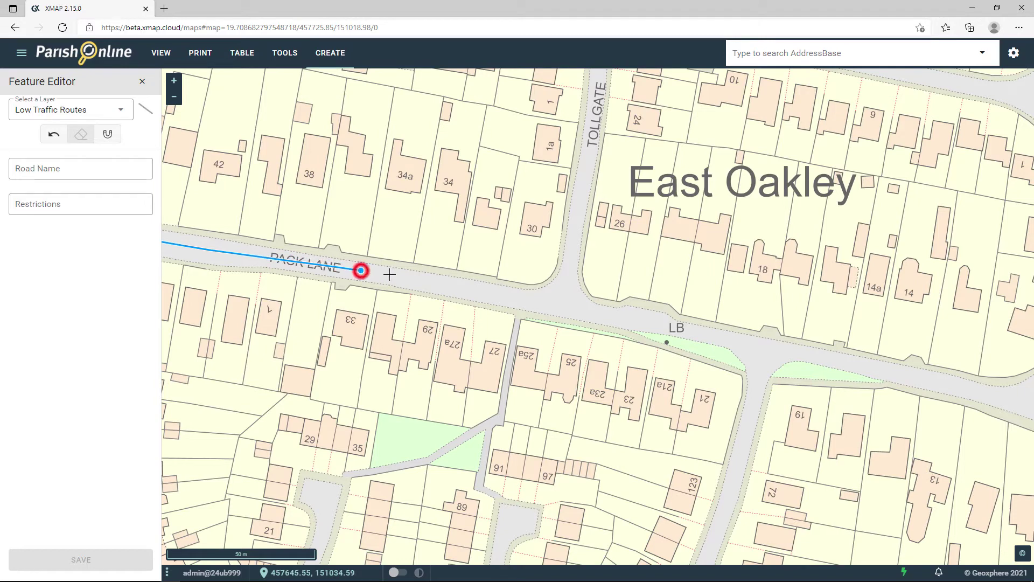
left_click(485, 291)
left_click(564, 303)
left_click(688, 329)
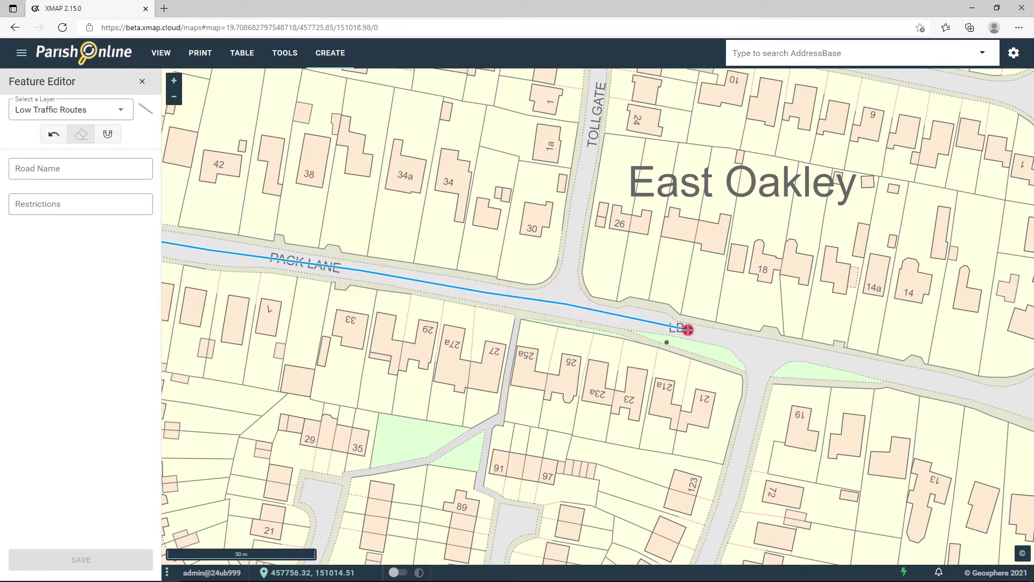
double_click(762, 345)
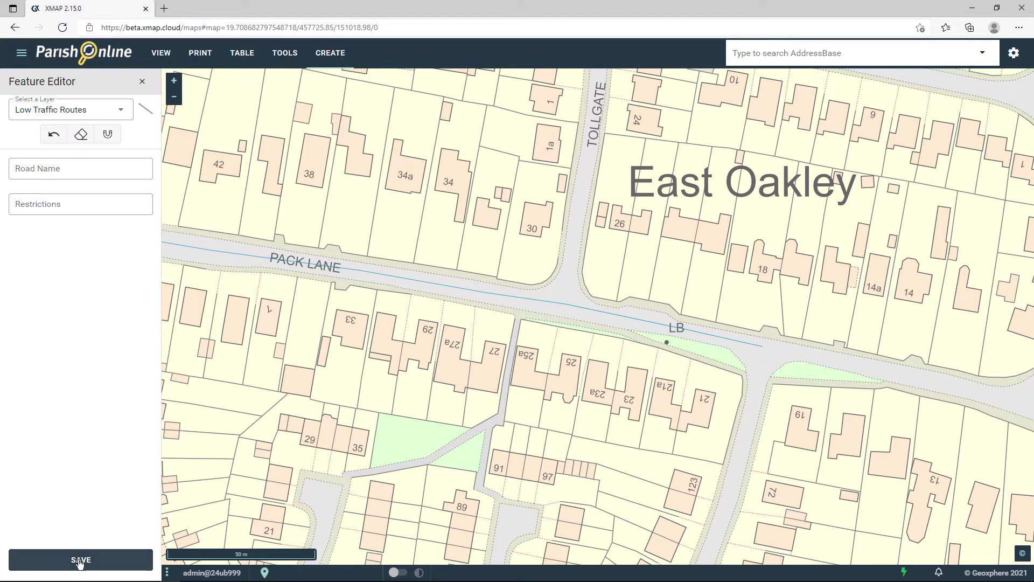
Set the route's Road Name to "Pack Lane" and Restrictions to "Prioritised cycling and walking", and save the feature
left_click(65, 171)
type("Pack Lane")
key("Tab")
type("Prioritised cy")
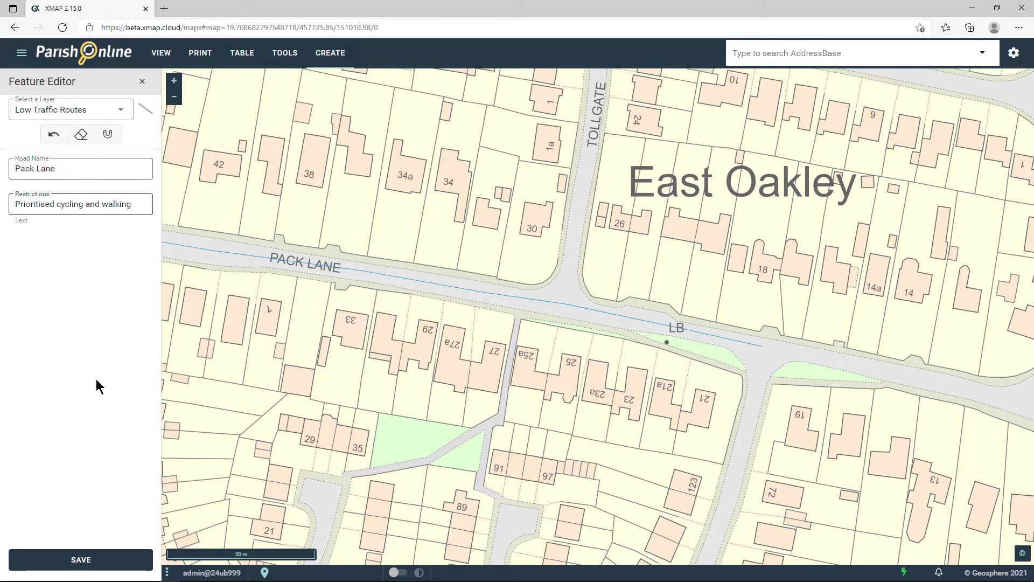
left_click(84, 562)
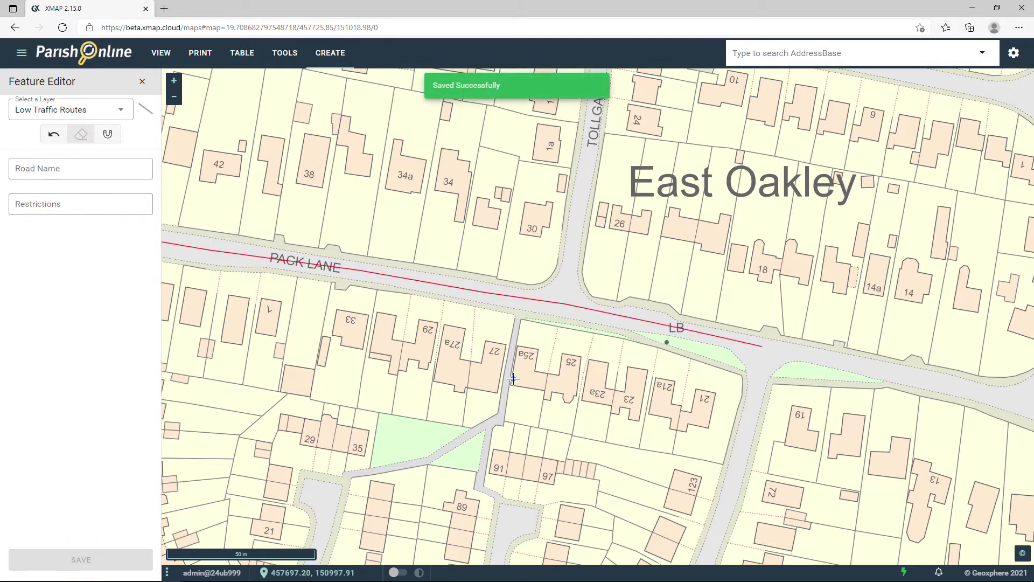
Start a second route line at the dead end of Tollgate Close's western spur, tracing the road eastward around its bend
scroll(513, 379, "down", 3)
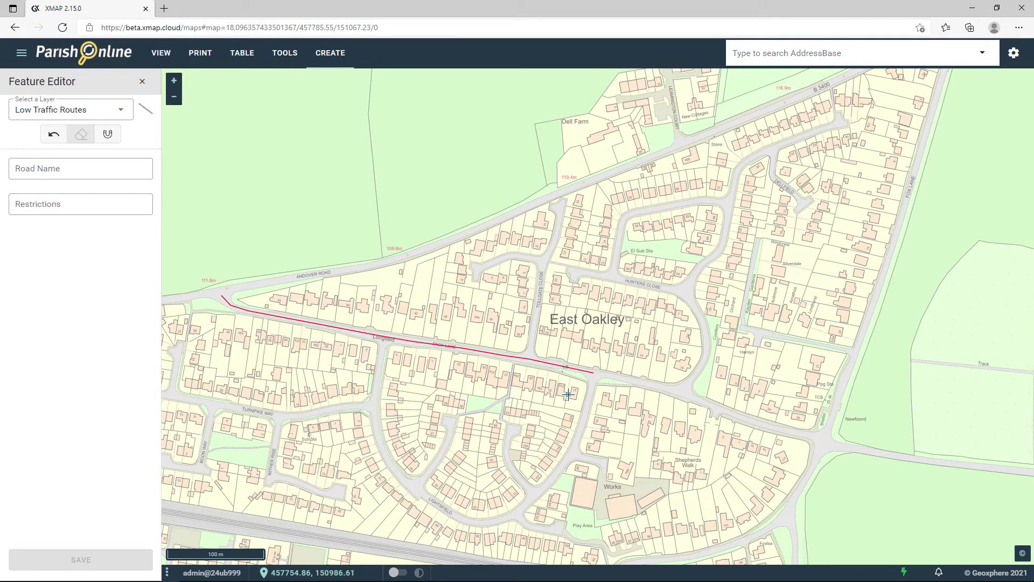
scroll(540, 291, "up", 3)
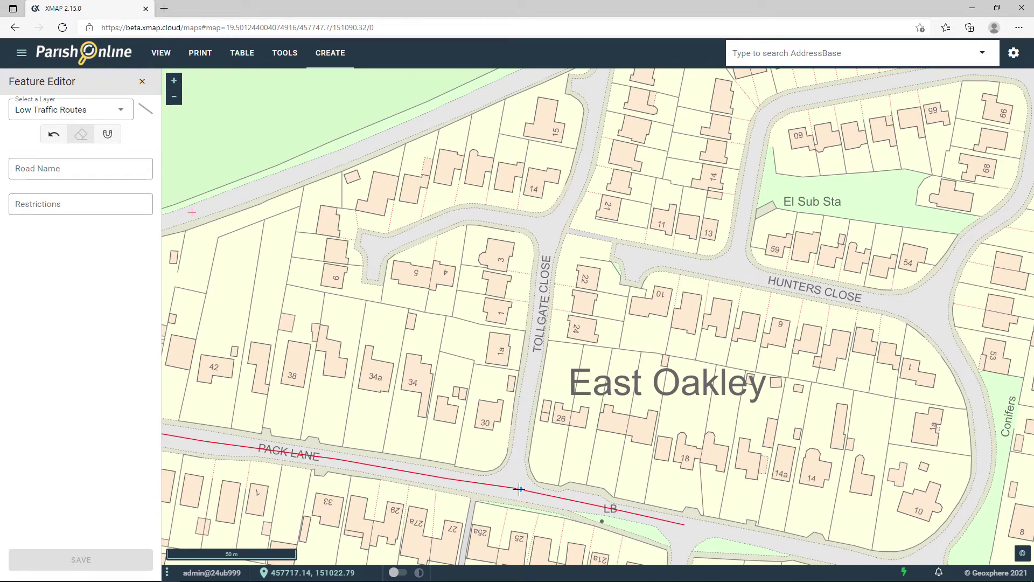
left_click(375, 251)
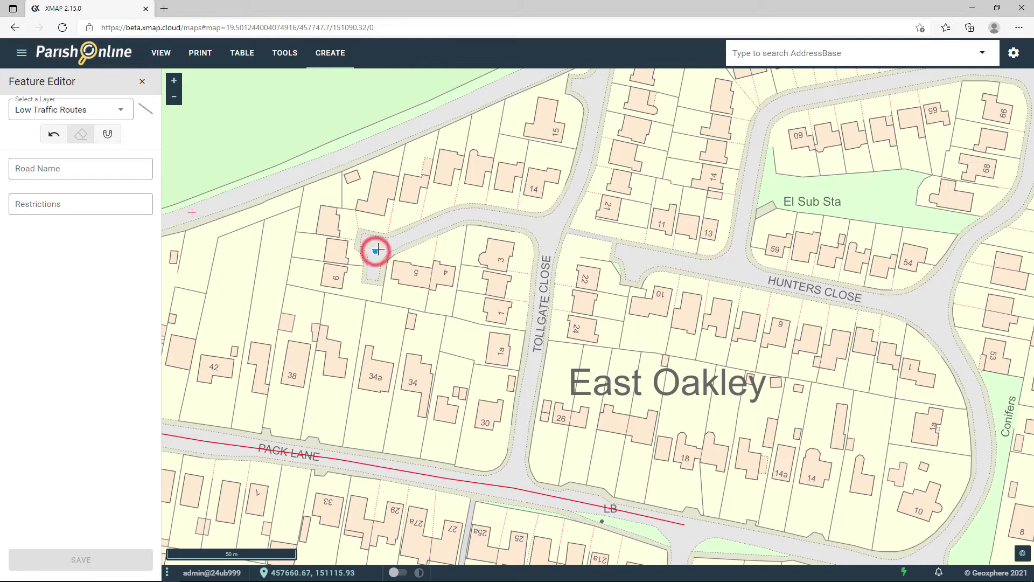
left_click(426, 230)
left_click(457, 215)
left_click(479, 215)
left_click(509, 219)
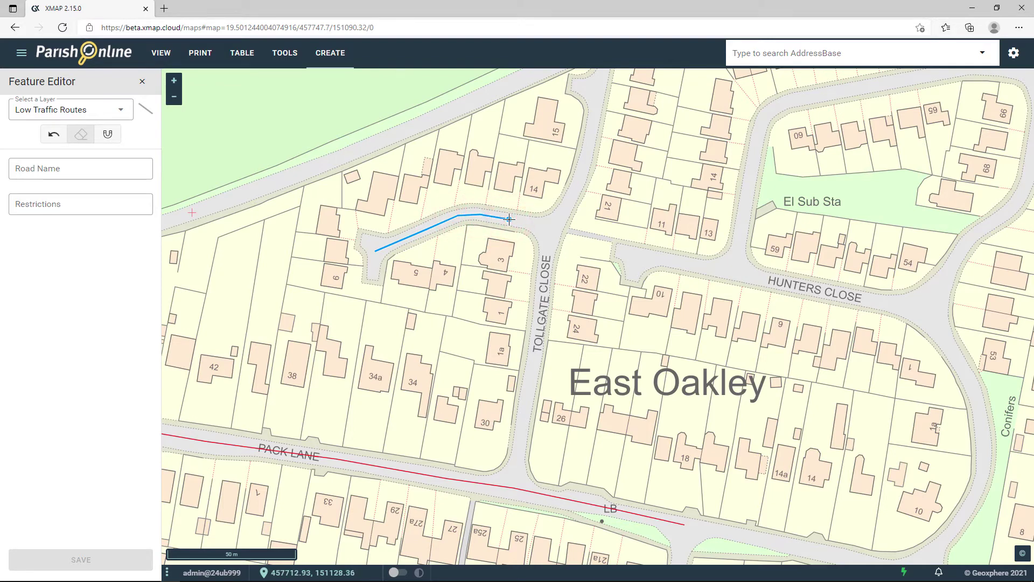
Add a stray vertex off the road near house number 14, and undo it together with the last two road vertices
left_click(532, 167)
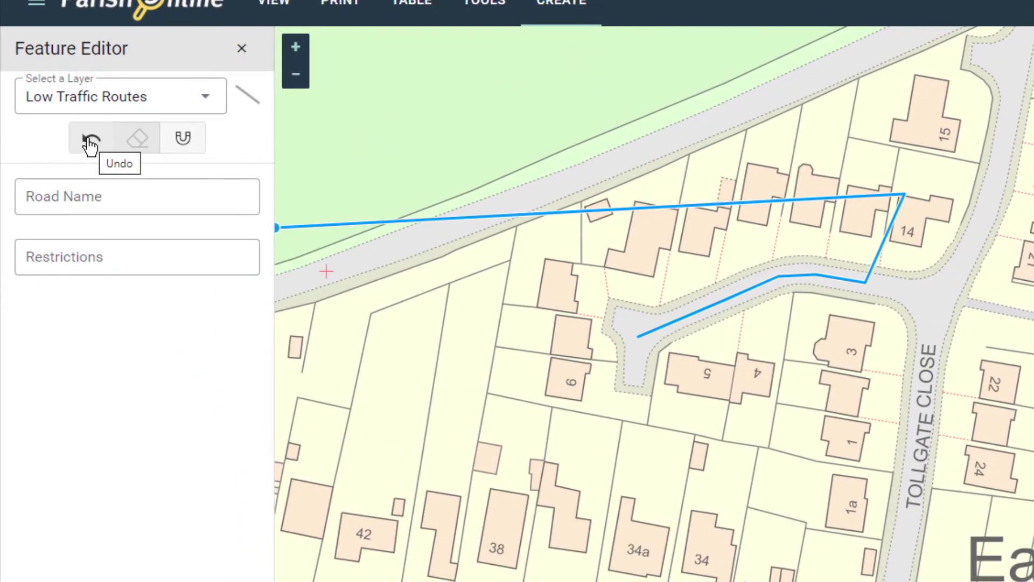
left_click(90, 141)
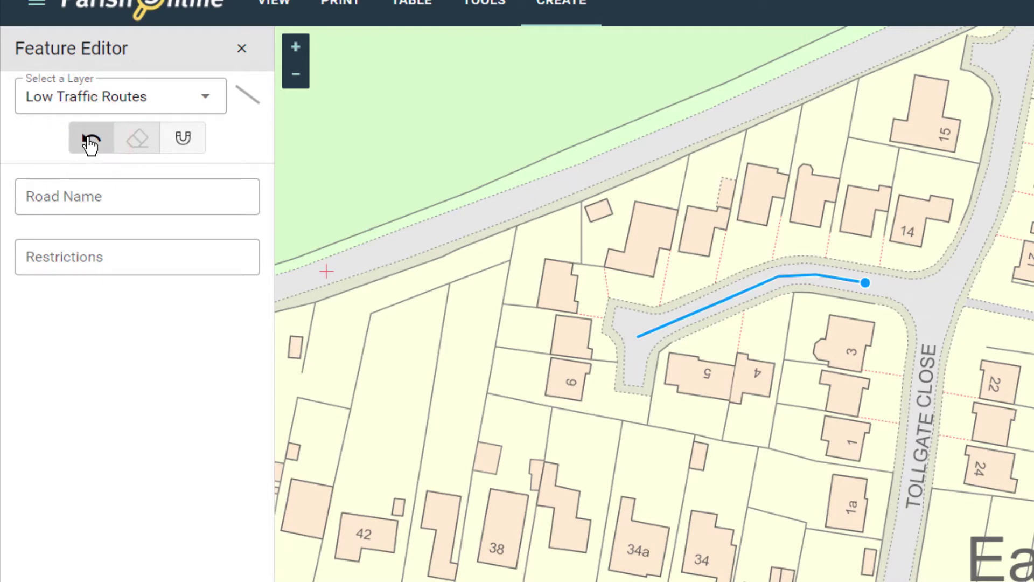
left_click(90, 141)
left_click(91, 141)
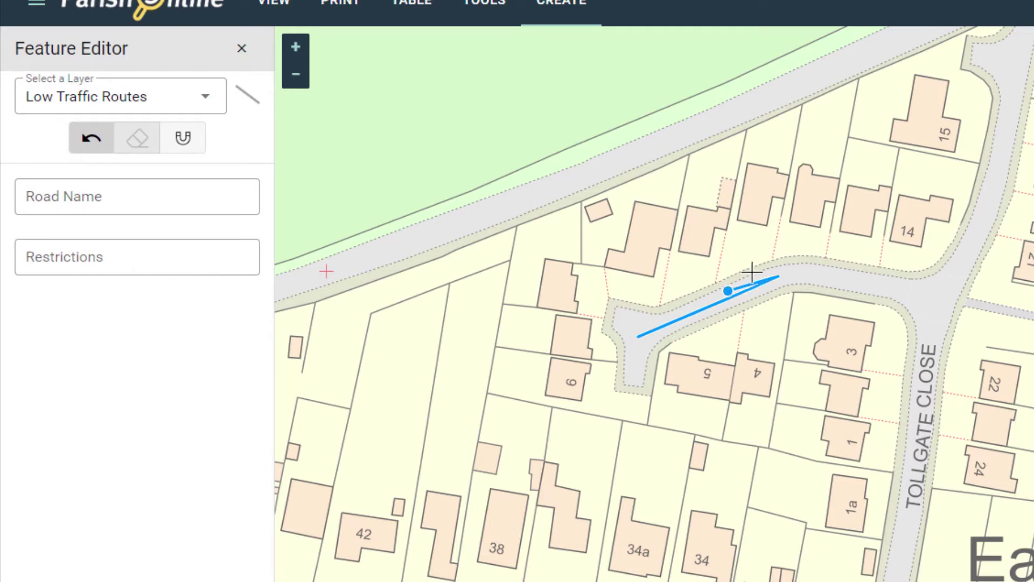
Retrace the spur line's vertices from the bend eastward to just before the main Tollgate Close carriageway
left_click(818, 276)
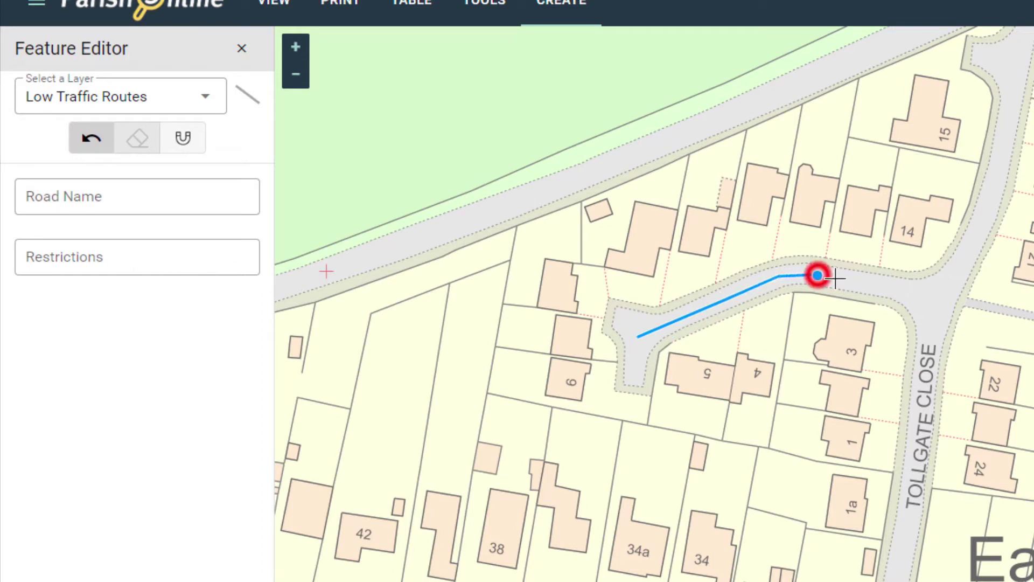
left_click(873, 285)
left_click(906, 289)
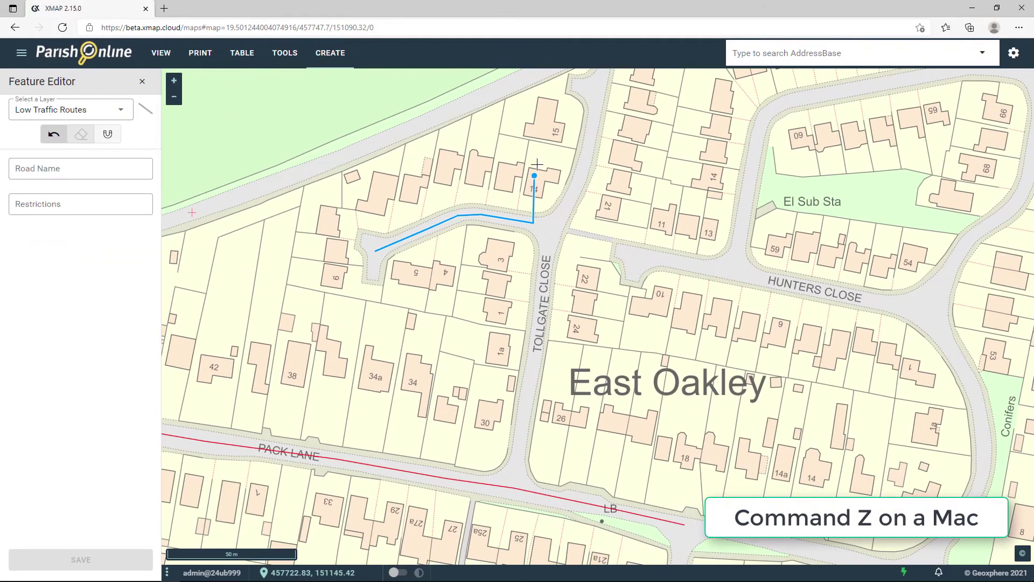
Undo the misplaced vertices of the spur line and retrace its bend, ending the line at the main Tollgate Close carriageway
key("ctrl+z")
key("ctrl+z")
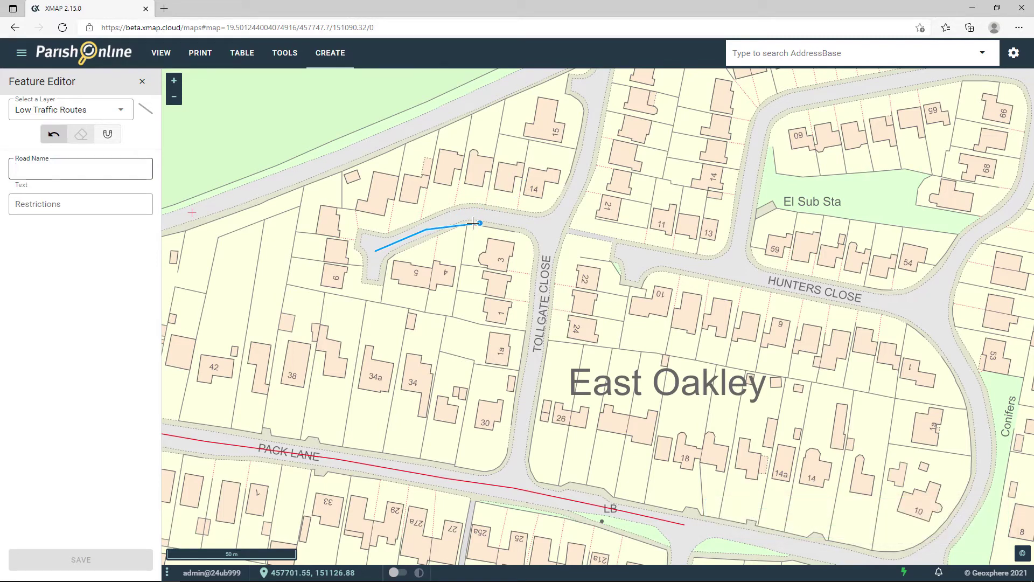
left_click(455, 218)
left_click(486, 213)
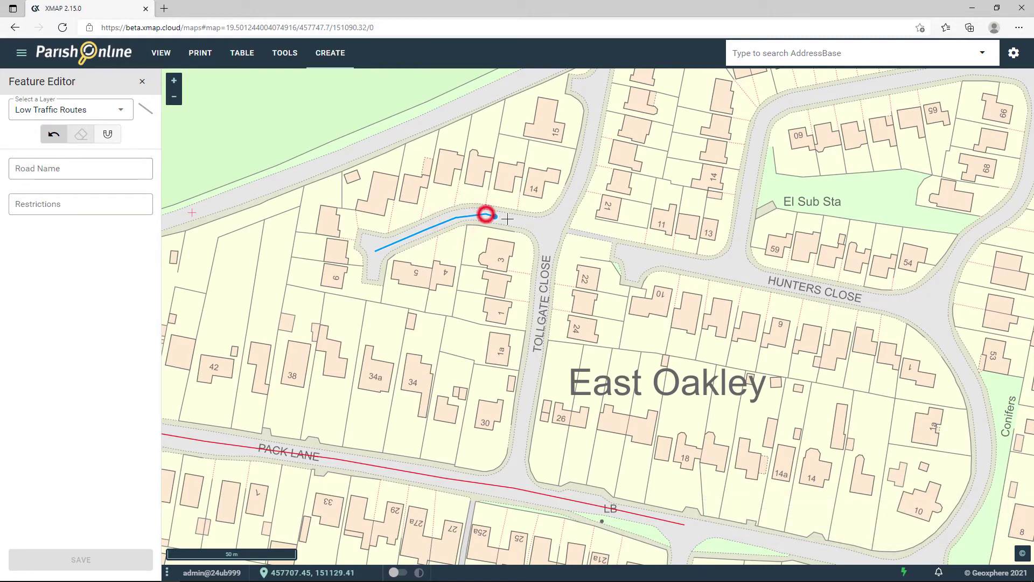
double_click(550, 229)
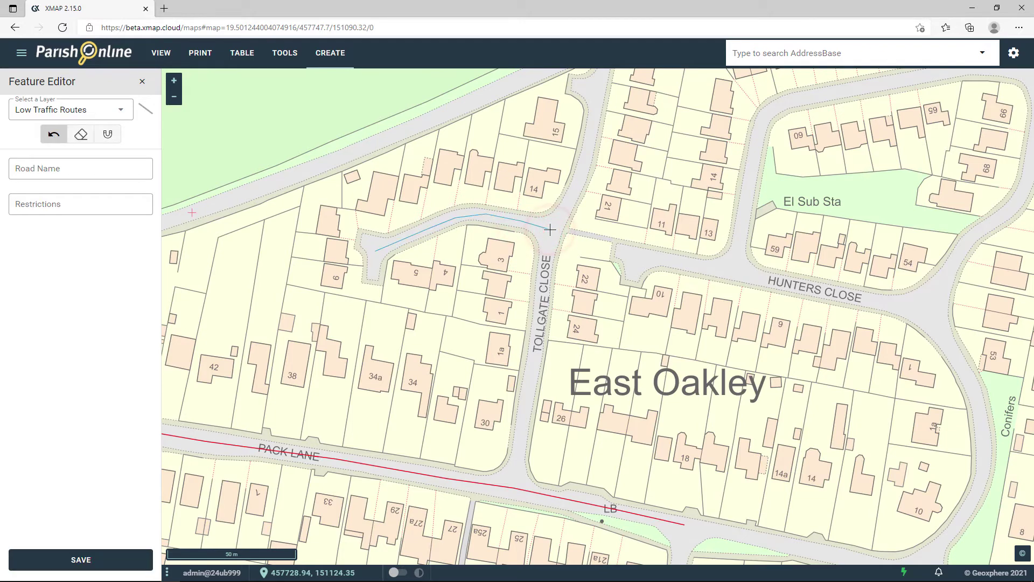
Set the spur route's Road Name to "Tollgate Close" and Restrictions to "No cars", and save the feature
left_click(61, 167)
type("Tollgate Close")
key("Tab")
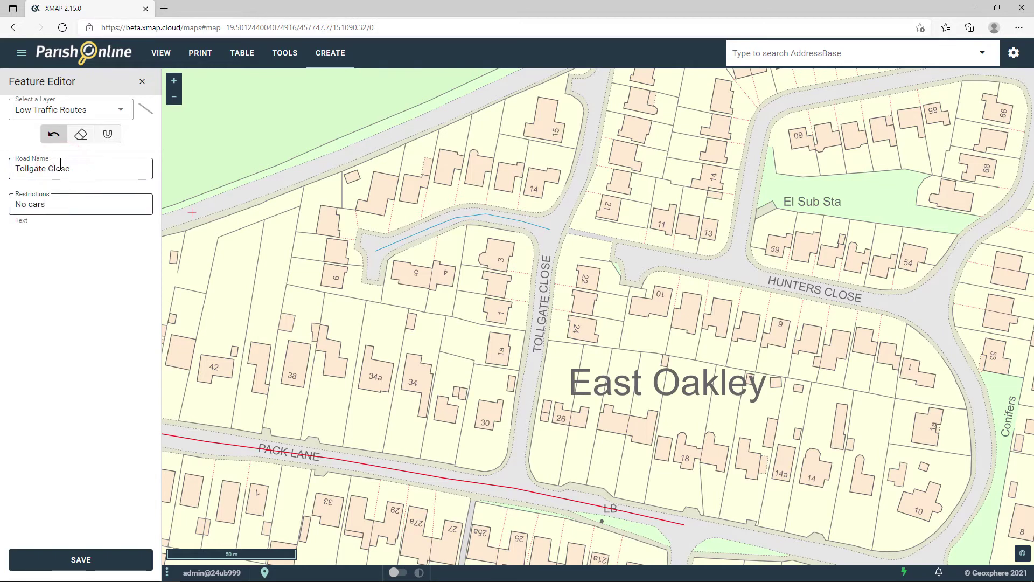
left_click(82, 560)
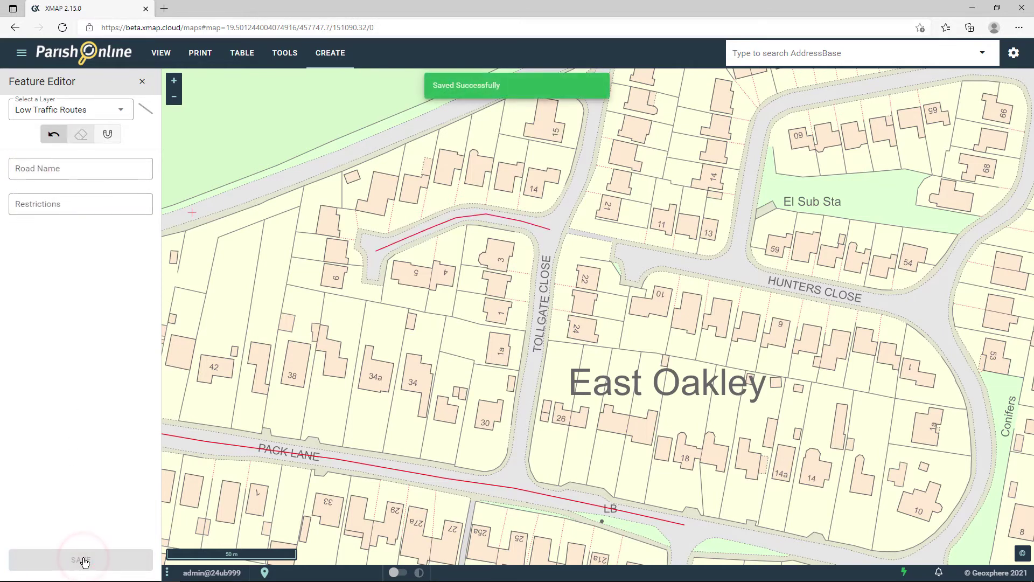
Enable snapping to the current Low Traffic Routes layer, using the This Layer option
left_click_drag(444, 312, 430, 335)
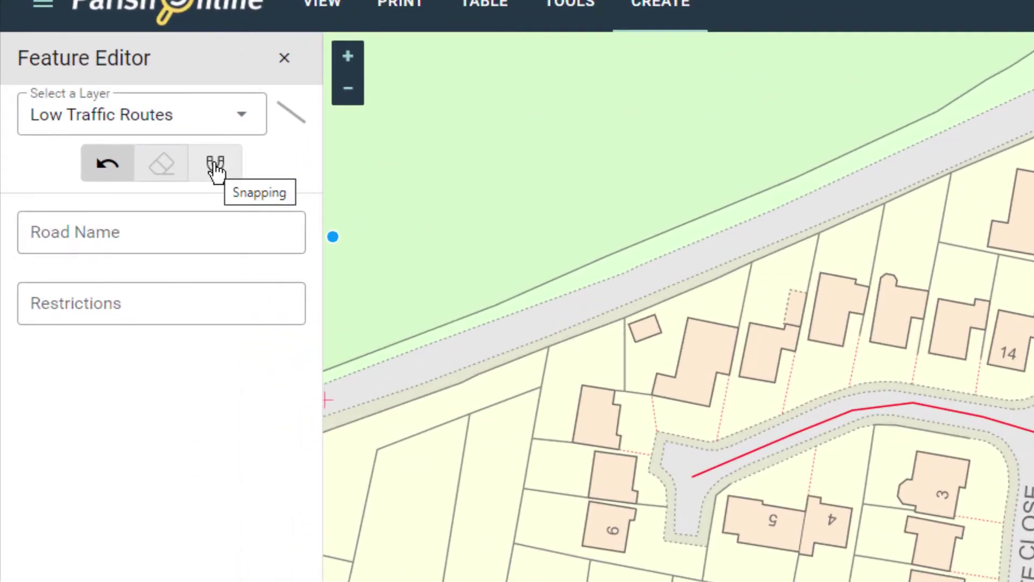
left_click(217, 174)
left_click(218, 173)
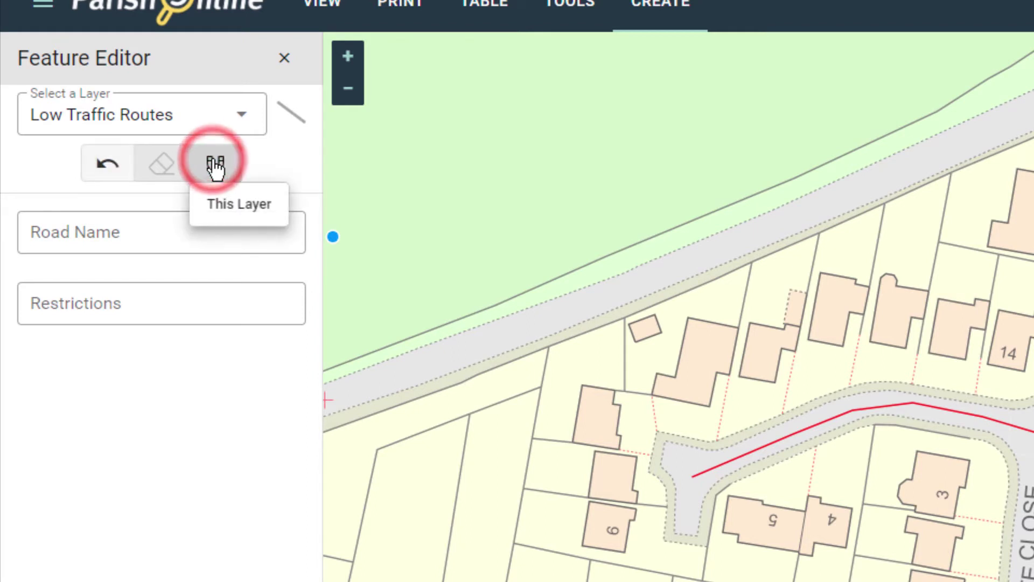
left_click(236, 211)
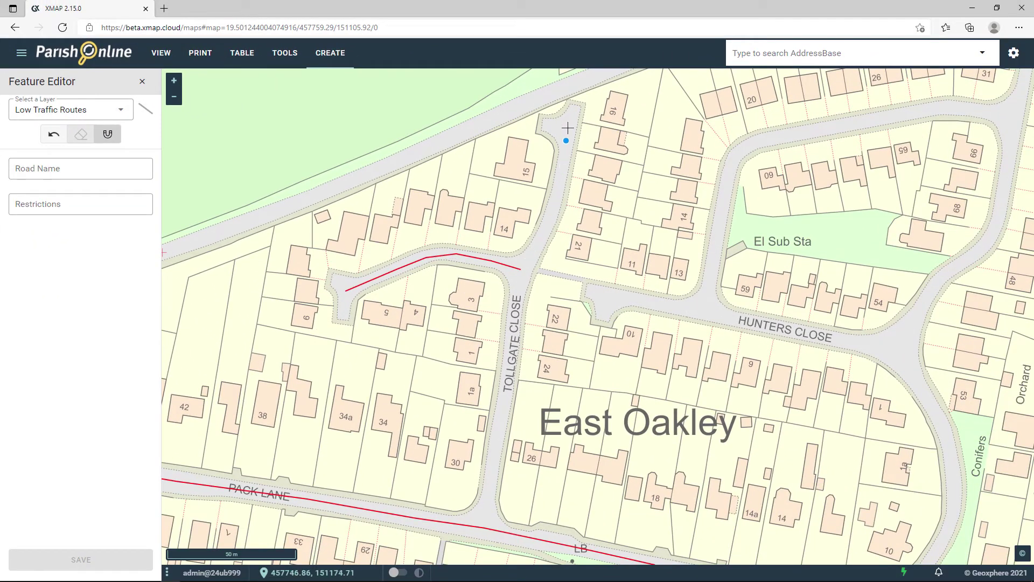
Start a line at the northern head of Tollgate Close and trace the road south, snapping a vertex to the spur route's eastern end
left_click(571, 113)
left_click(563, 151)
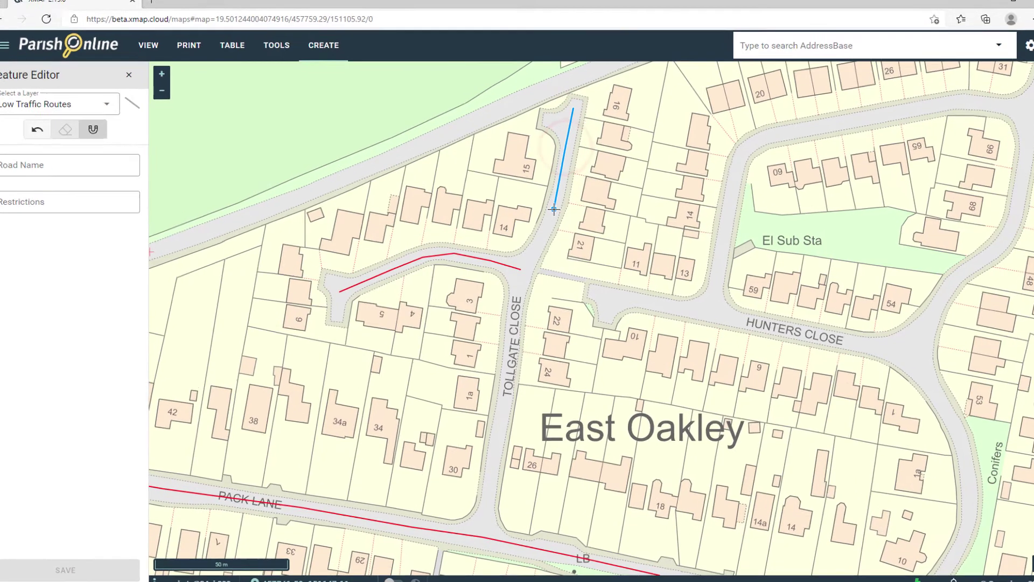
left_click(552, 211)
left_click(537, 244)
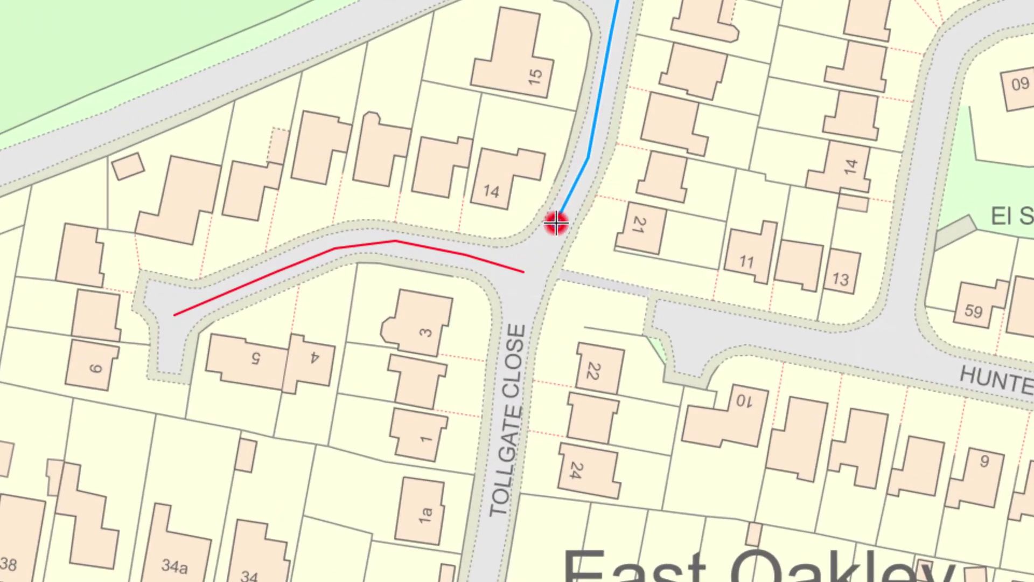
left_click(537, 253)
left_click(532, 260)
left_click(527, 268)
left_click(525, 272)
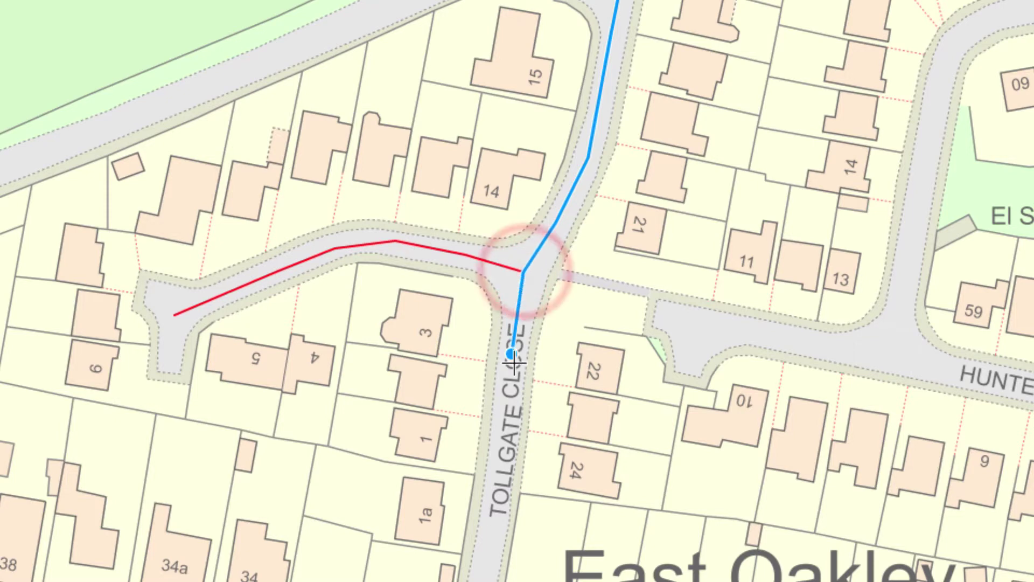
Continue the line south along Tollgate Close, undo the last vertex before the junction, and finish the line snapped to the Pack Lane route
left_click(512, 389)
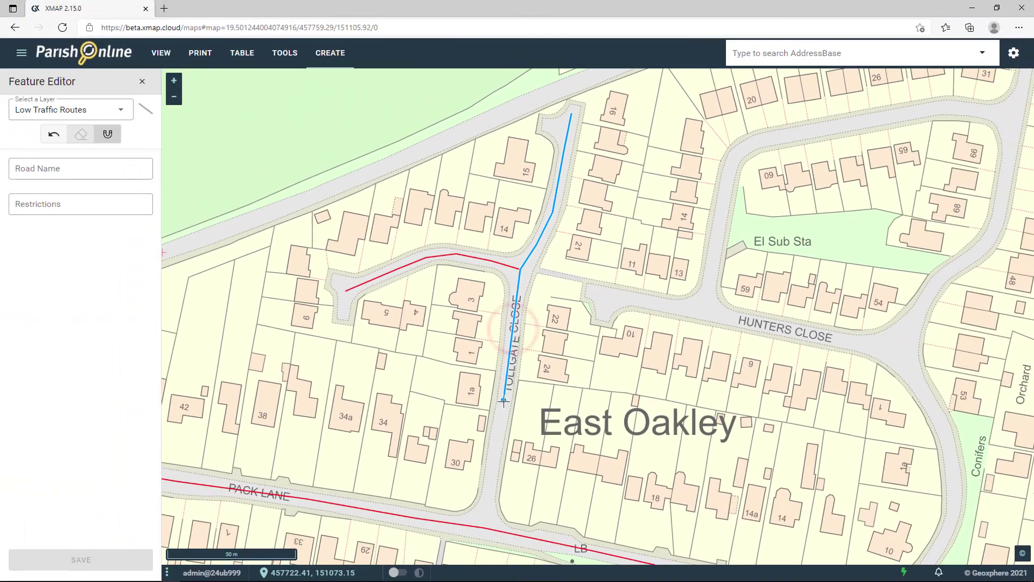
left_click(504, 401)
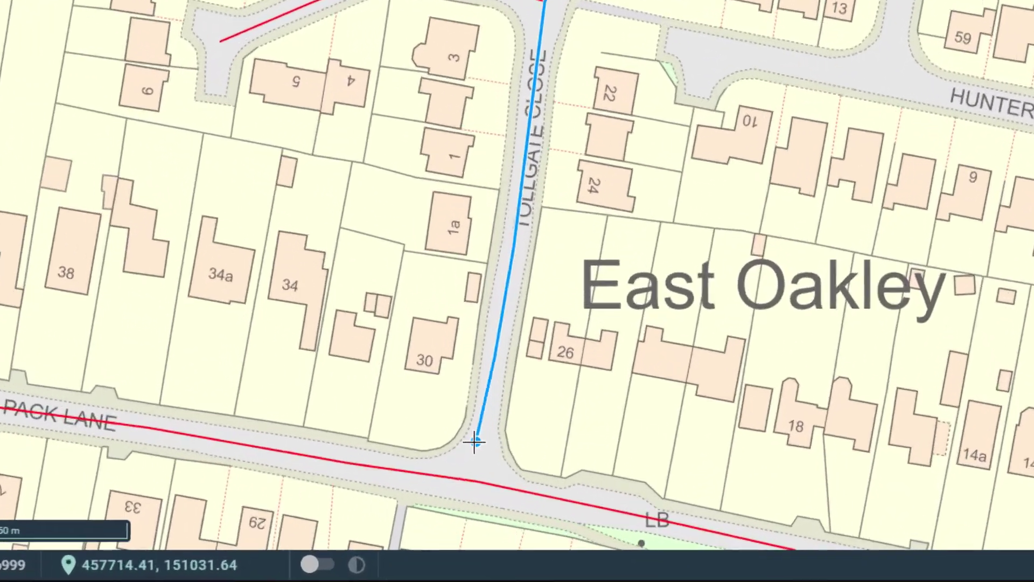
left_click(482, 506)
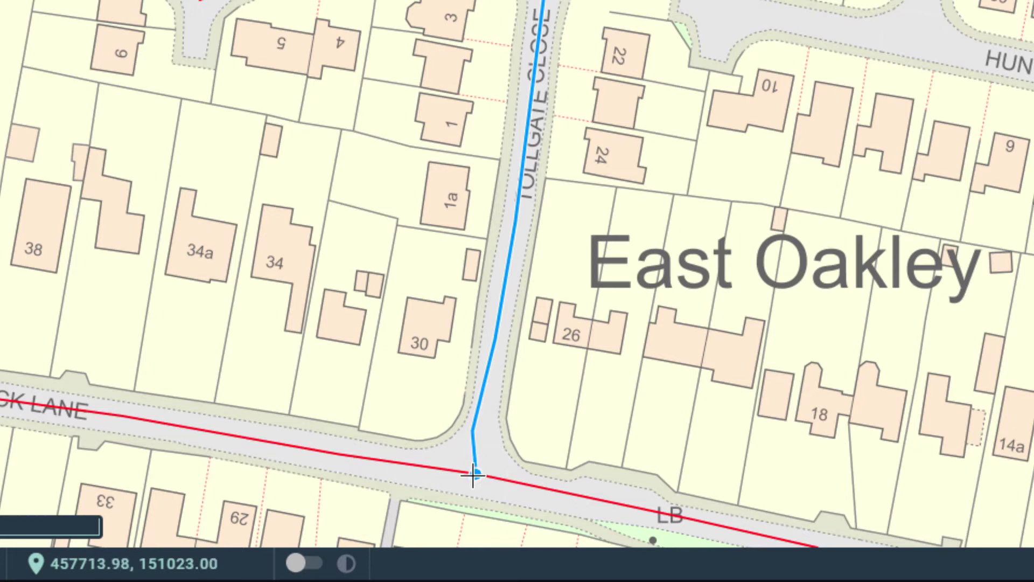
key("BackSpace")
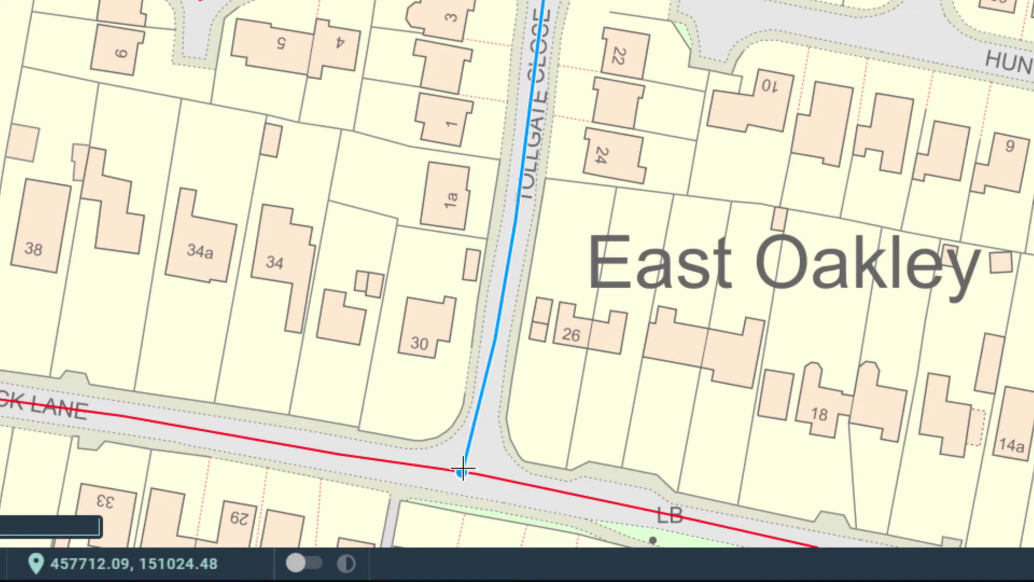
double_click(463, 468)
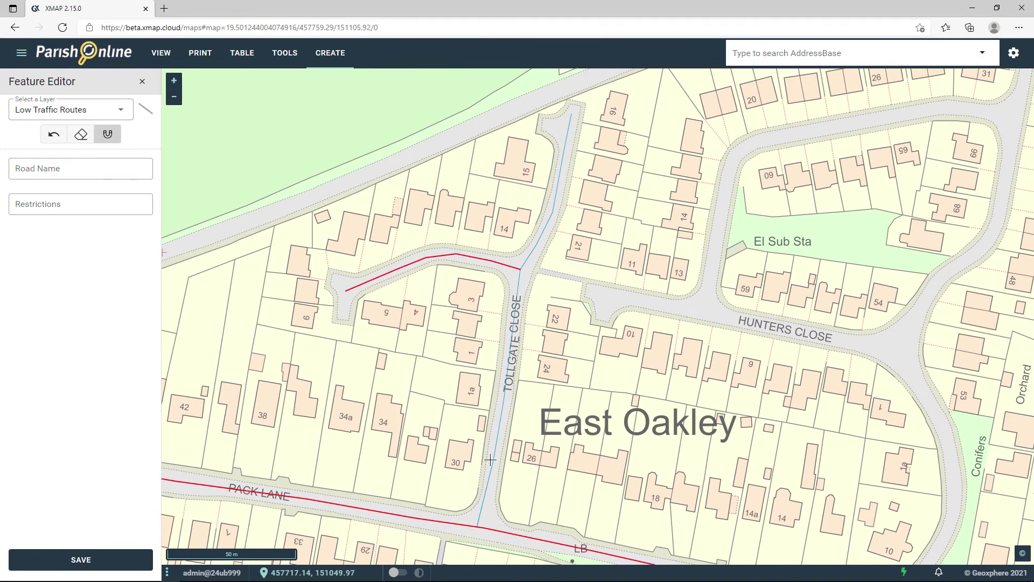
Set the new line's Road Name to "Tollgate Close" and Restrictions to "Prioritised cycling and walking"
left_click(64, 171)
type("Tollgate ")
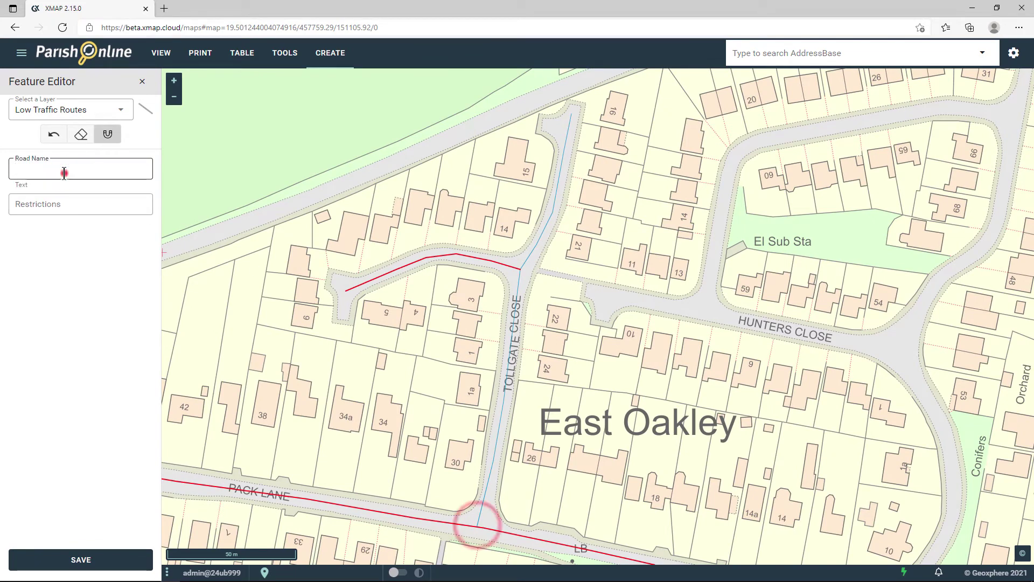
type("Close")
key("Tab")
type("Priotise")
type("ritised cycling and walking")
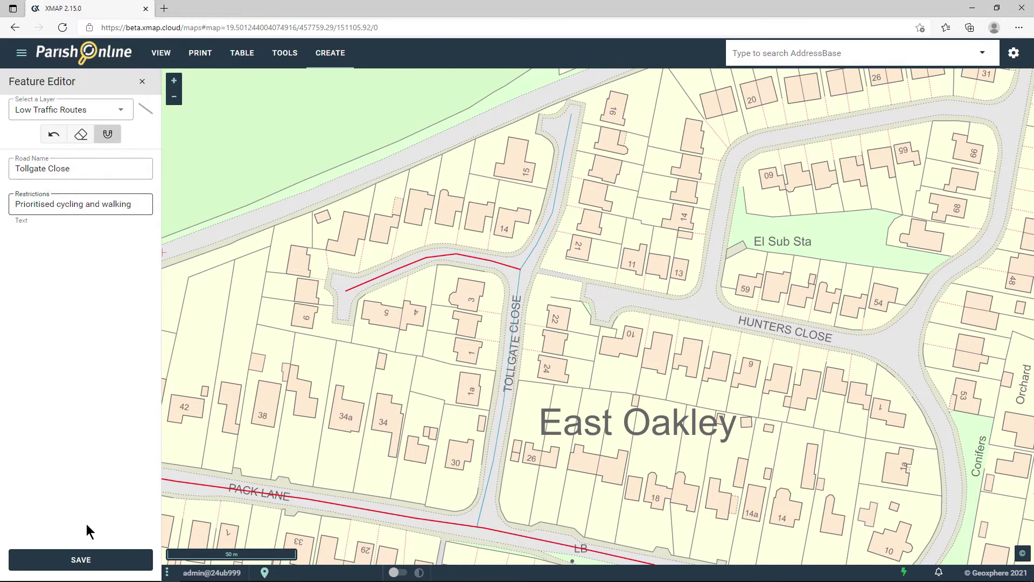
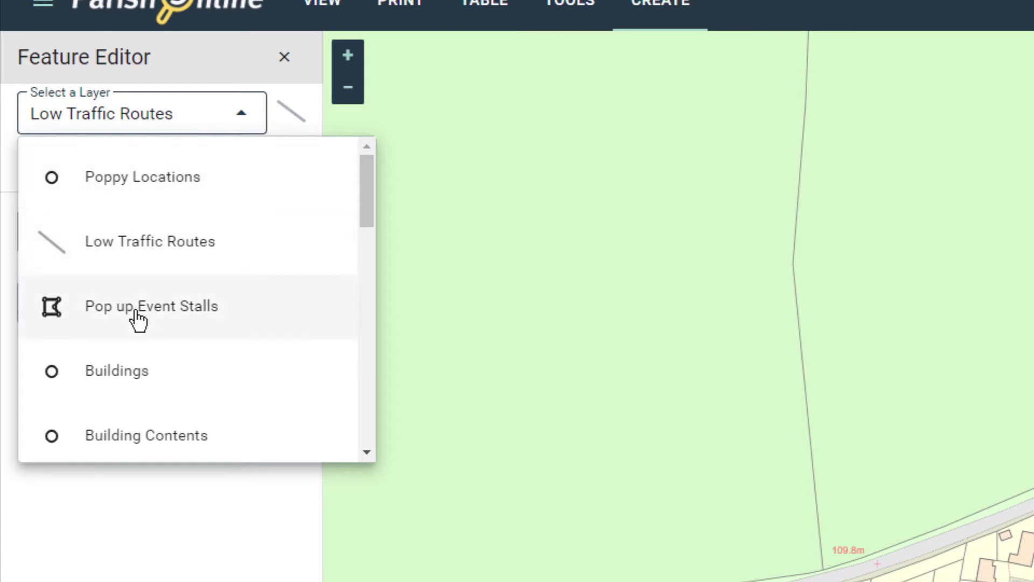
Select the Pop up Event Stalls layer and draw a four-cornered stall polygon on the open road area north-east of house 29
left_click(104, 312)
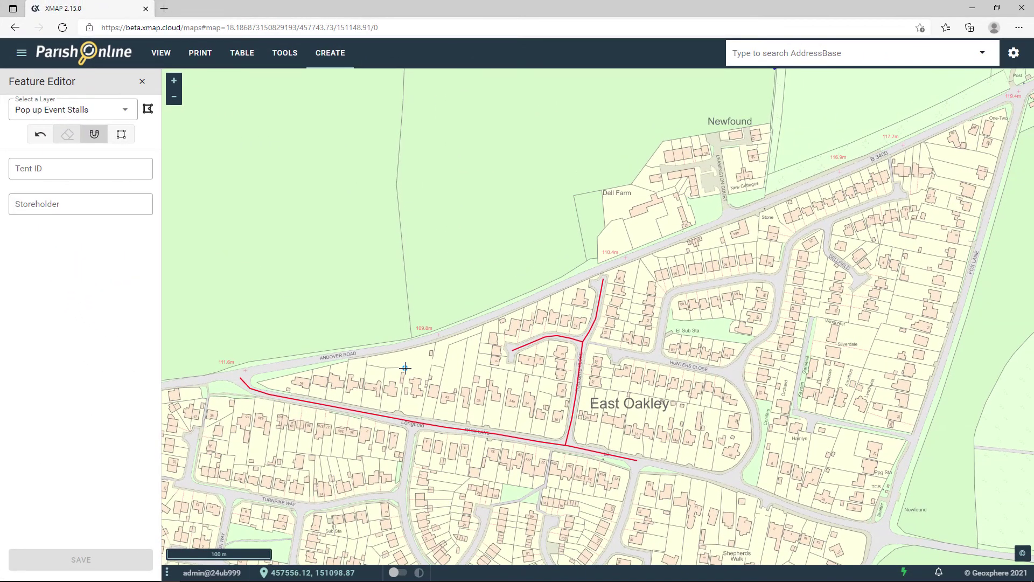
scroll(525, 318, "down", 2)
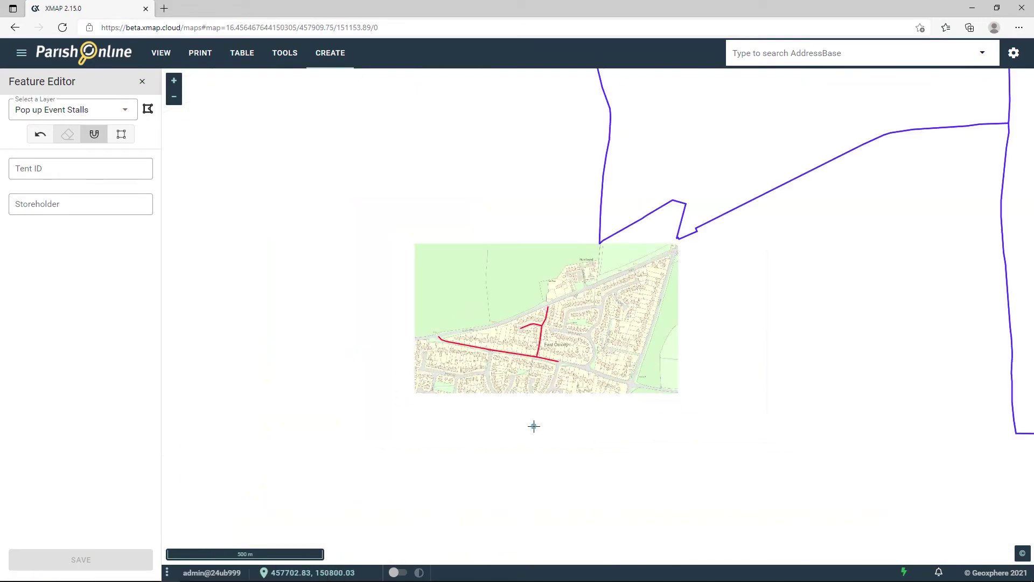
left_click_drag(500, 489, 543, 301)
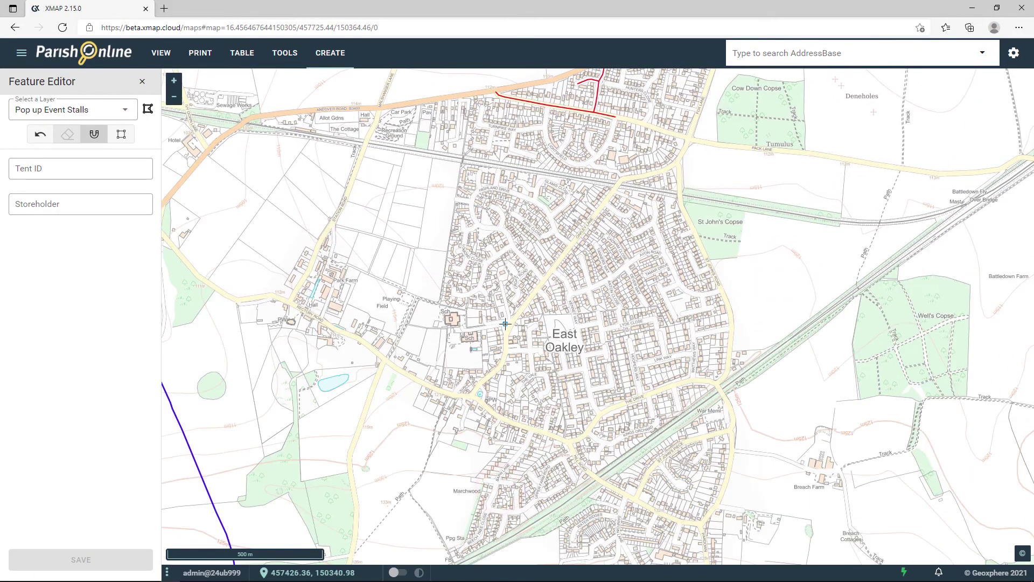
scroll(508, 330, "up", 3)
scroll(497, 218, "up", 2)
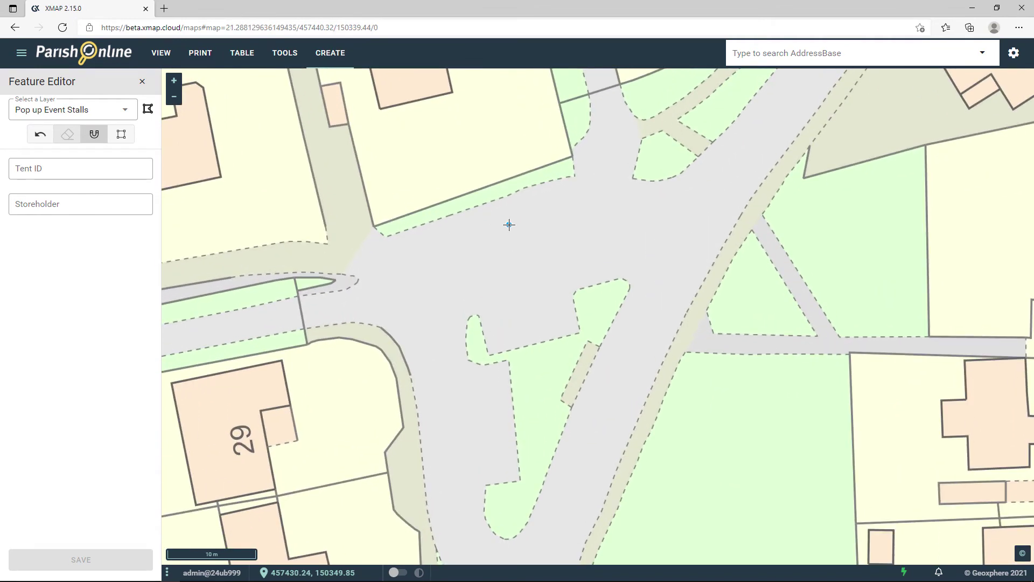
left_click(388, 246)
left_click(402, 303)
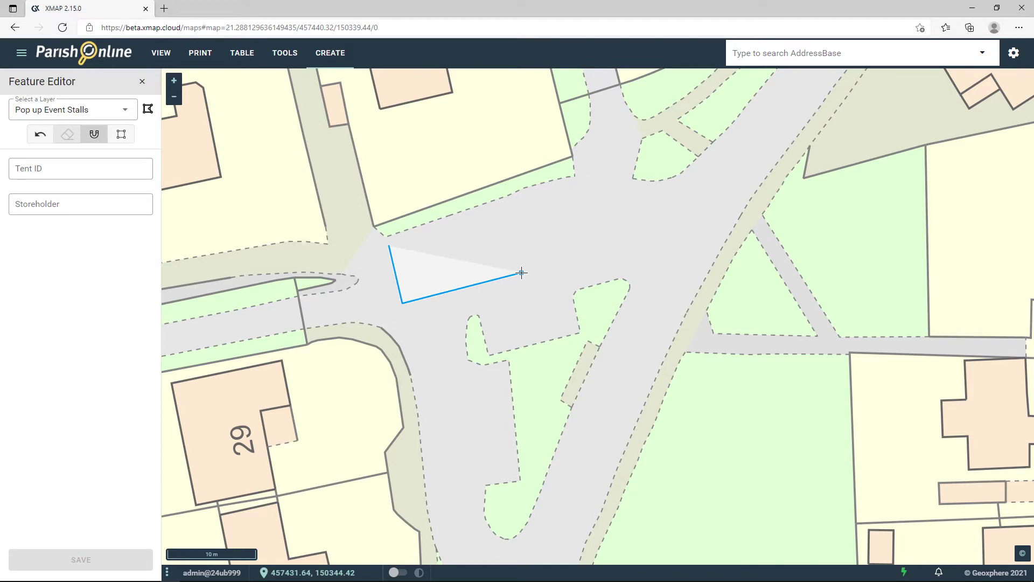
left_click(591, 254)
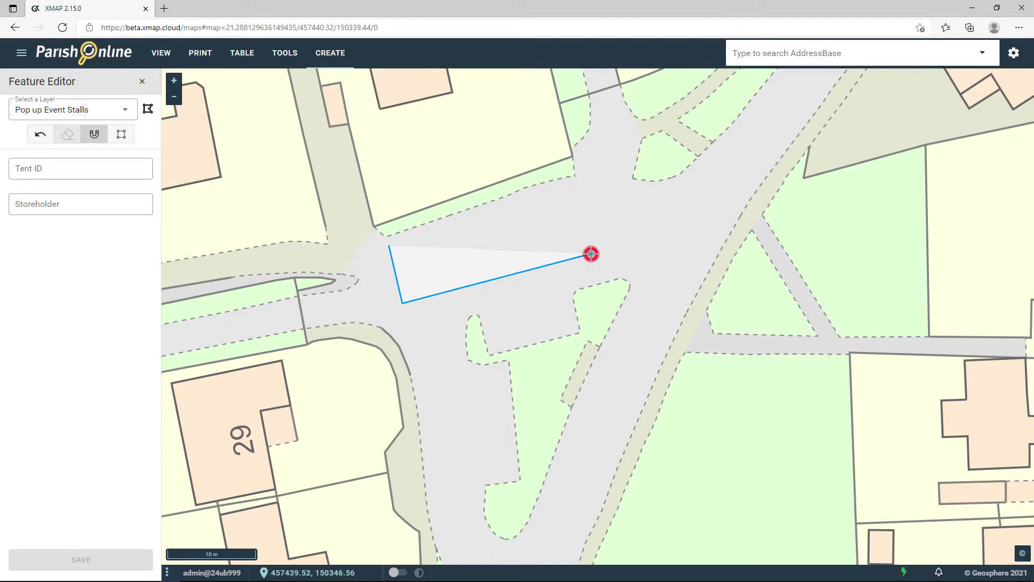
left_click(575, 192)
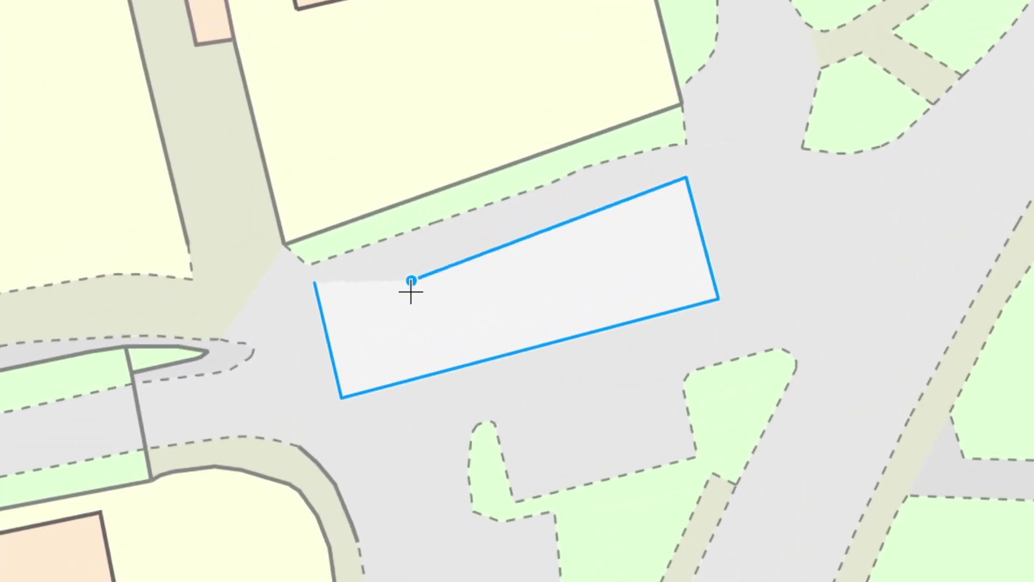
left_click(315, 283)
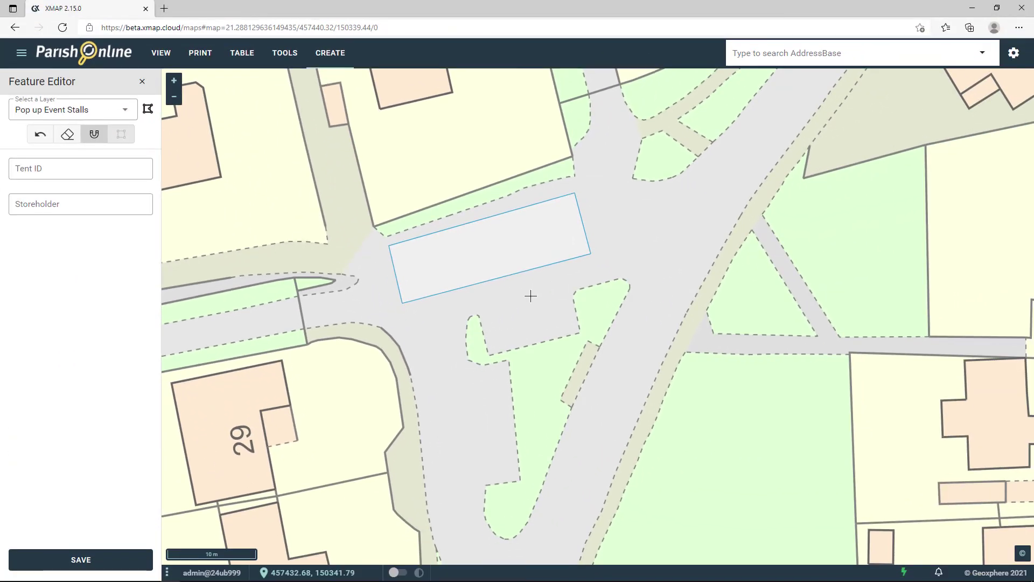
Set the stall polygon's Tent ID to "A" and Storeholder to "Unknown", and save the feature
left_click(50, 169)
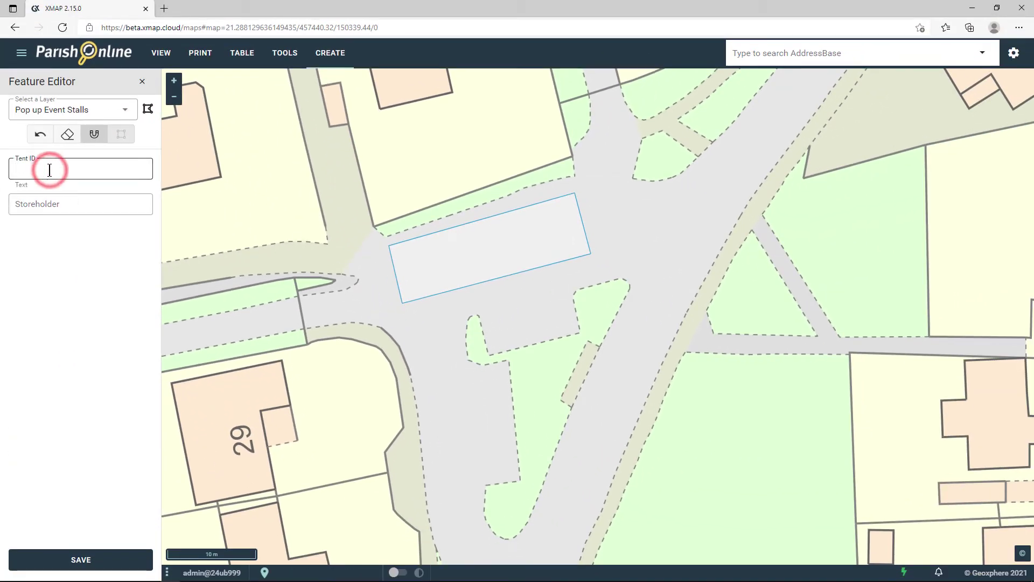
type("A")
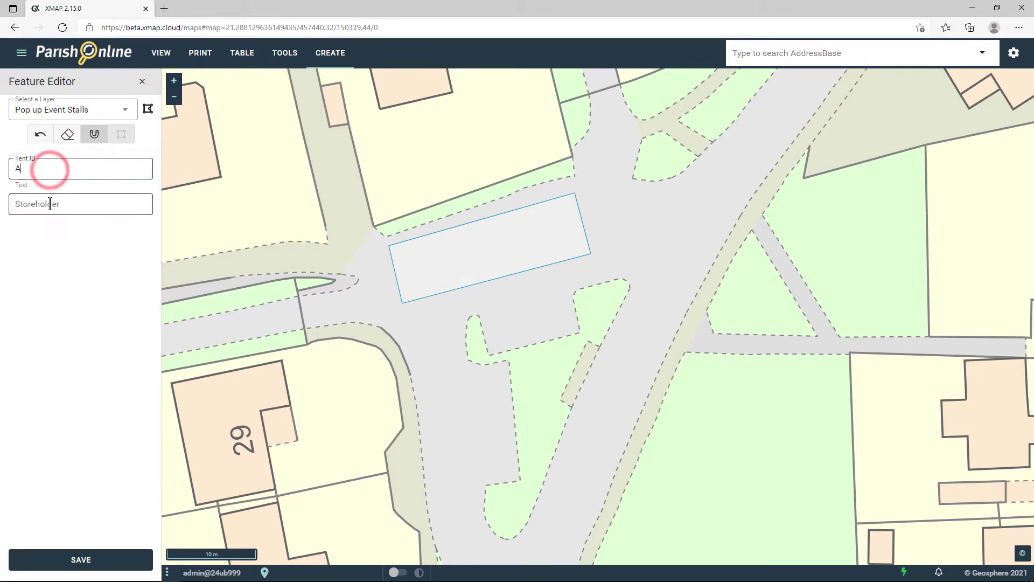
left_click(49, 203)
type("Unknown")
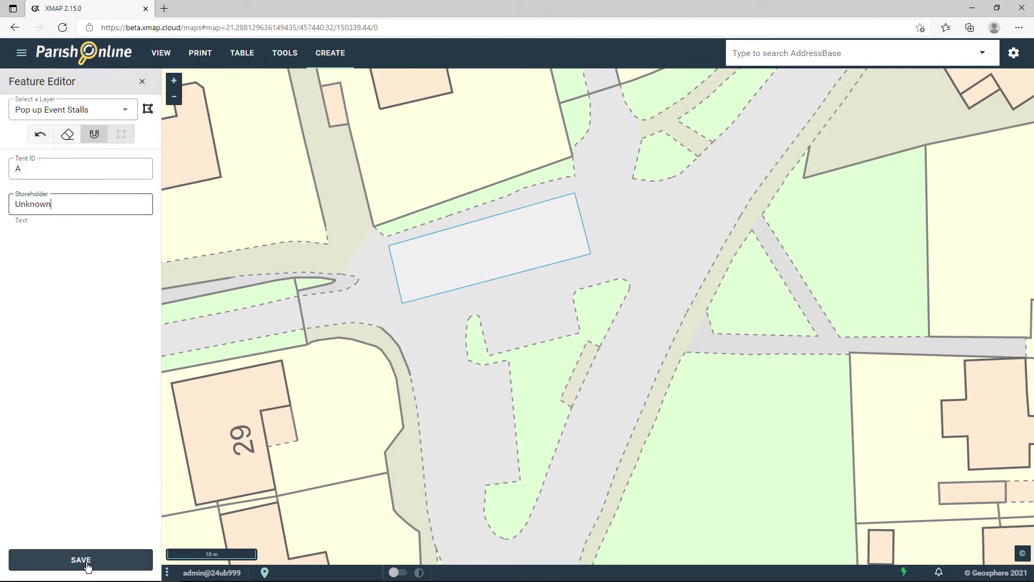
left_click(87, 563)
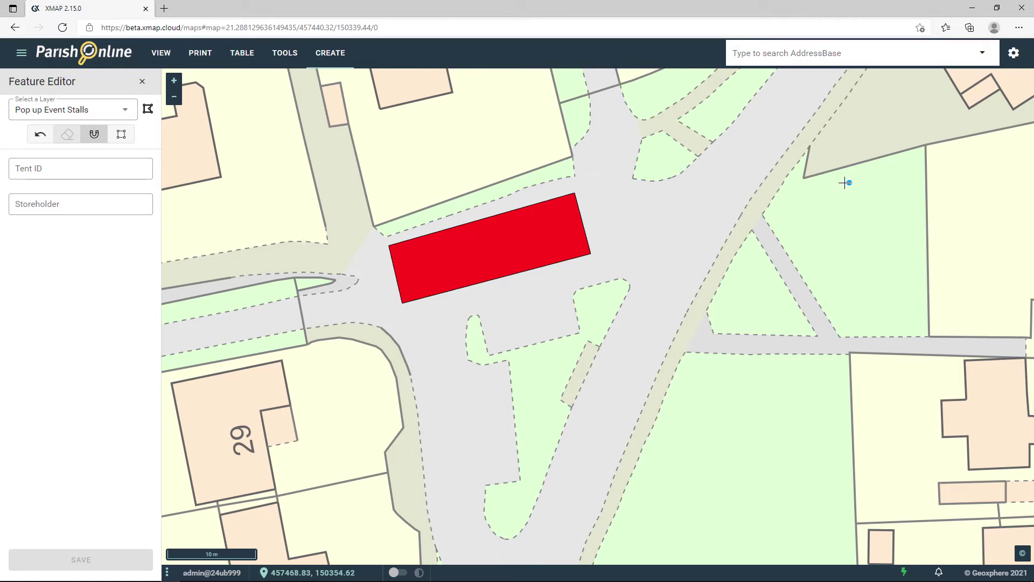
Start a second stall polygon on the green east of the road, tracing its northern and eastern boundaries to the south-east corner
left_click(803, 185)
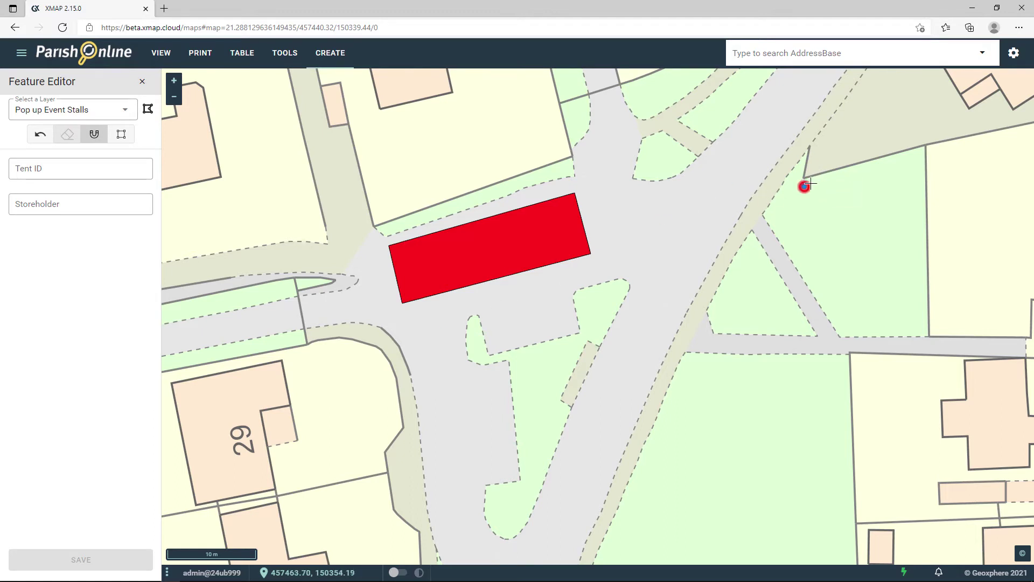
left_click(921, 153)
left_click(923, 306)
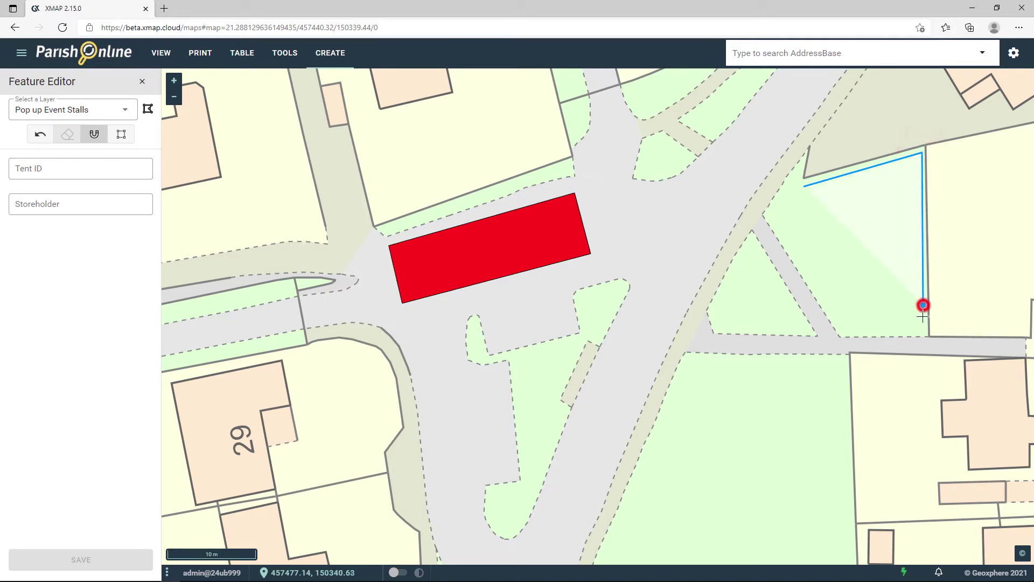
left_click(926, 332)
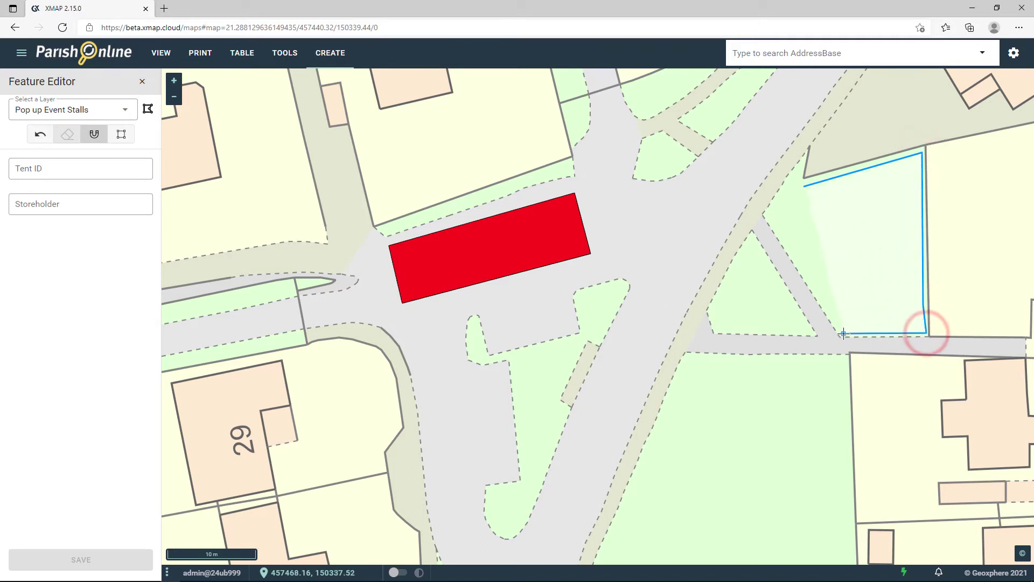
Try adding three more vertices along the footpath and out onto the road, and undo them
left_click(842, 333)
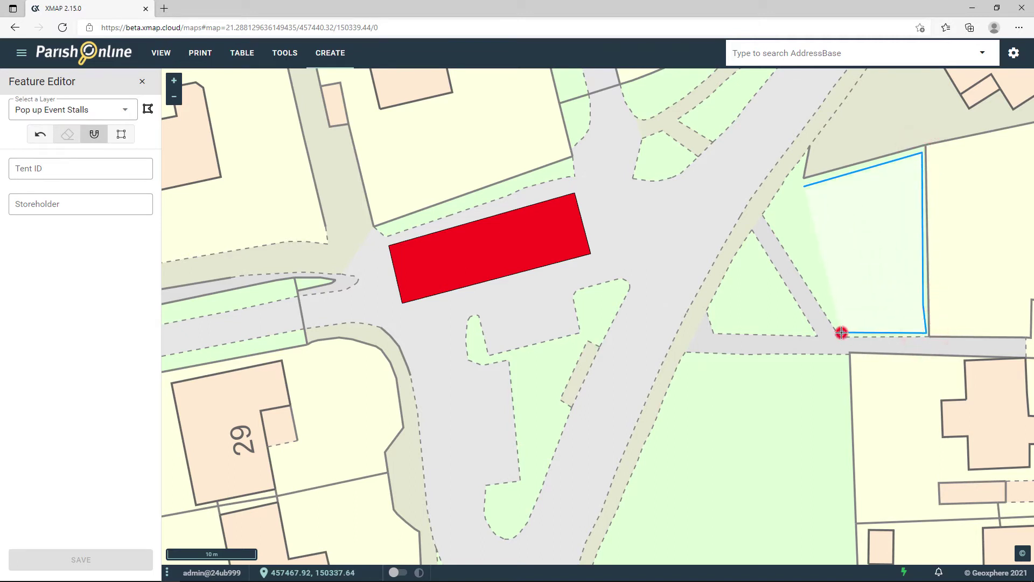
left_click(769, 215)
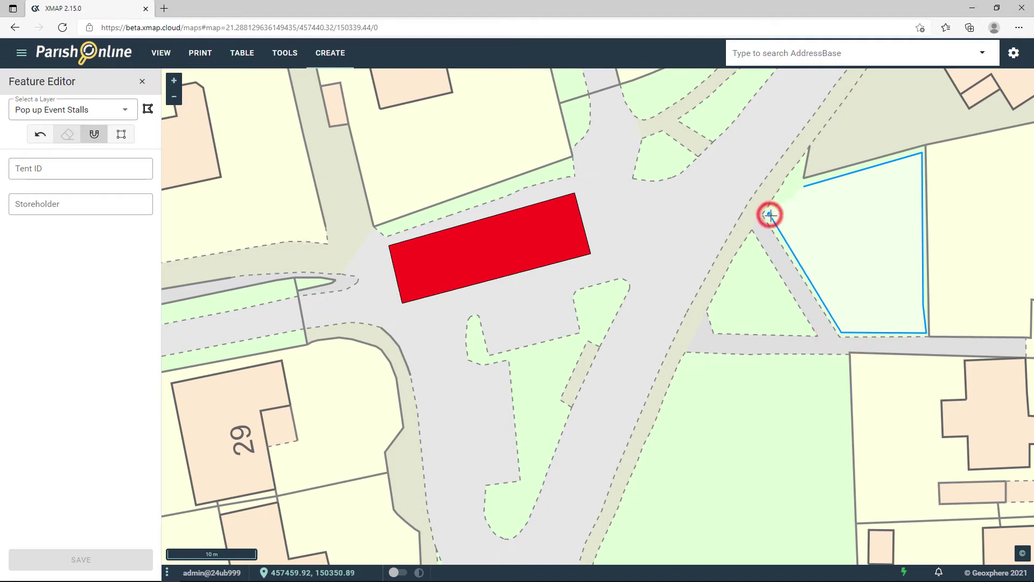
left_click(637, 255)
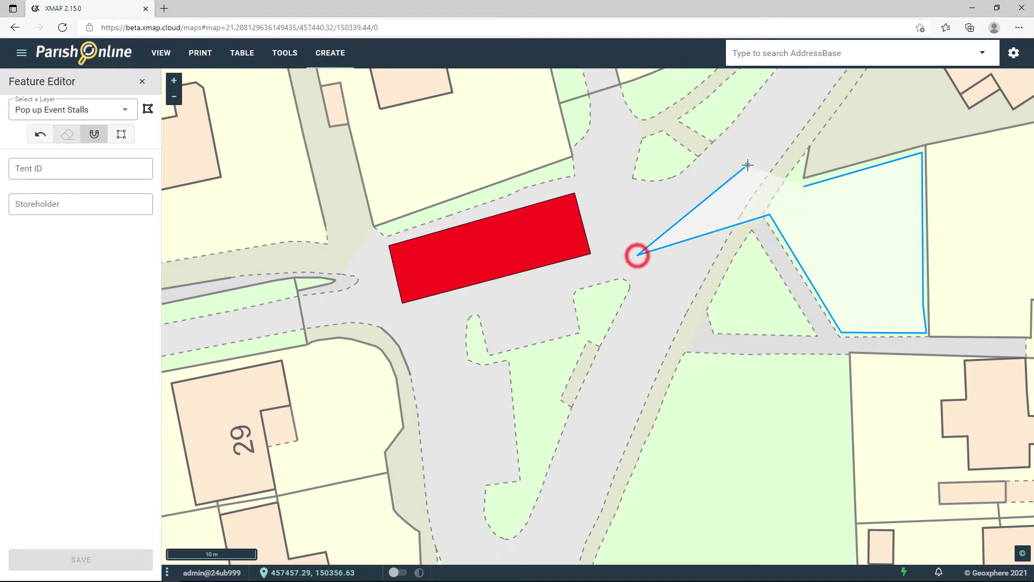
left_click(39, 136)
left_click(39, 136)
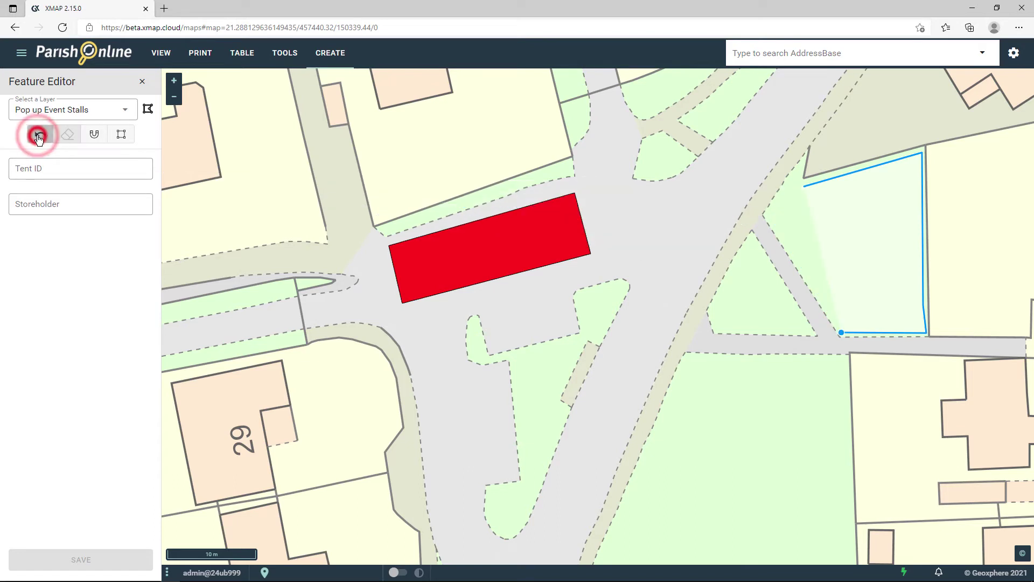
left_click(39, 136)
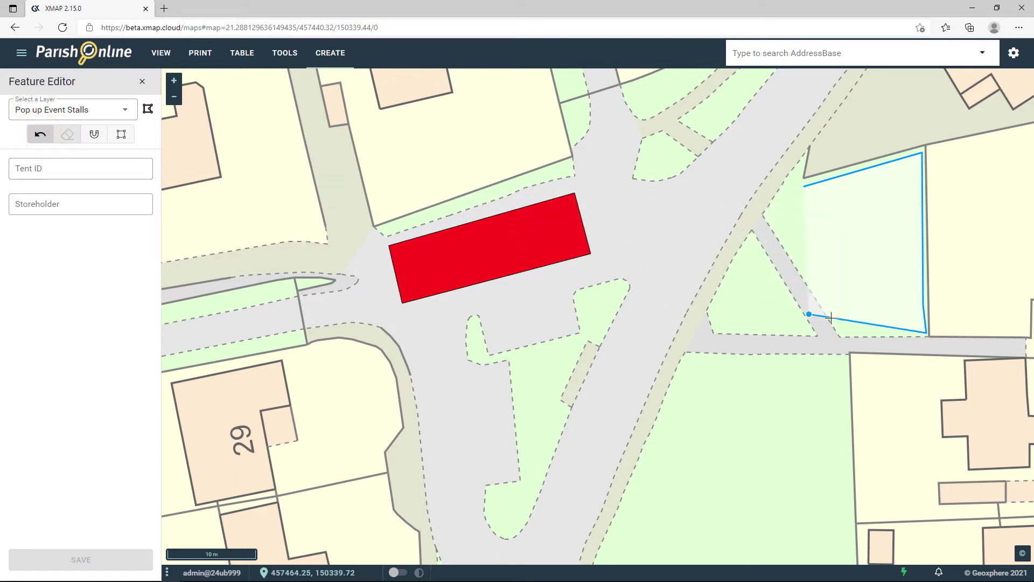
Complete the stall polygon along the footpath and the green's western edge, closing it at its first vertex
left_click(842, 333)
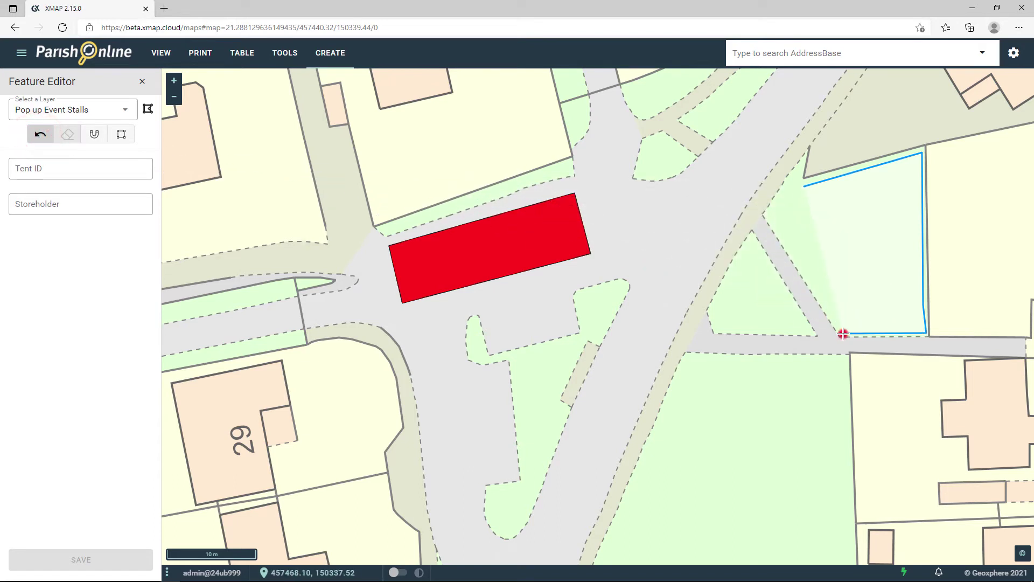
left_click(768, 216)
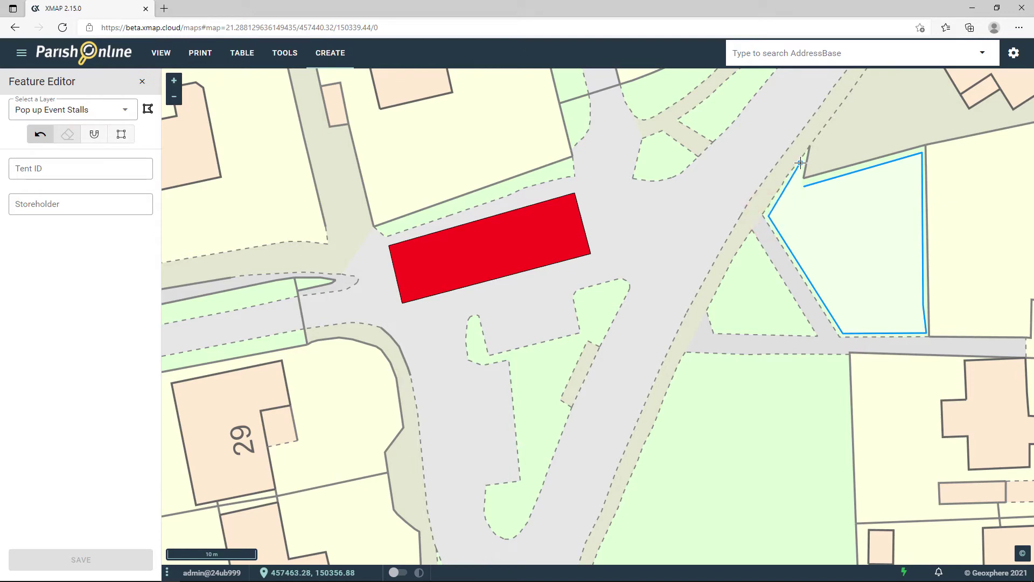
scroll(801, 163, "up", 3)
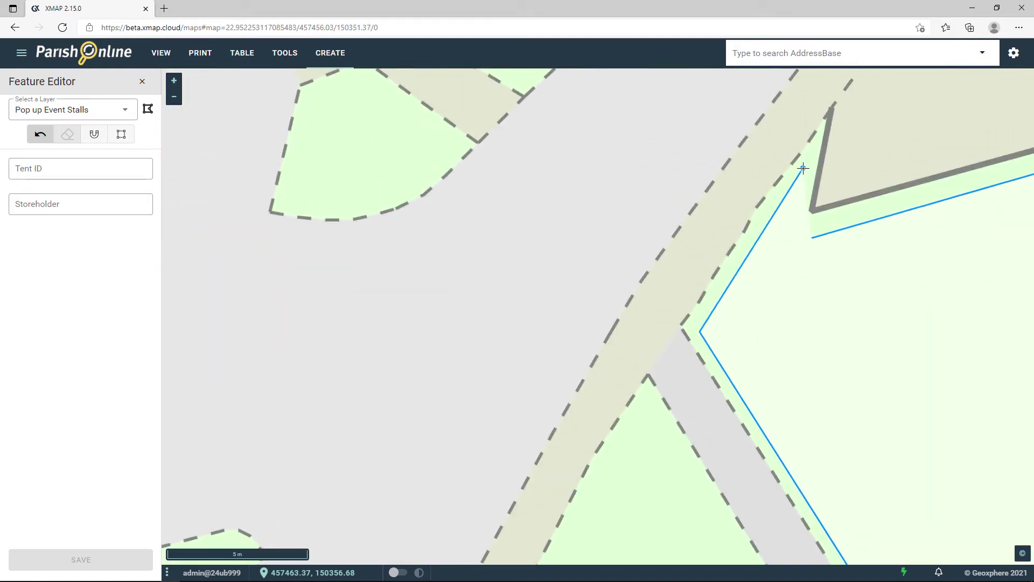
left_click(803, 168)
left_click(790, 224)
double_click(811, 238)
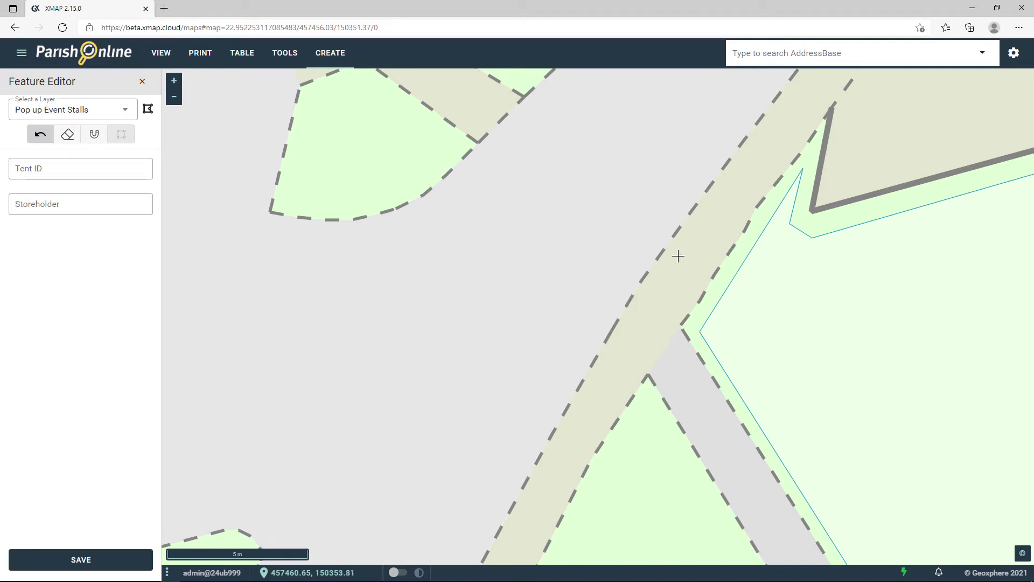
Set the new stall polygon's Tent ID to "B" and save the feature
left_click(50, 169)
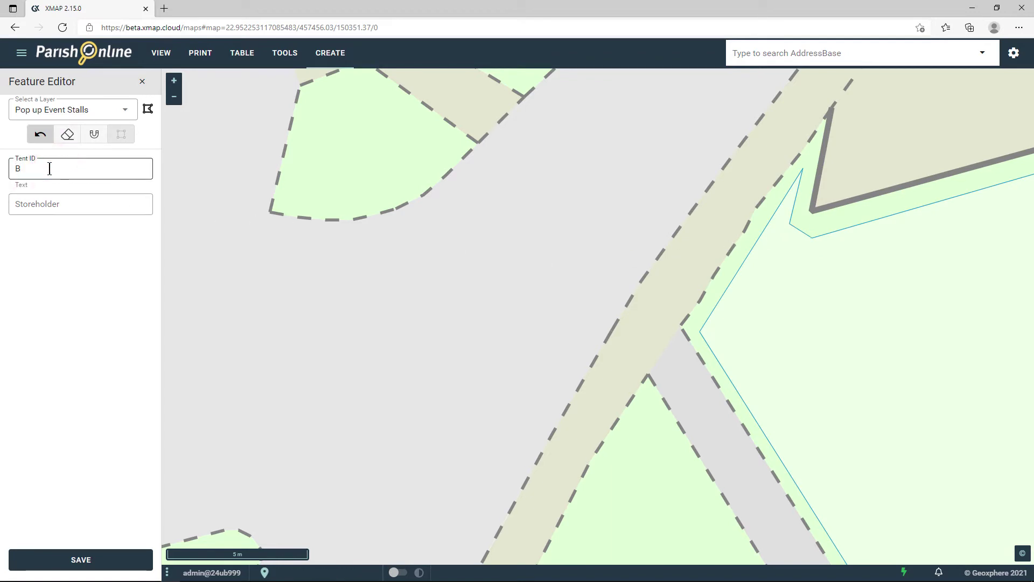
left_click(91, 559)
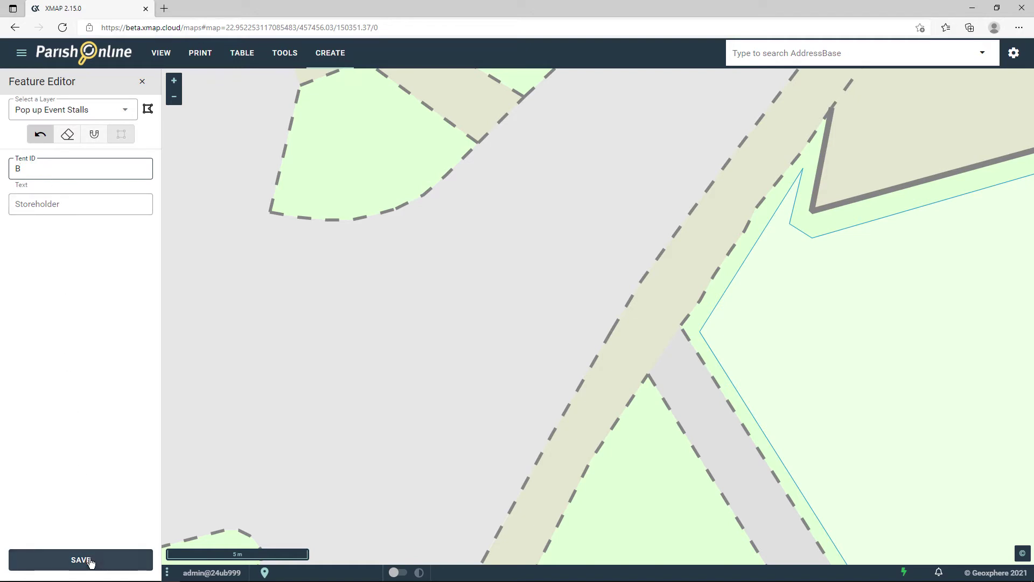
left_click(89, 562)
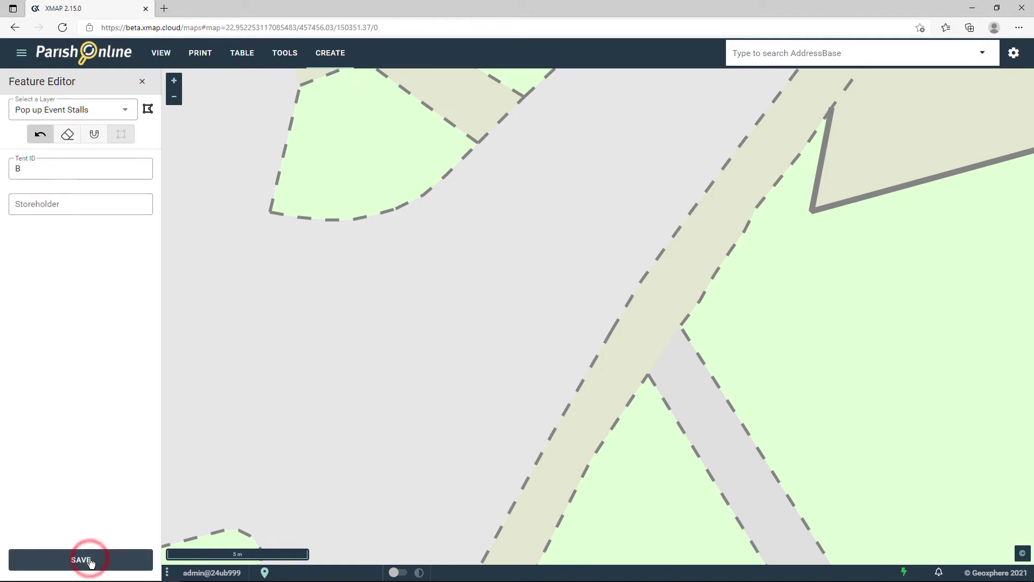
Draw an adjoining stall polygon over the triangular green west of stall B, snapped to both ends of their shared diagonal edge
scroll(446, 255, "down", 3)
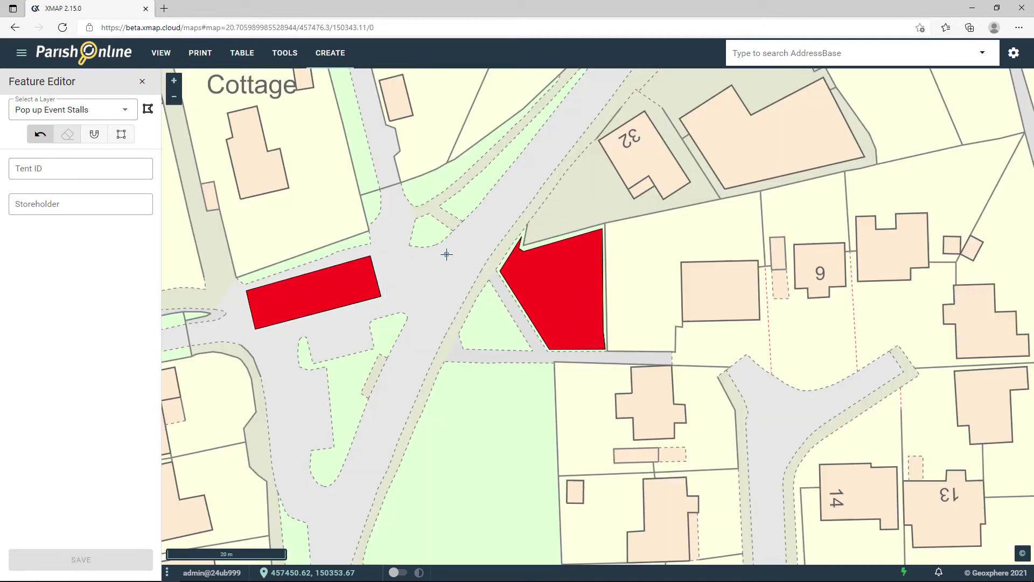
scroll(468, 329, "up", 2)
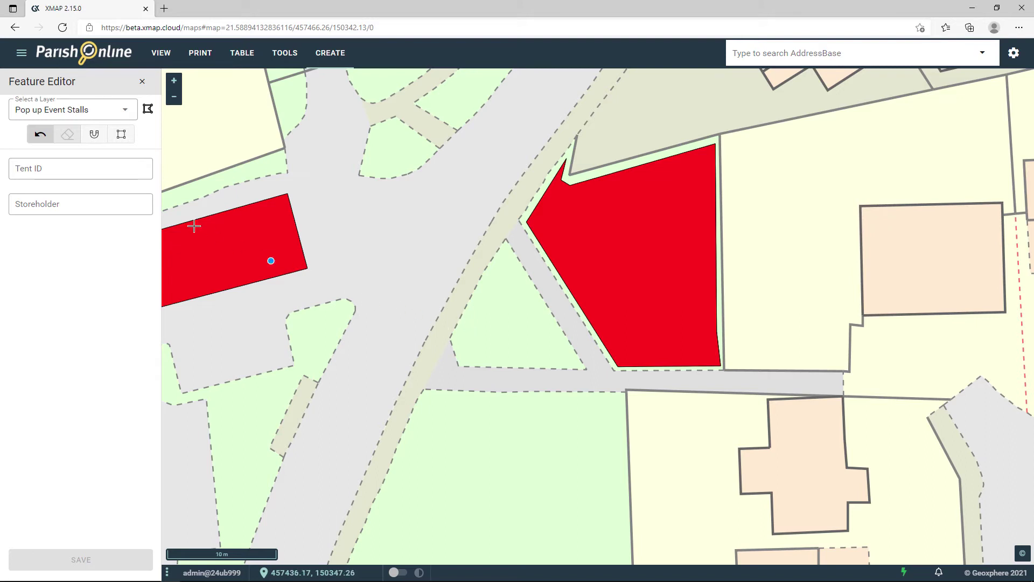
left_click(97, 137)
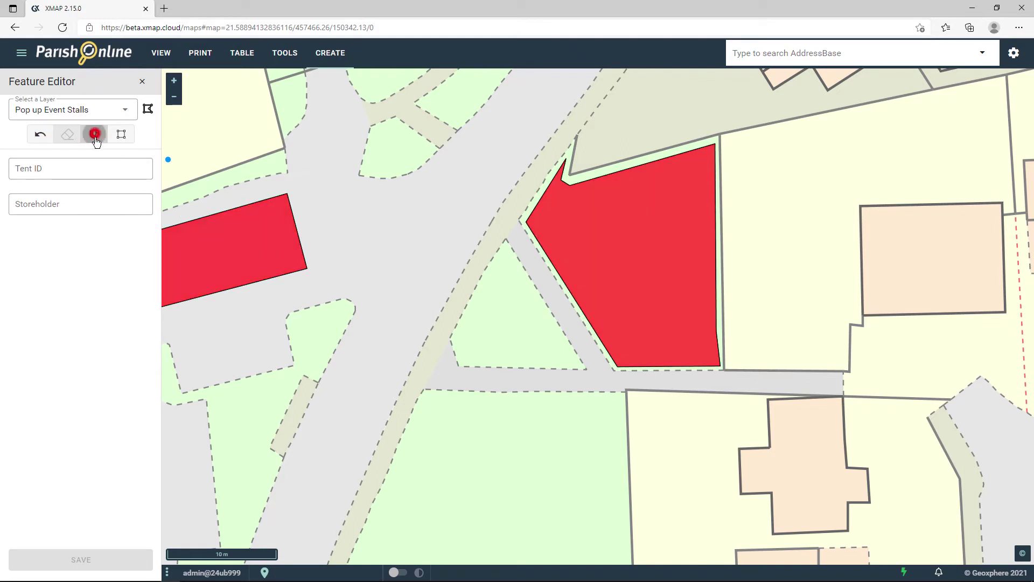
left_click(97, 136)
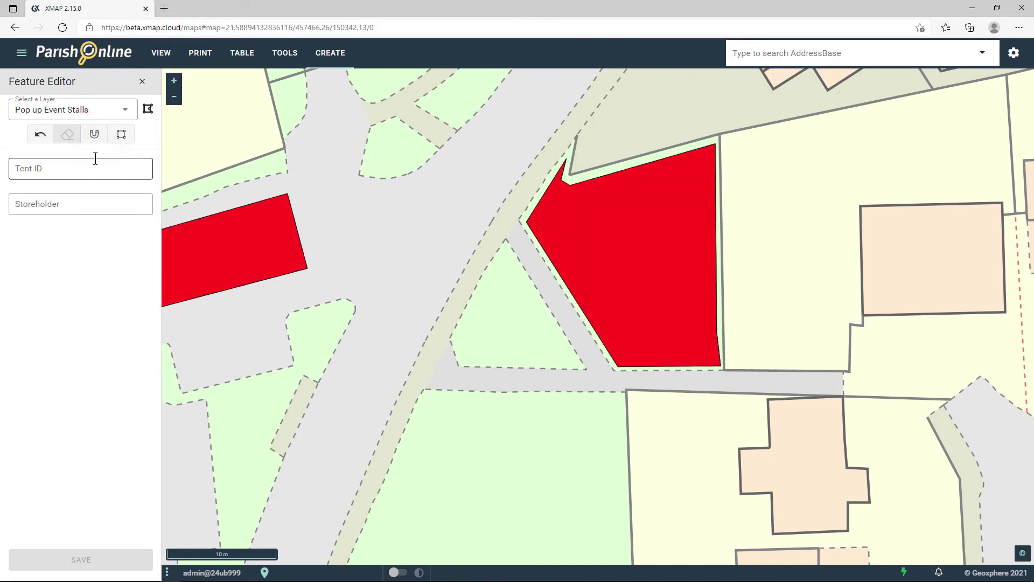
left_click(527, 220)
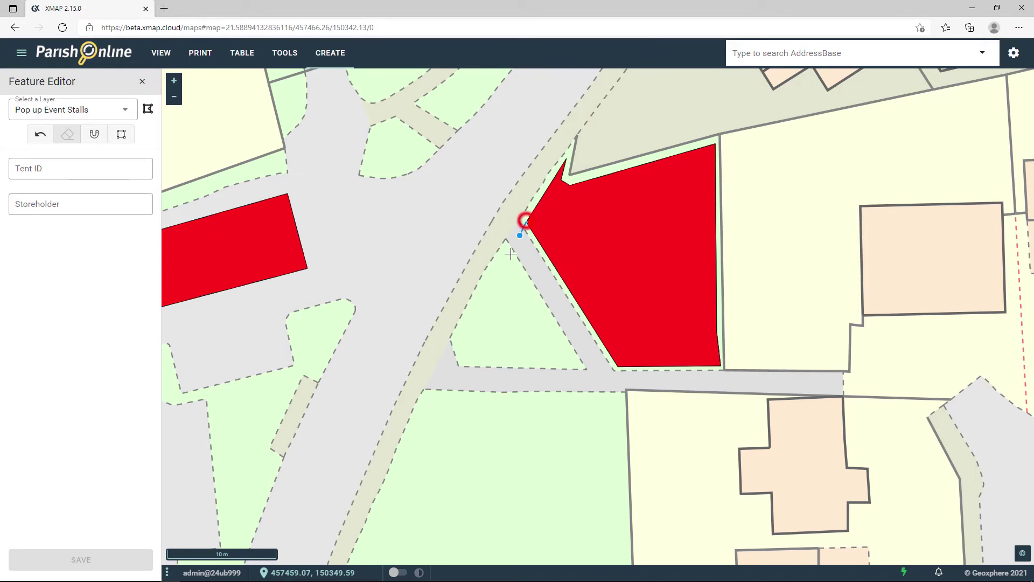
left_click(462, 329)
left_click(467, 357)
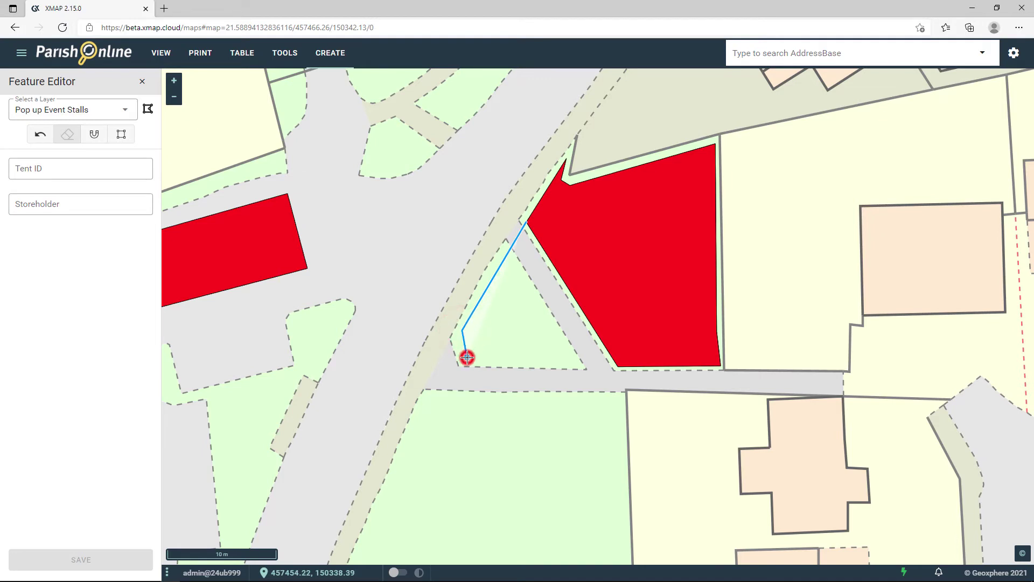
left_click(618, 366)
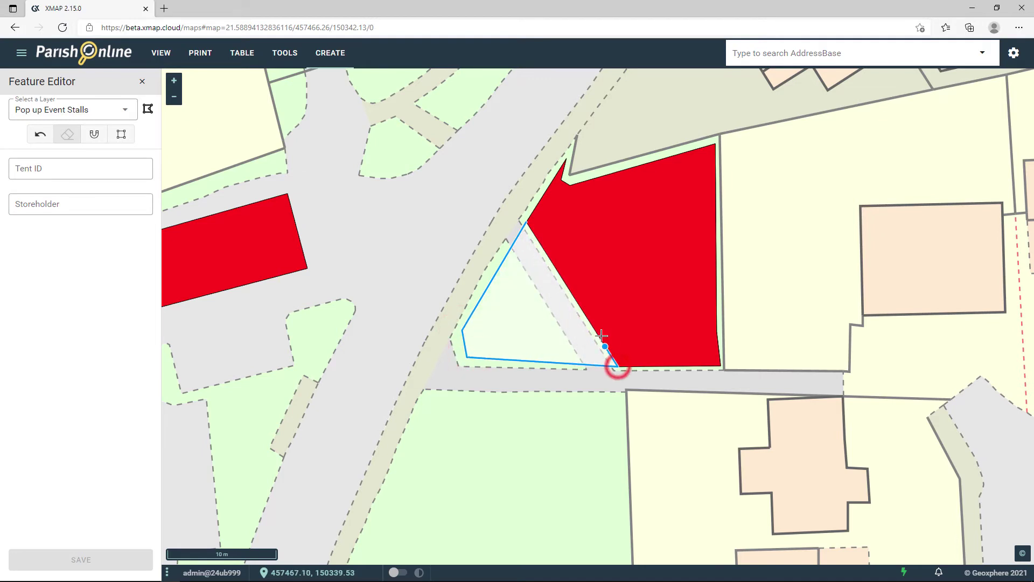
left_click(526, 222)
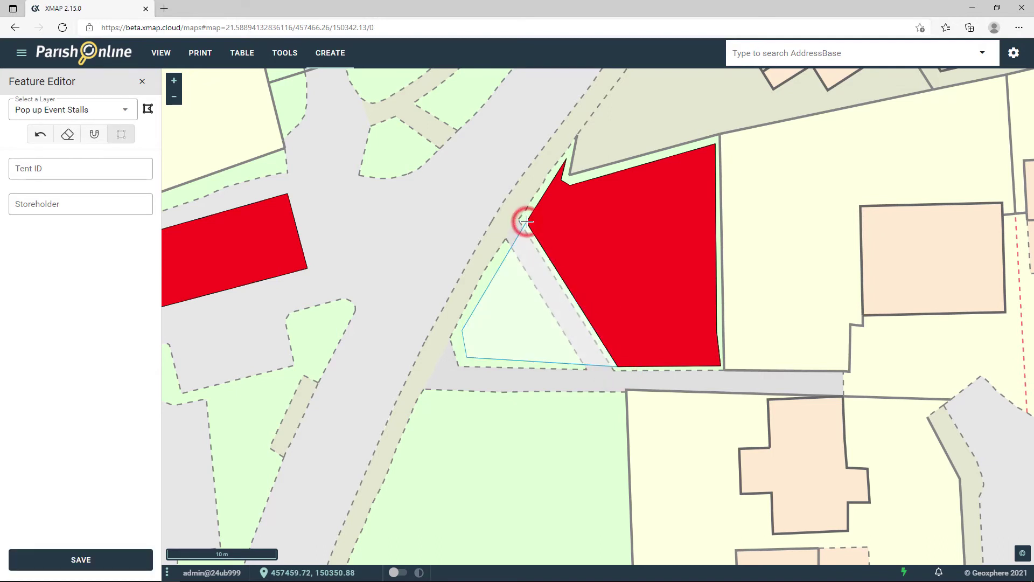
Set the adjoining stall polygon's Tent ID to "C" and save the feature
left_click(50, 169)
type("C")
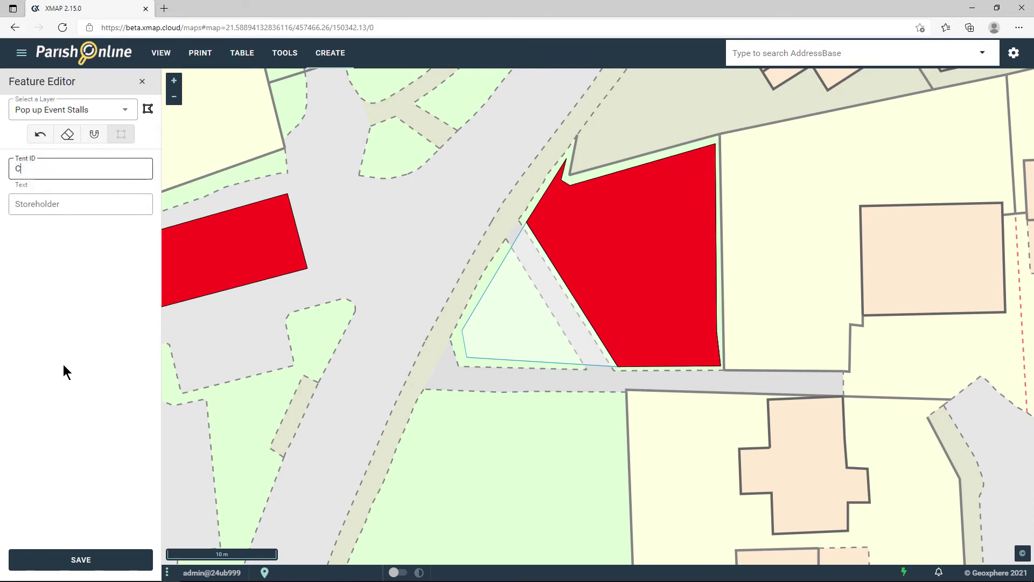
left_click(81, 562)
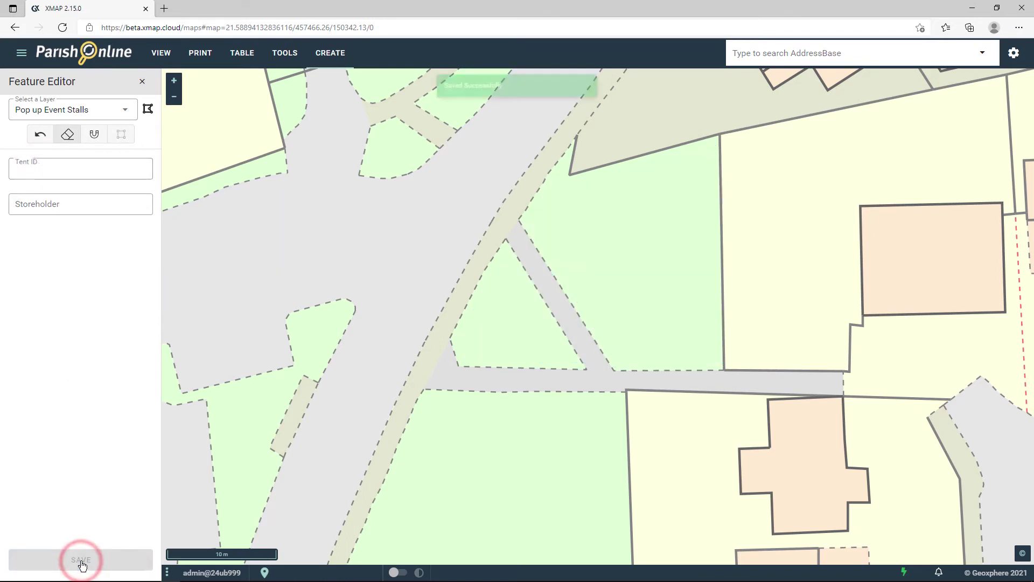
Examine the shared edge between the two adjoining stall polygons for gaps or overlaps
scroll(538, 233, "up", 3)
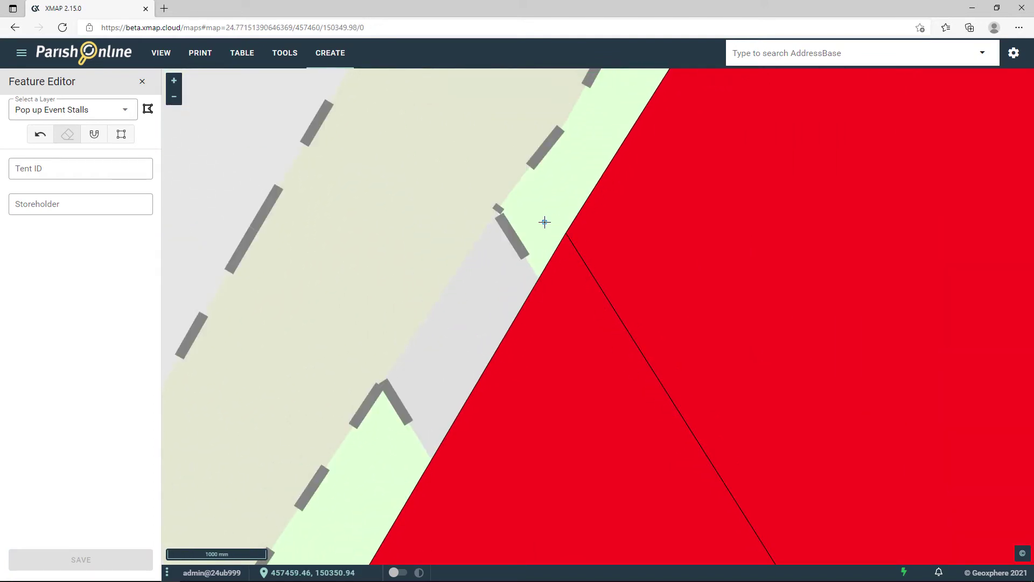
scroll(544, 222, "down", 3)
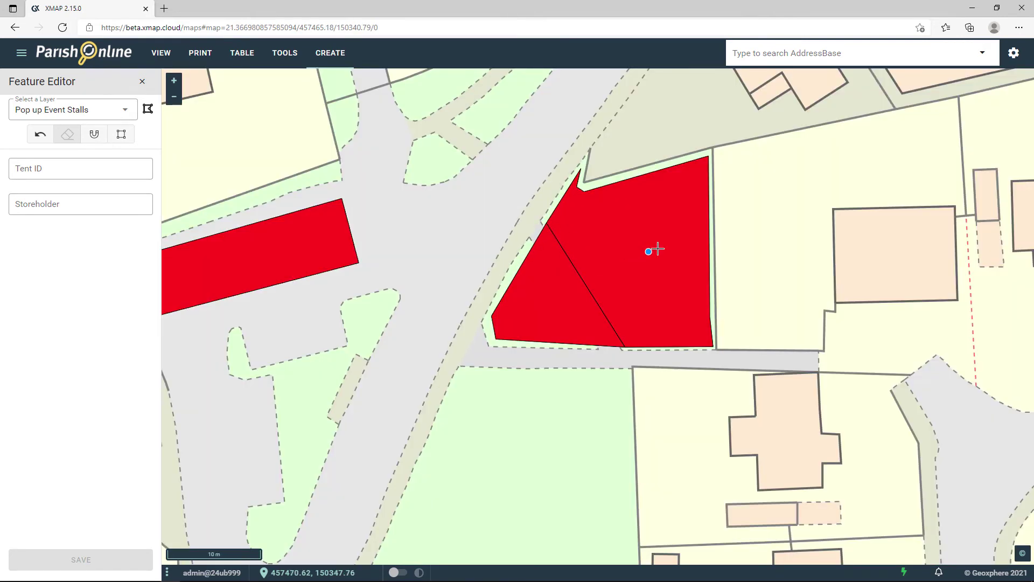
scroll(656, 248, "down", 1)
scroll(677, 235, "down", 1)
scroll(433, 288, "up", 1)
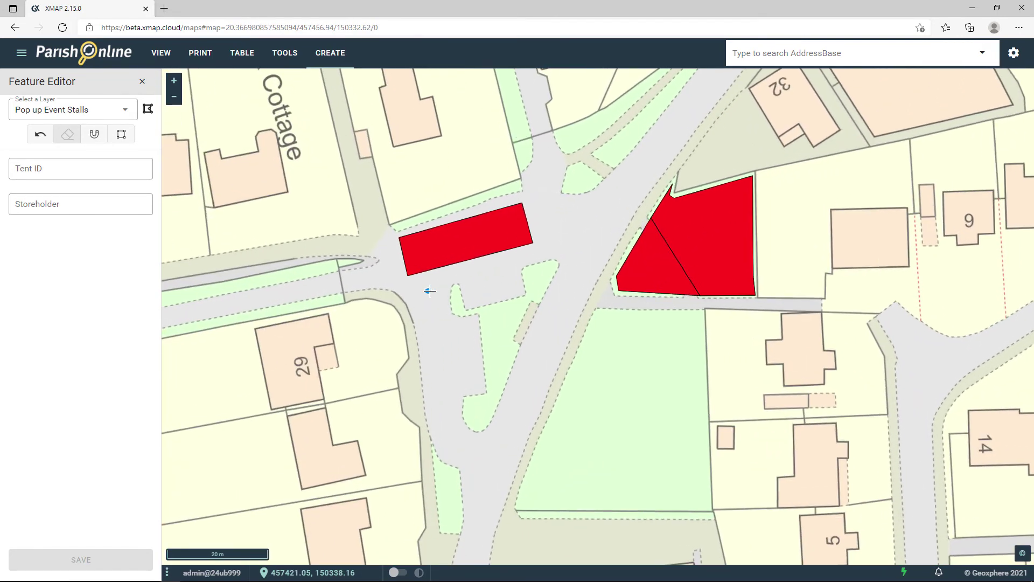
scroll(429, 292, "up", 1)
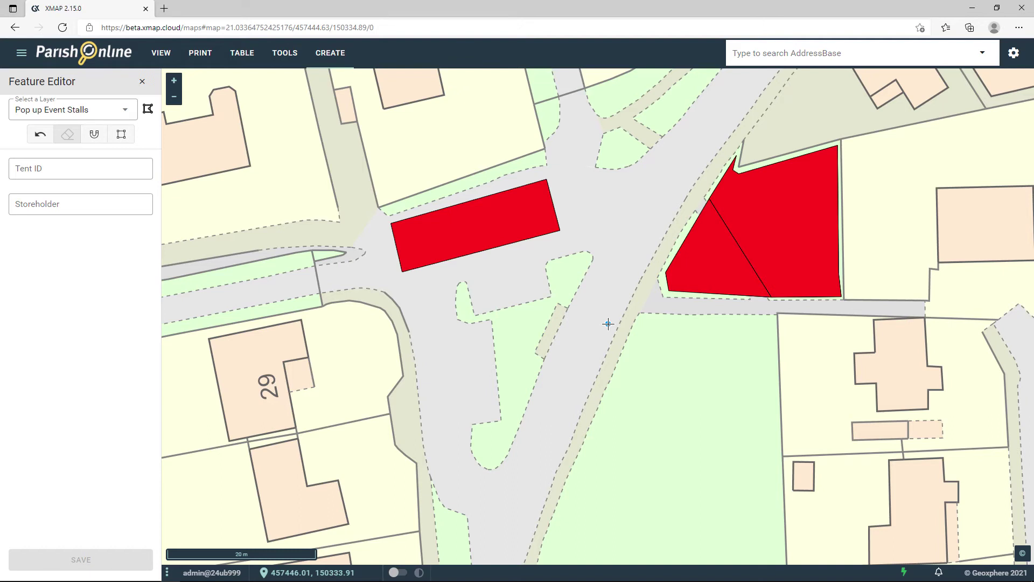
Place a Marquee 3x3 preset rectangle on the open green south of the two adjoining stall polygons
left_click(121, 136)
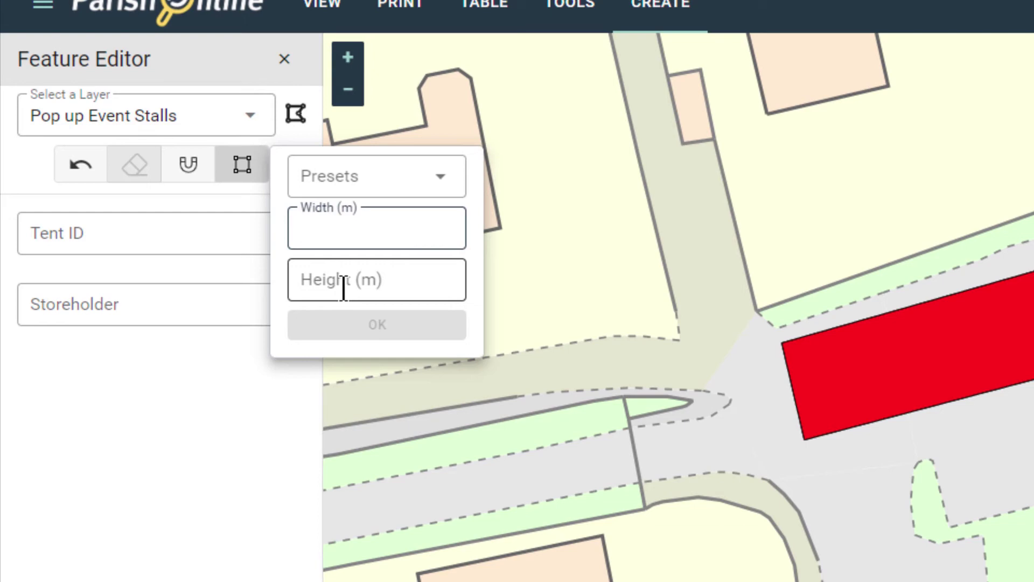
left_click(379, 183)
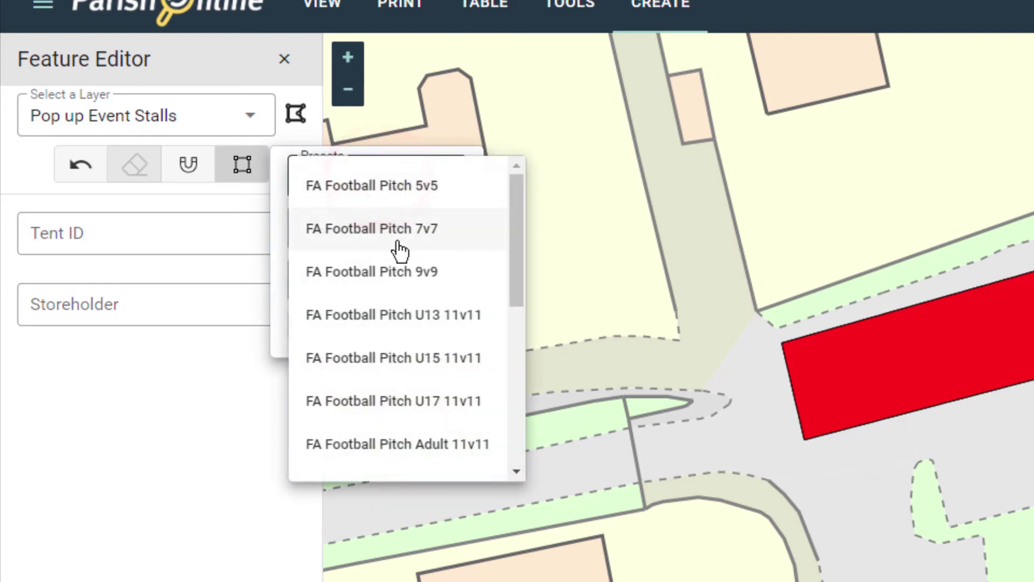
scroll(453, 229, "down", 6)
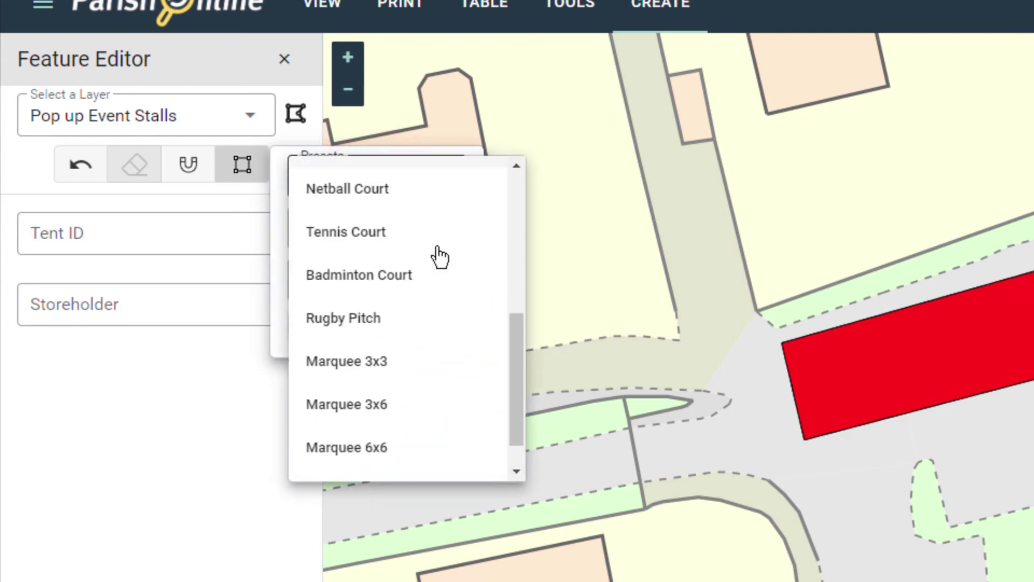
scroll(439, 260, "down", 1)
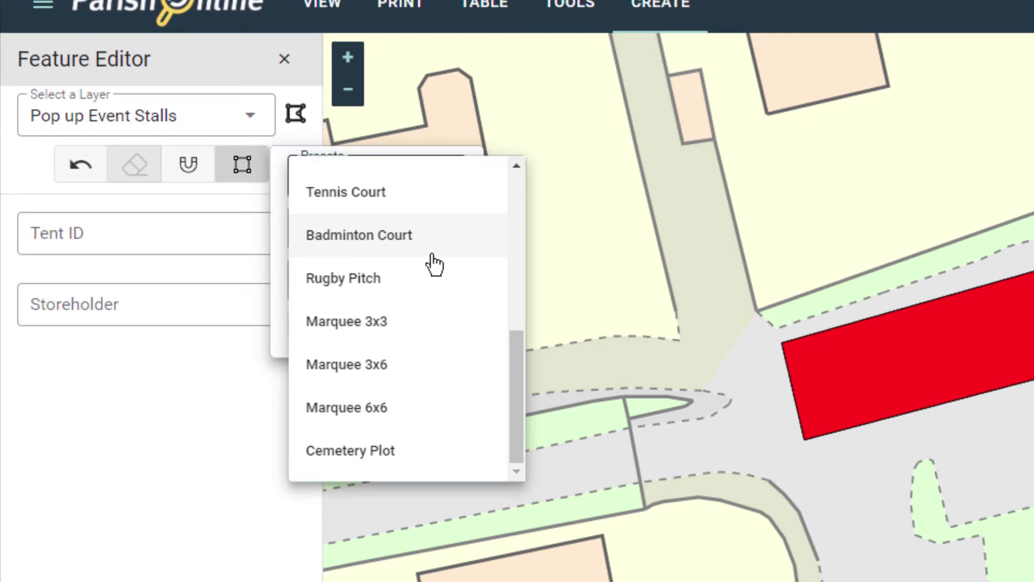
left_click(386, 324)
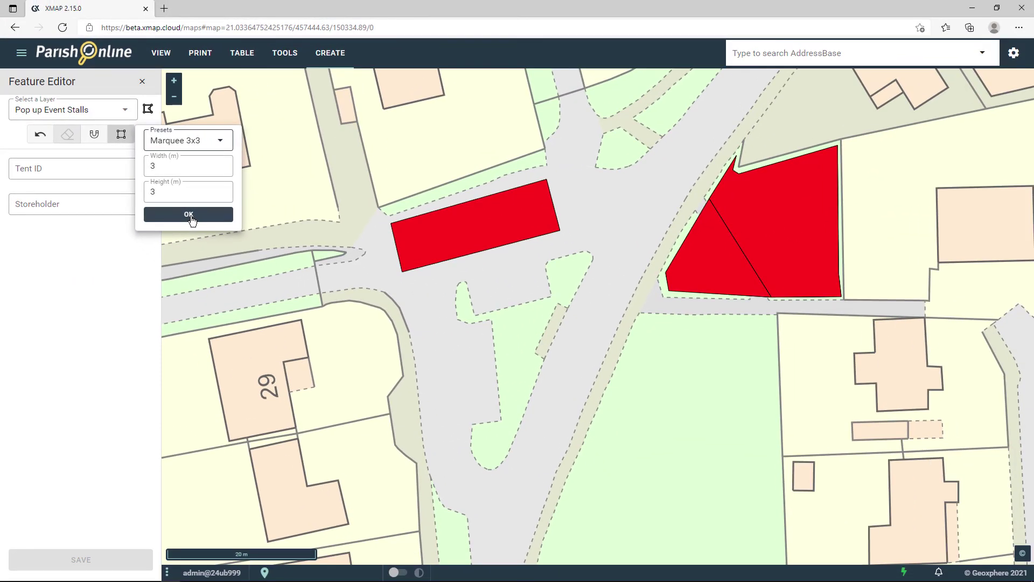
left_click(190, 216)
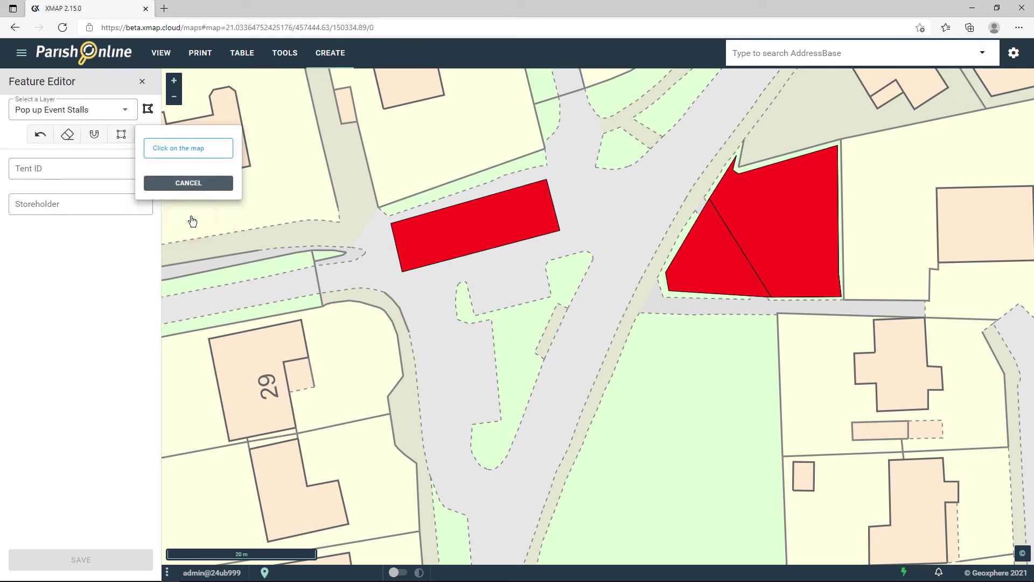
left_click(671, 351)
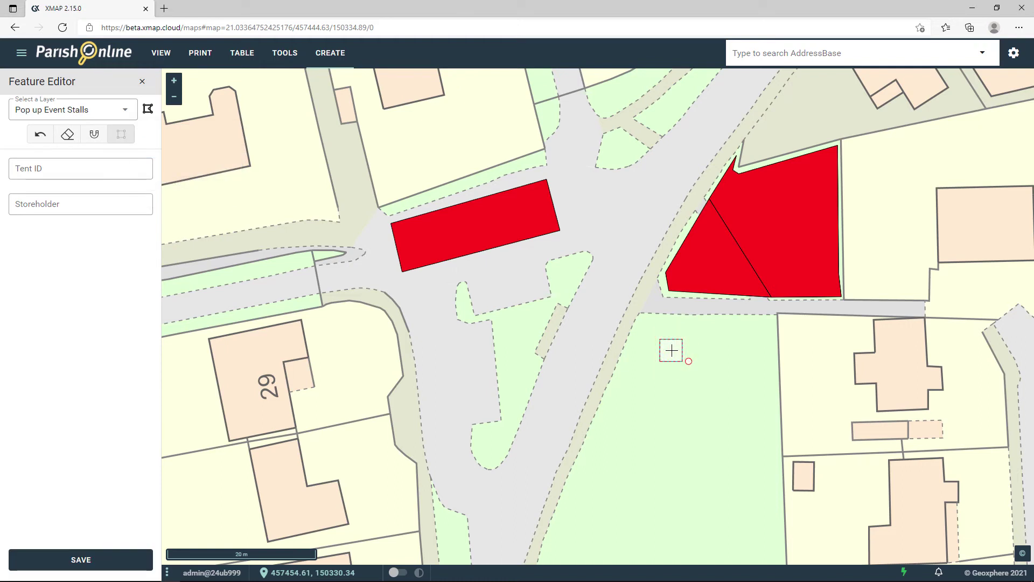
Move the marquee into the green's northwest corner and rotate it to line up with the roadside path
scroll(673, 352, "up", 2)
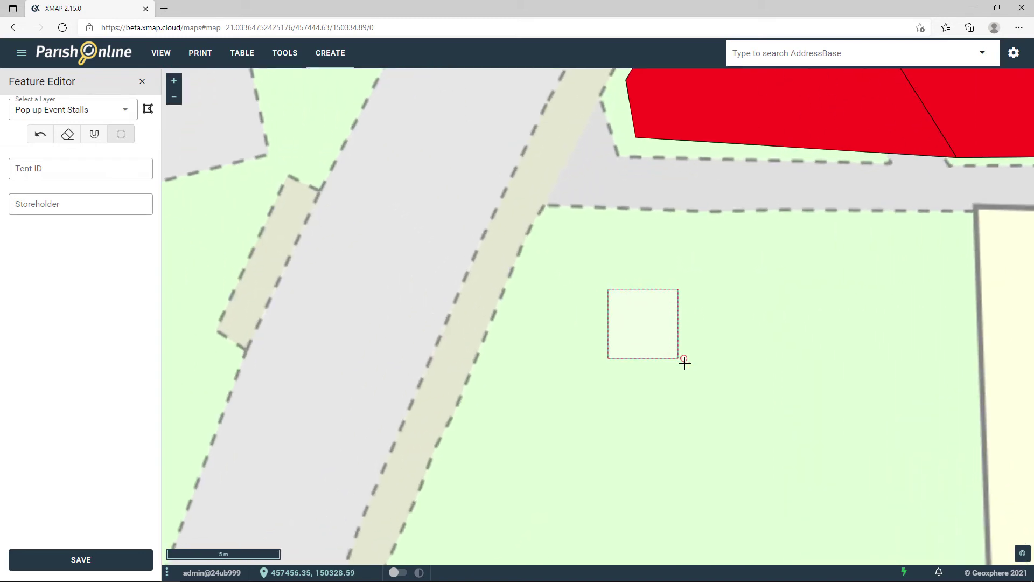
left_click_drag(644, 321, 577, 254)
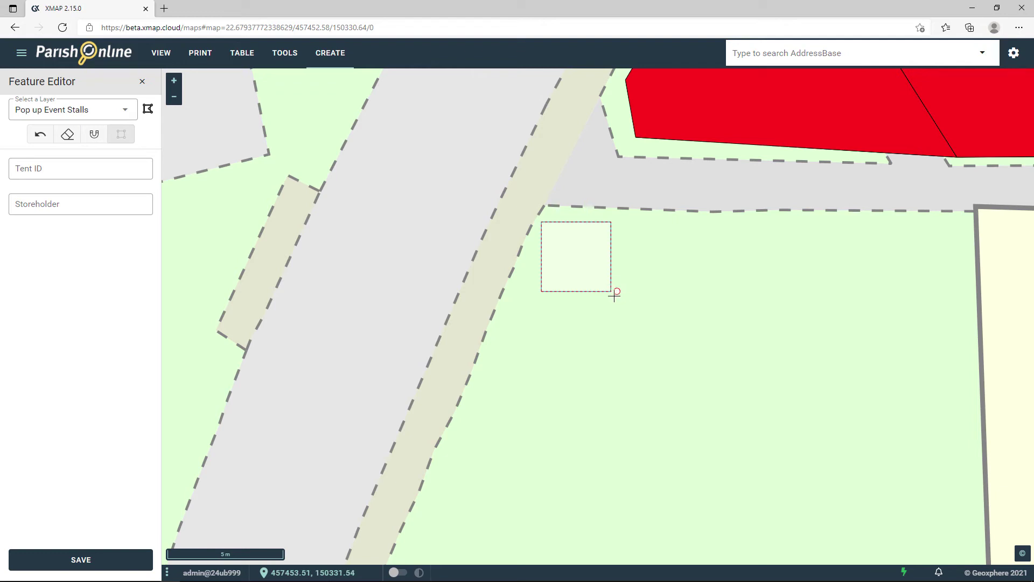
left_click_drag(618, 290, 597, 308)
left_click_drag(602, 256, 592, 267)
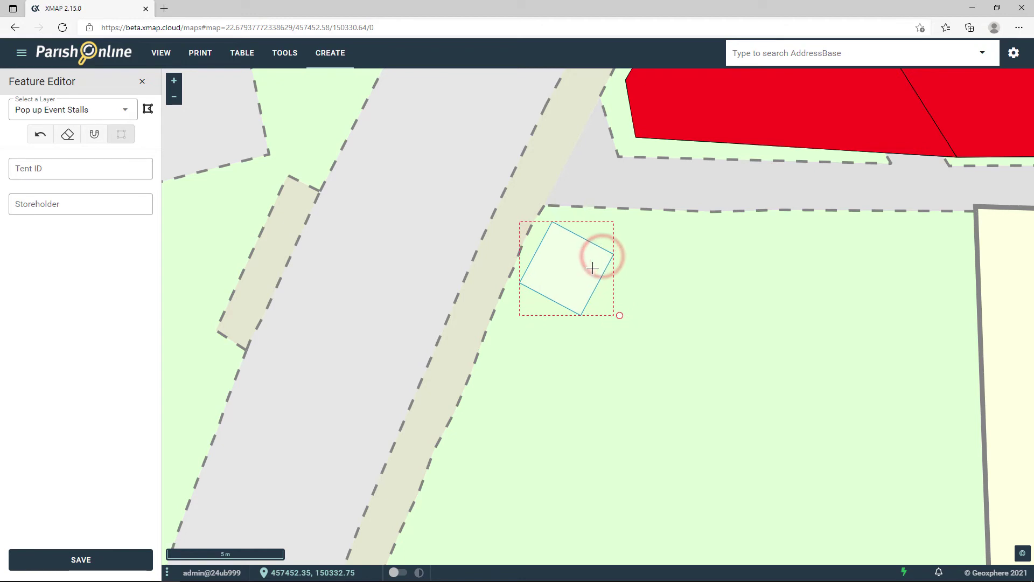
left_click_drag(619, 317, 618, 314)
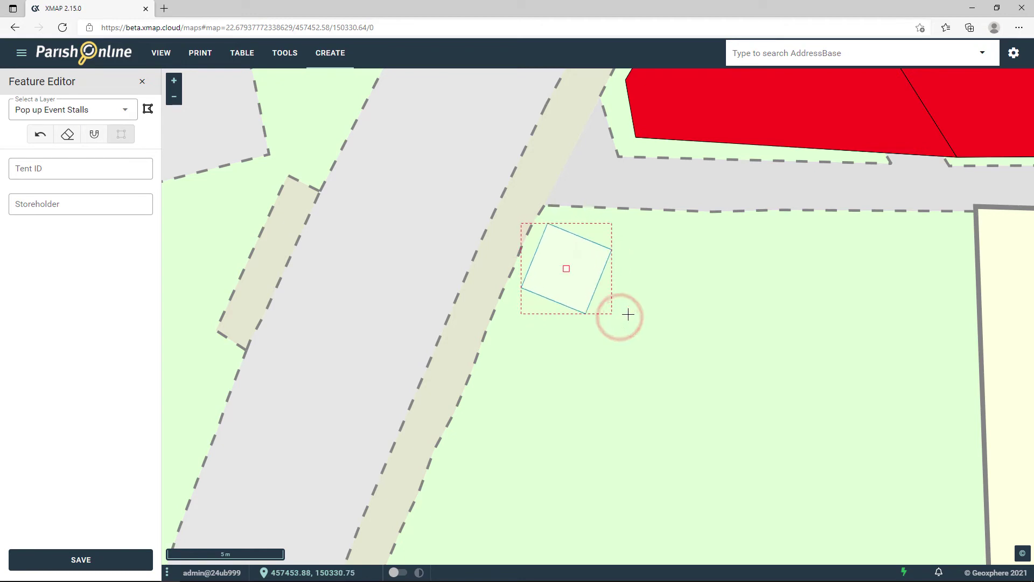
Set the marquee's Tent ID to "D" and save the feature
left_click(66, 166)
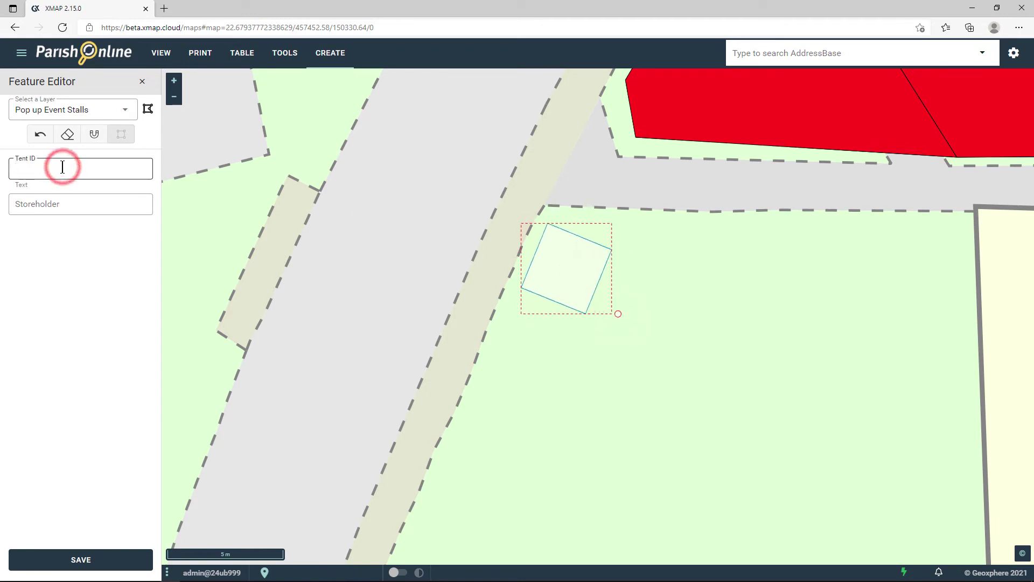
type("D")
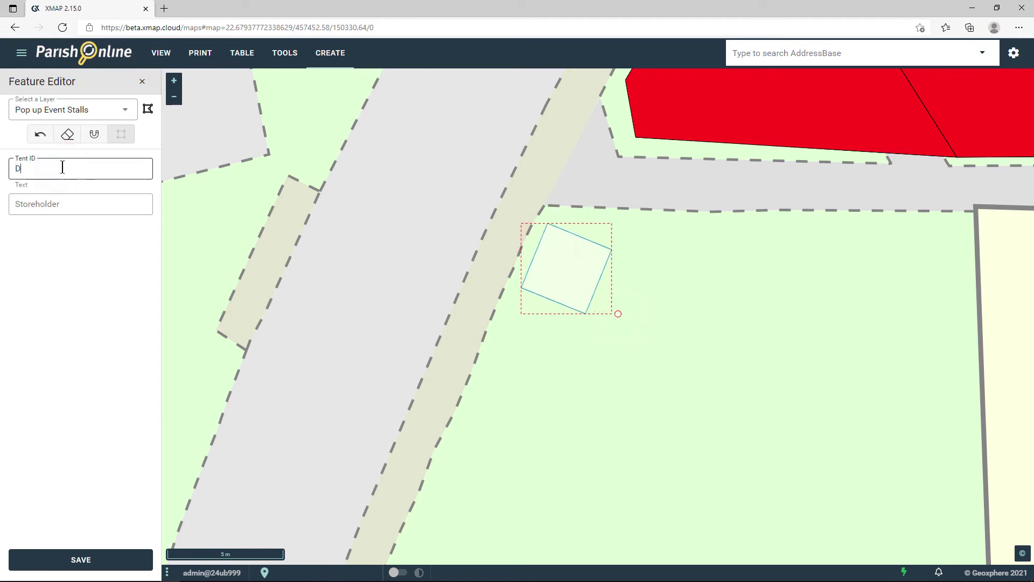
left_click(88, 561)
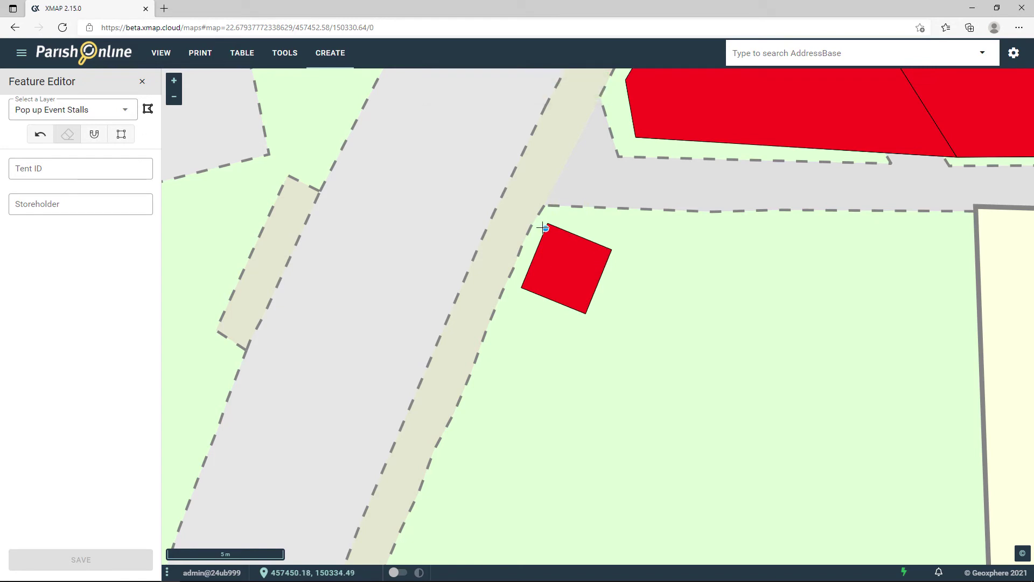
Place another Marquee 3x3 rectangle just southwest of tent D, rotated and shifted to run parallel to the path
left_click(121, 134)
left_click(178, 140)
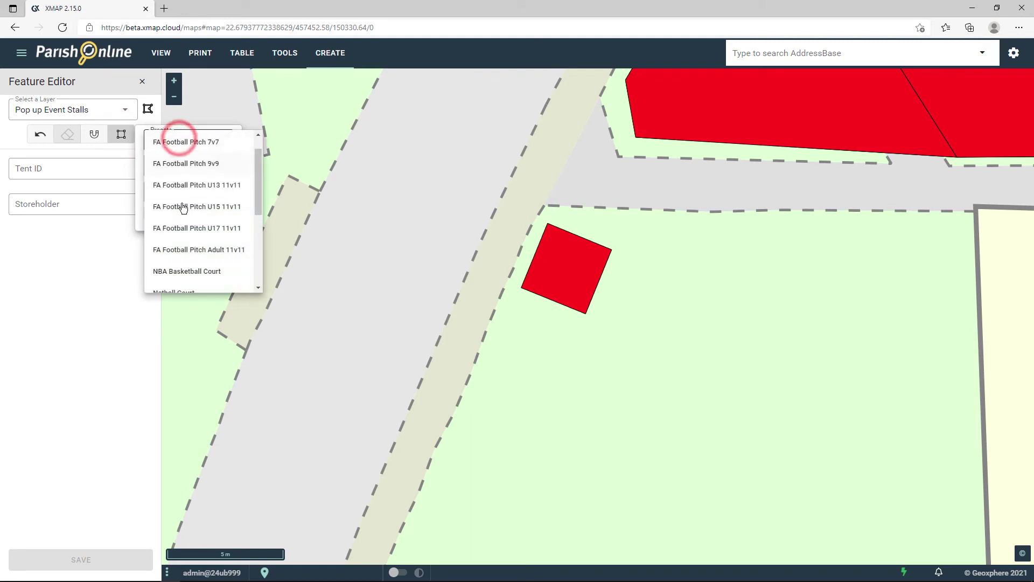
scroll(184, 215, "down", 3)
left_click(187, 214)
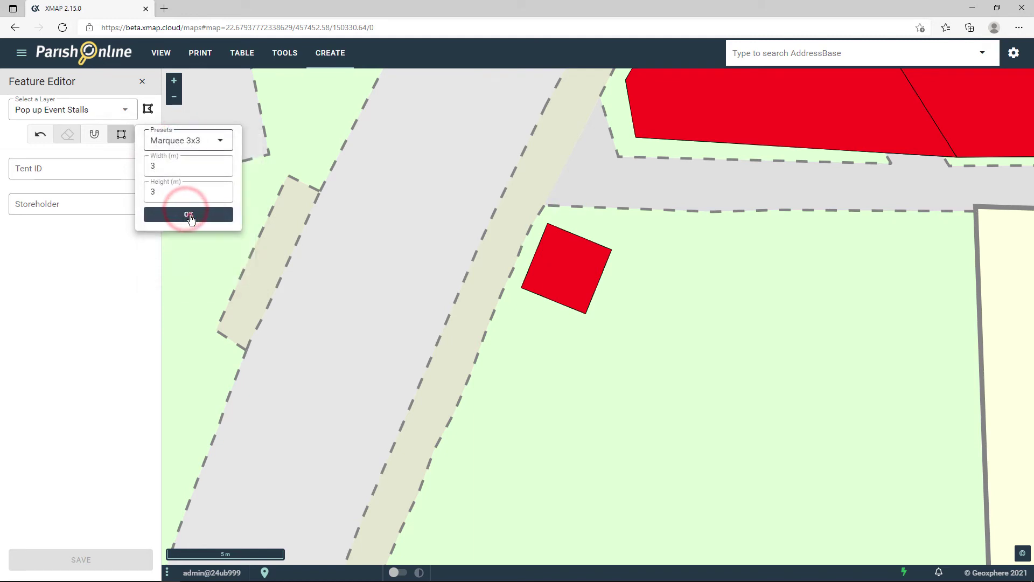
left_click(189, 213)
left_click(522, 354)
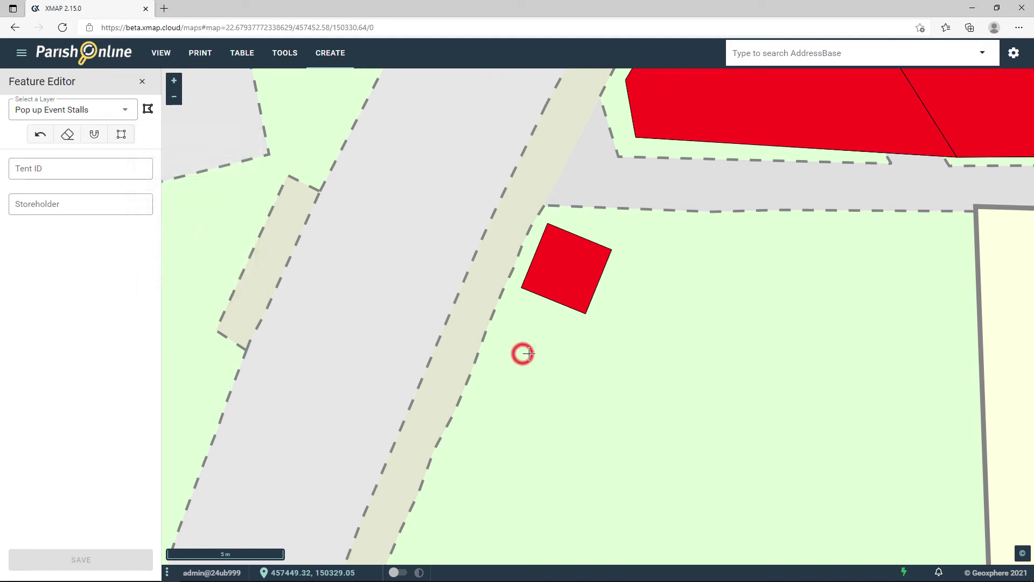
mouse_move(562, 388)
left_mouse_down()
mouse_move(544, 409)
mouse_move(544, 393)
left_mouse_up()
left_click_drag(523, 353, 535, 340)
Set the second marquee's Tent ID to "E" and save the feature
left_click(33, 170)
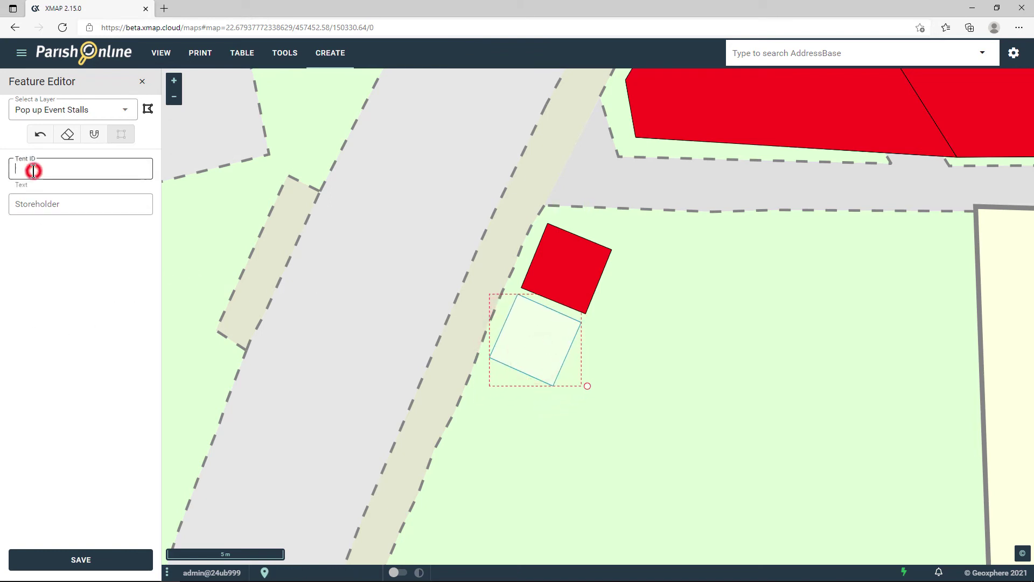
type("E")
left_click(93, 567)
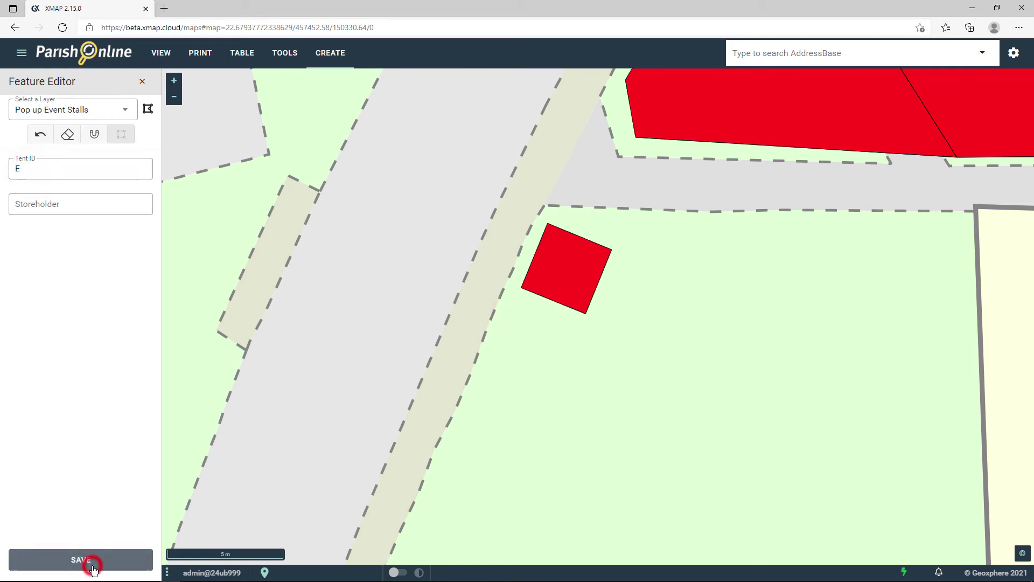
Place a third Marquee 3x3 rectangle just southwest of tent E, rotated and positioned to continue the row along the path
left_click(121, 138)
left_click(188, 140)
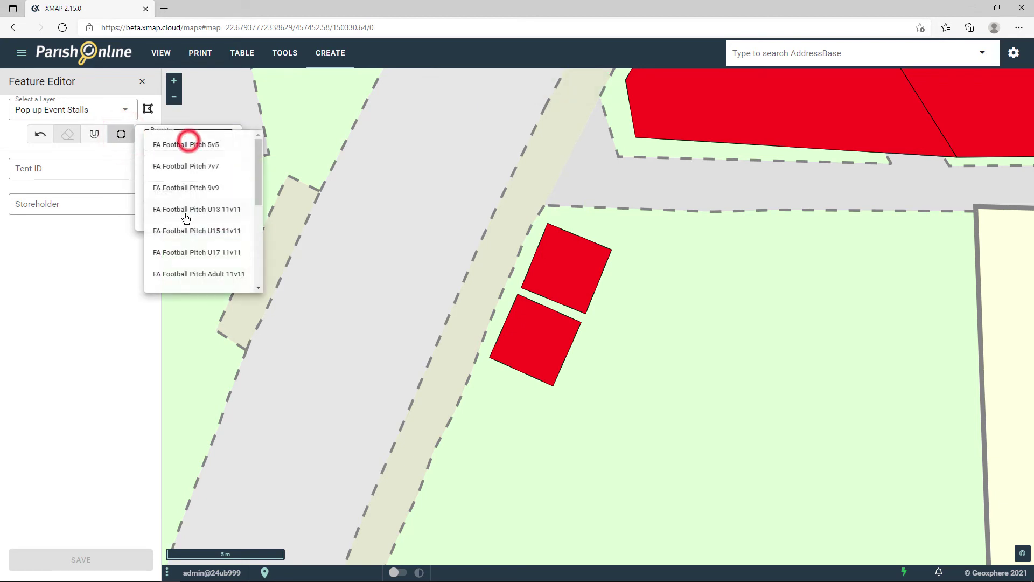
scroll(186, 217, "down", 3)
left_click(196, 213)
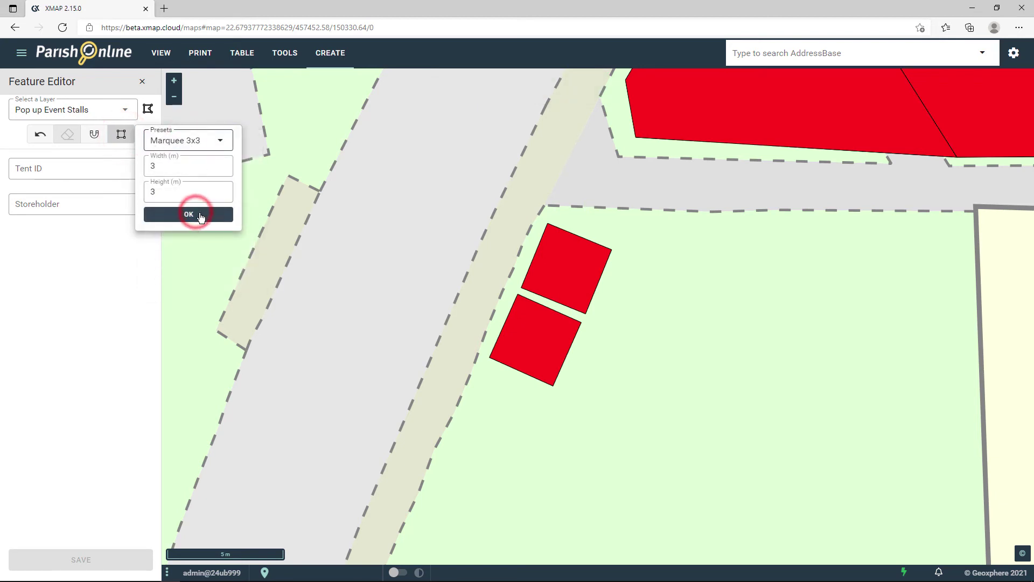
left_click(199, 215)
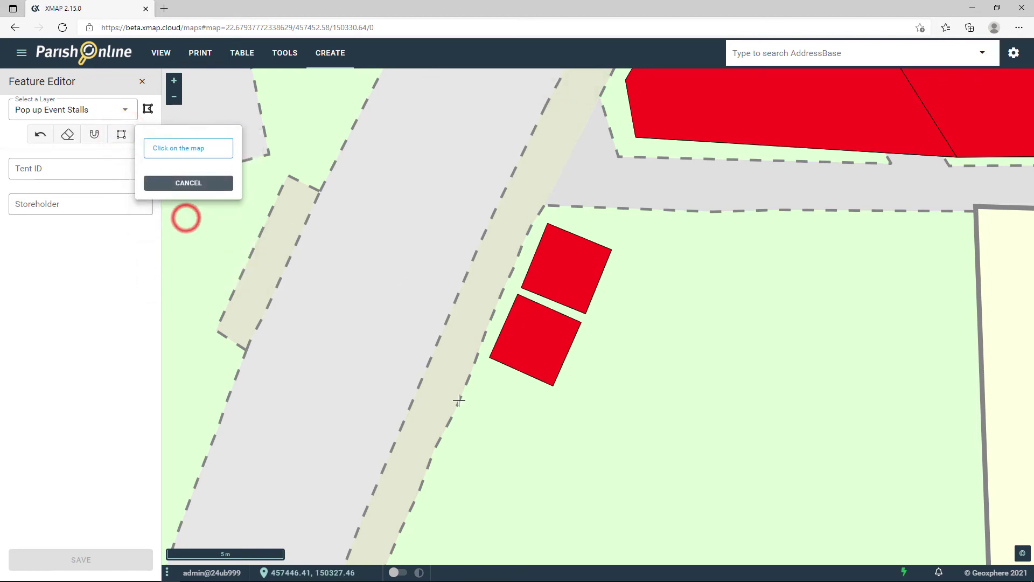
left_click(497, 418)
left_click_drag(538, 451, 558, 461)
left_click(510, 427)
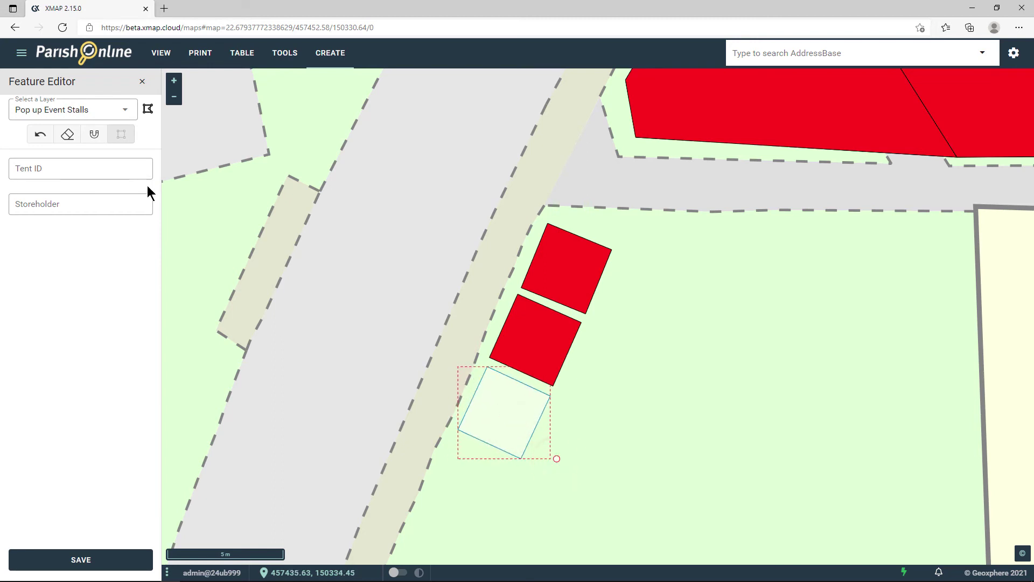
Set the third marquee's Tent ID to "F" and save the feature
left_click(48, 168)
type("F")
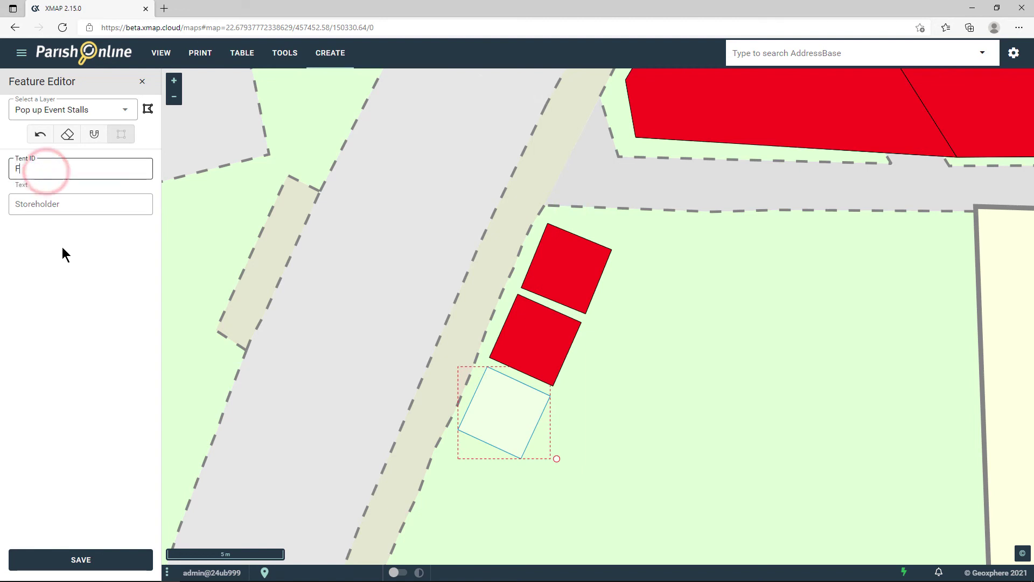
left_click(84, 559)
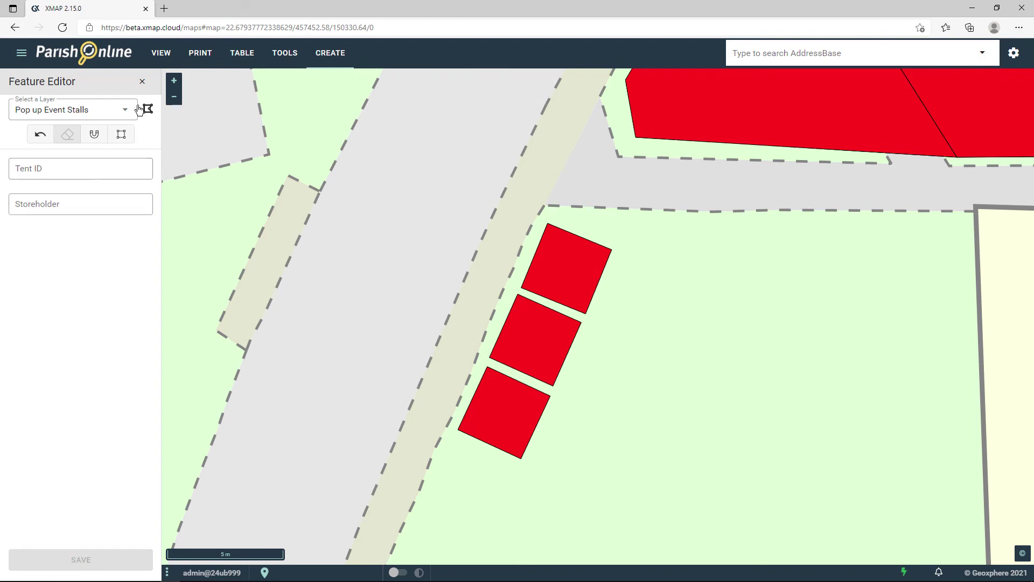
Close the feature editor and display the Poppy Locations layer together with the routes and stalls across the parish
left_click(142, 81)
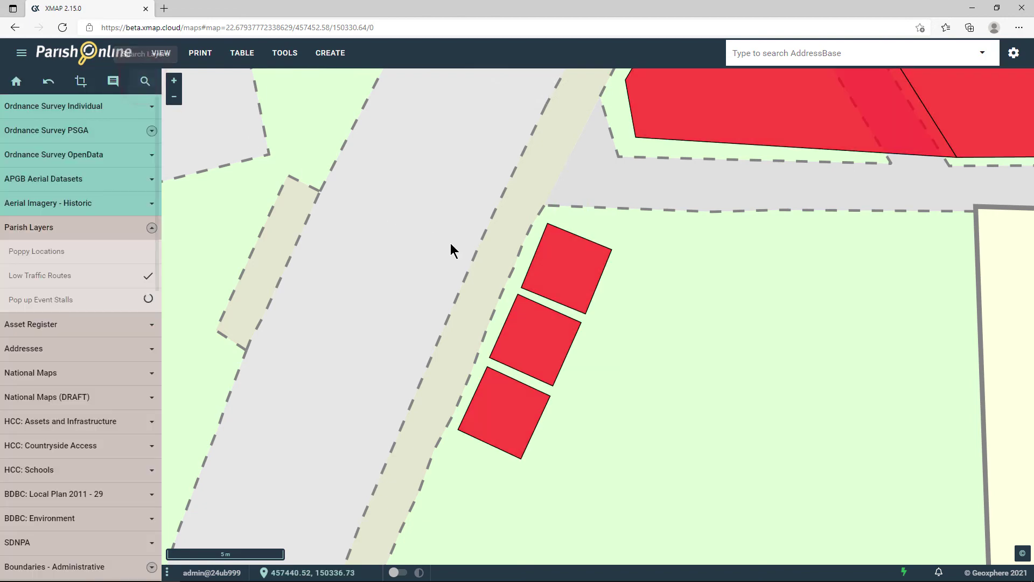
scroll(533, 288, "down", 3)
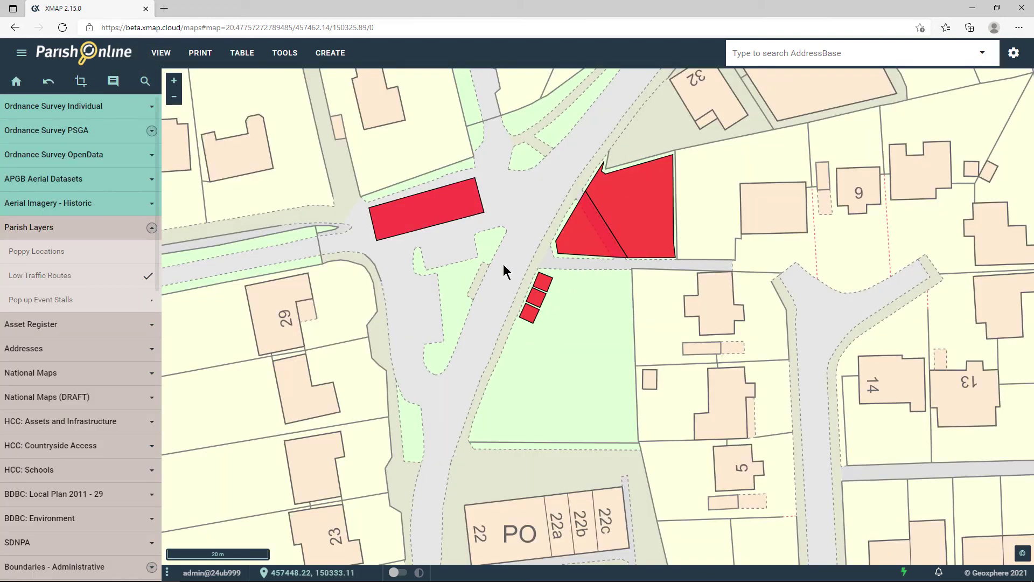
scroll(538, 377, "down", 3)
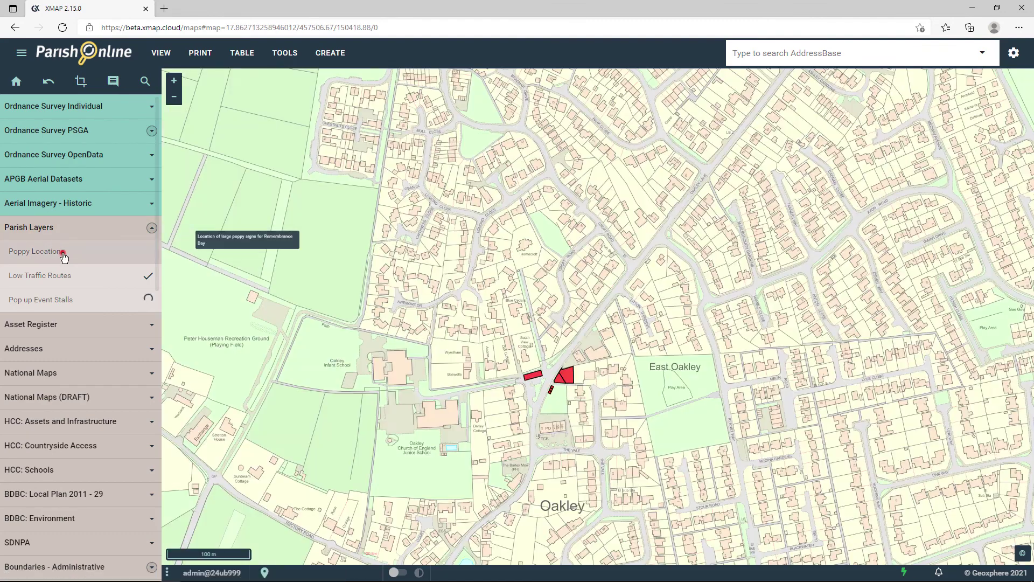
left_click(62, 252)
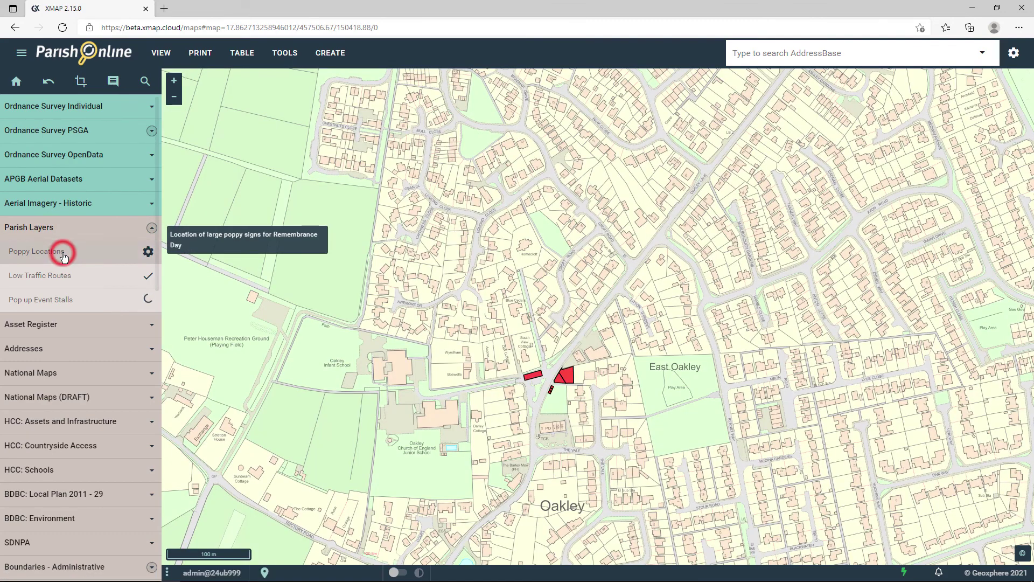
scroll(536, 380, "down", 2)
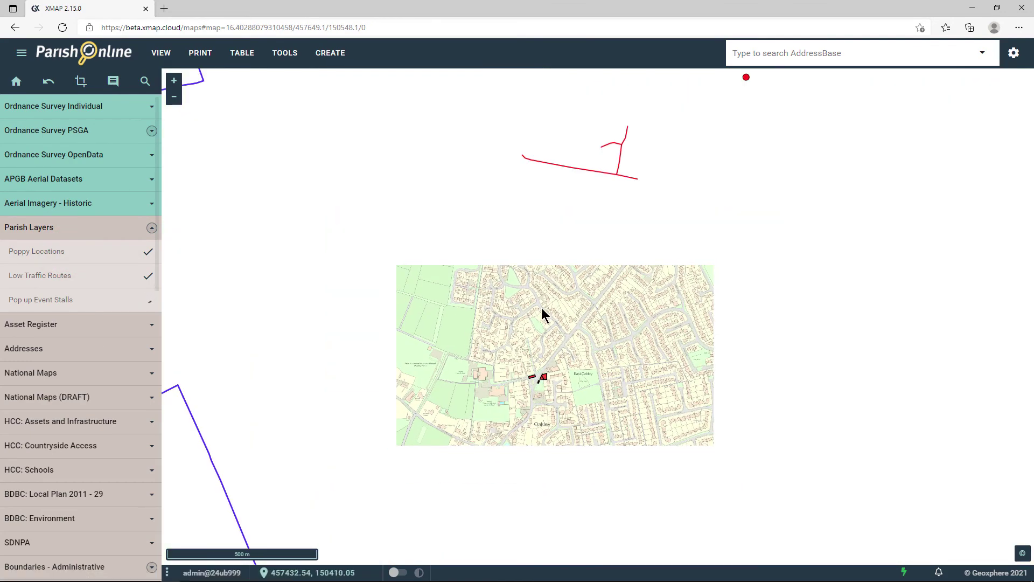
left_click_drag(554, 332, 545, 359)
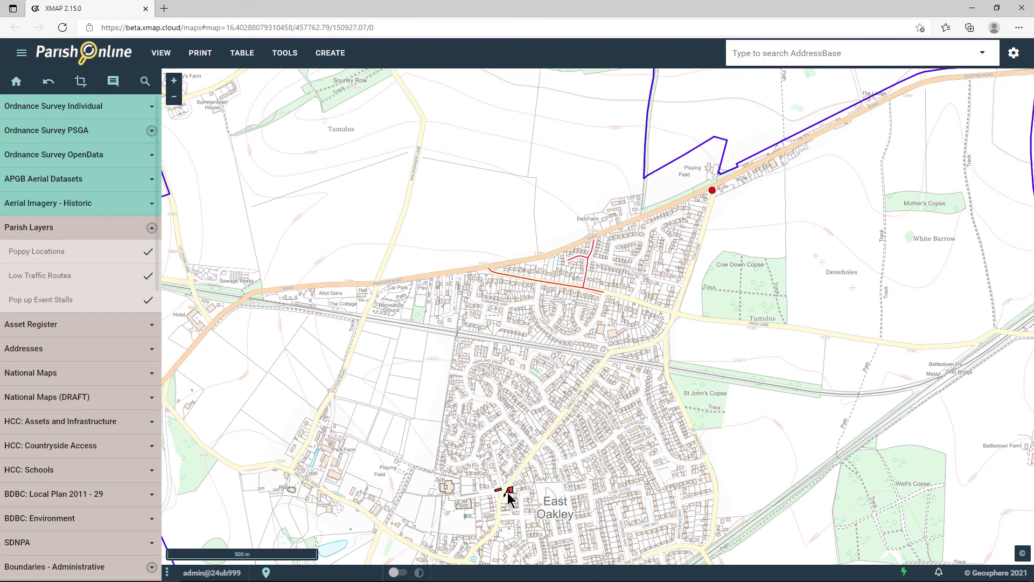
Open the short western branch of Tollgate Close on the Low Traffic Routes layer for editing
scroll(581, 239, "up", 5)
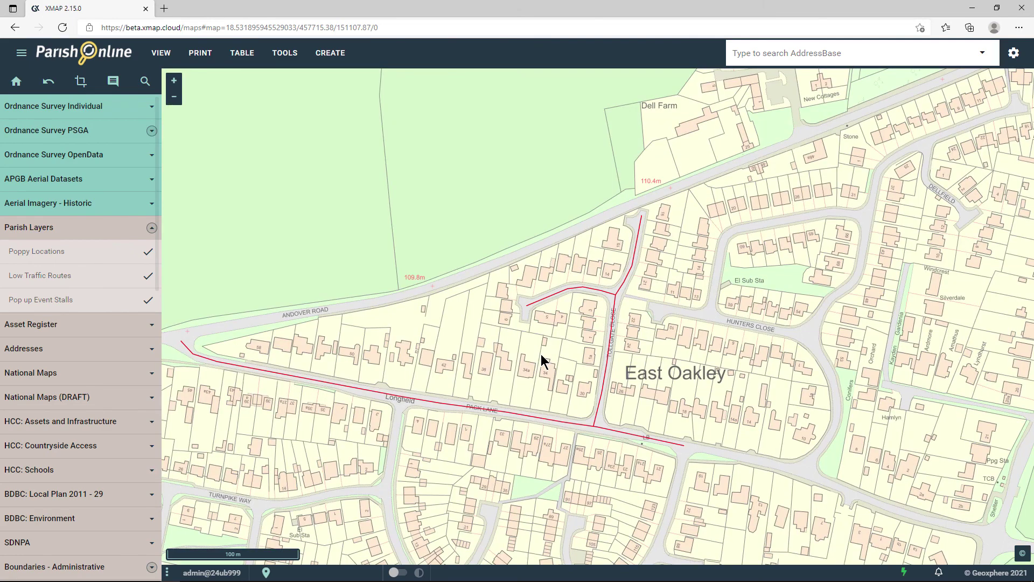
left_click_drag(541, 356, 601, 362)
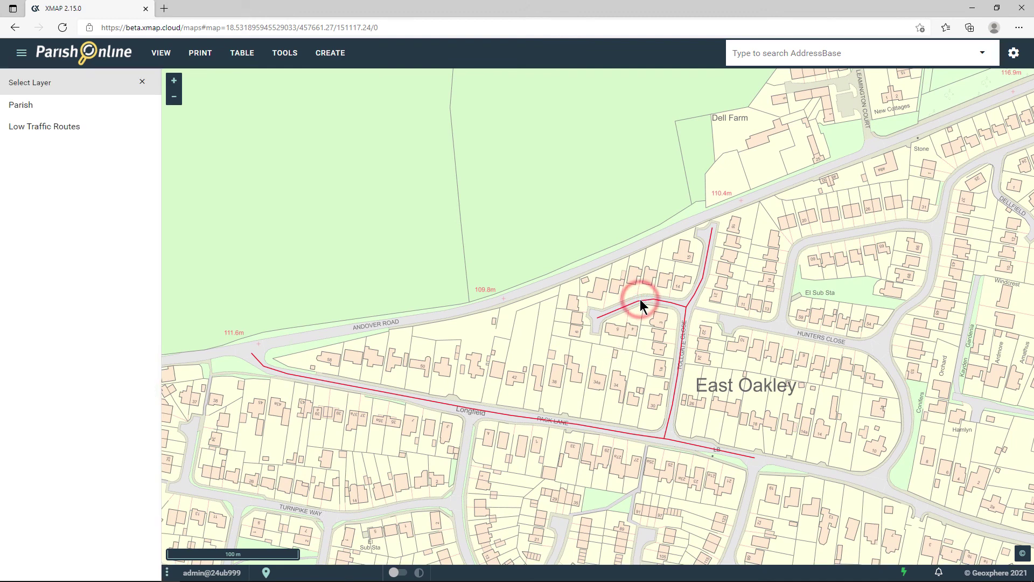
left_click(56, 127)
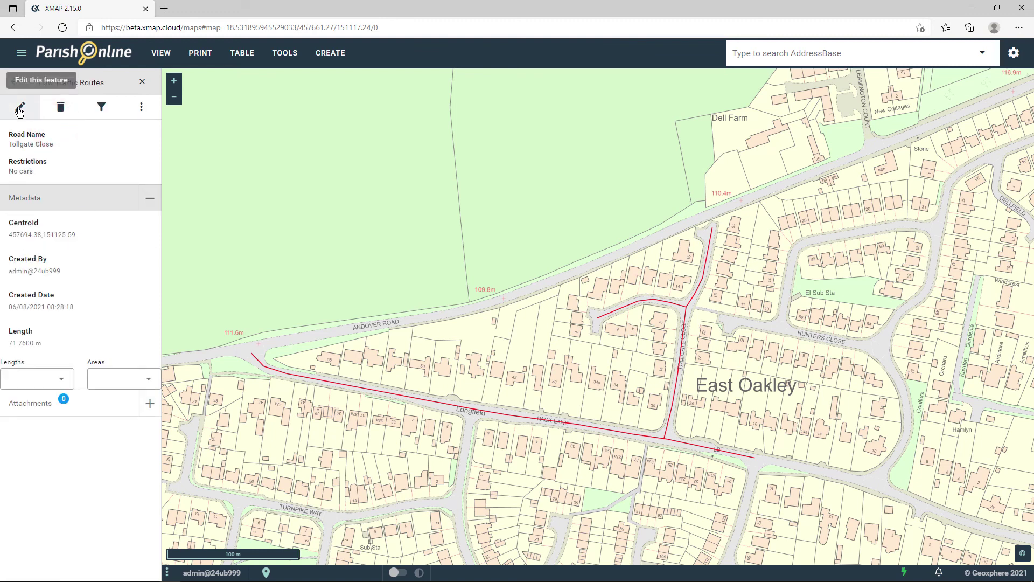
left_click(19, 108)
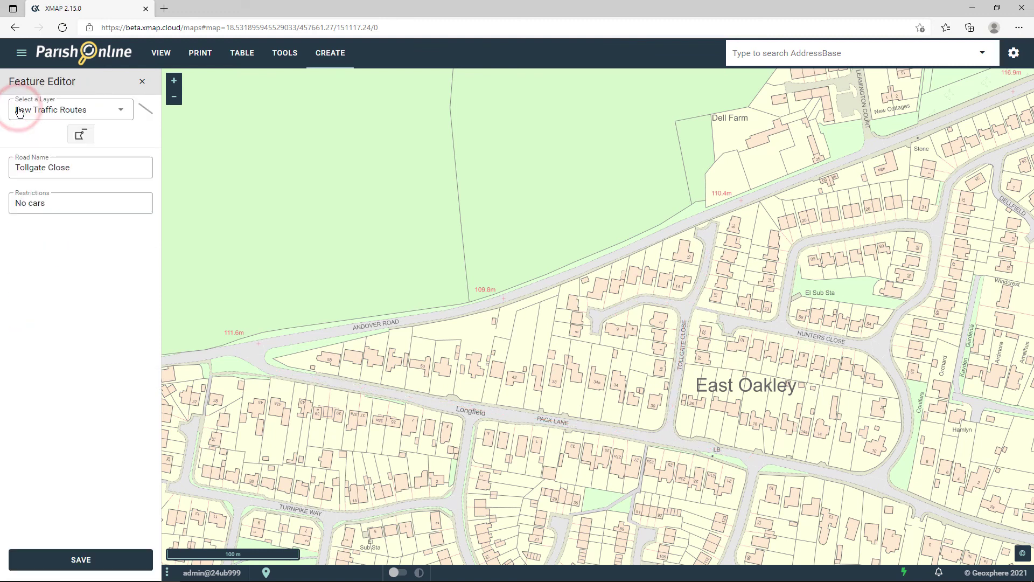
Extend the western Tollgate Close branch south into the turning head, reshape its vertices along the road centre, and save the route
left_click(88, 136)
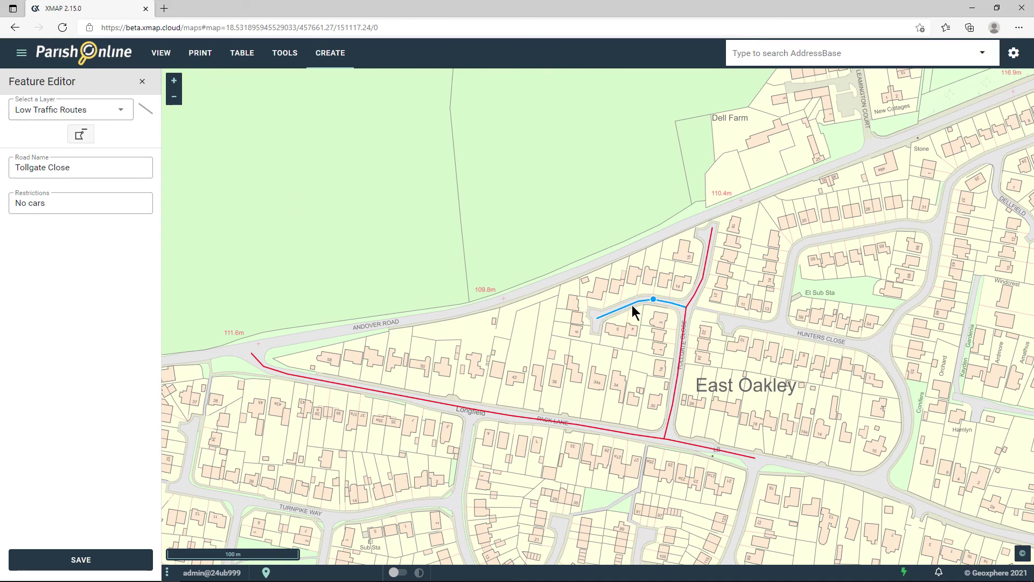
scroll(654, 302, "up", 5)
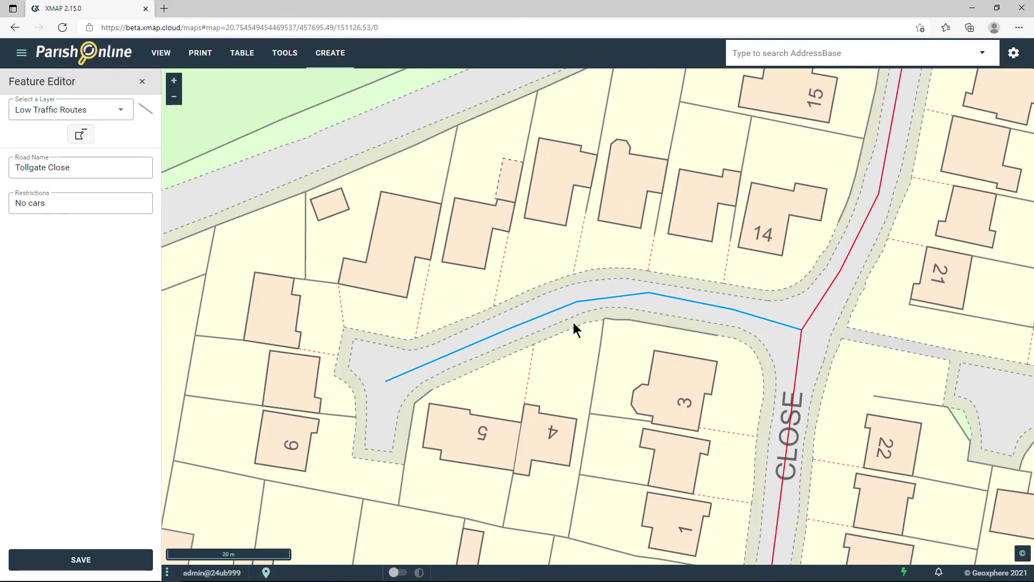
left_click_drag(385, 396, 378, 440)
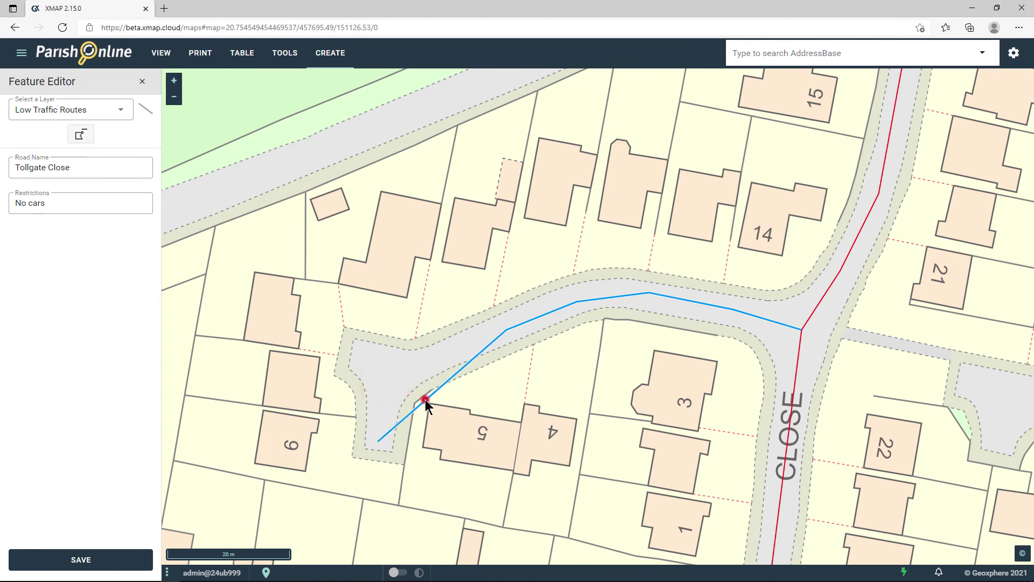
left_click_drag(425, 399, 388, 376)
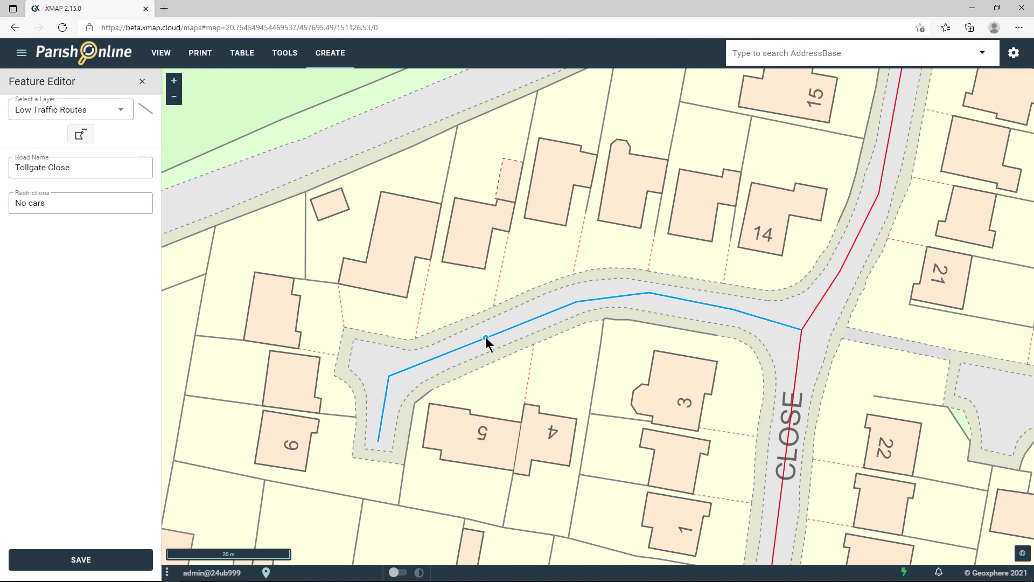
left_click_drag(486, 339, 519, 322)
left_click(75, 561)
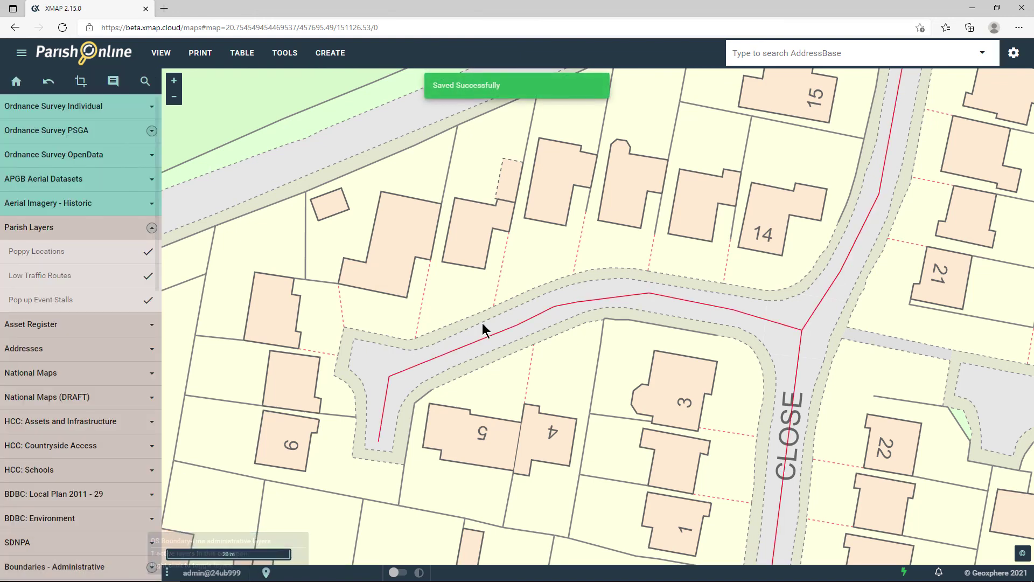
Open the larger eastern stall polygon, Tent ID B, on the Pop up Event Stalls layer for editing
scroll(519, 311, "down", 1)
scroll(519, 256, "down", 5)
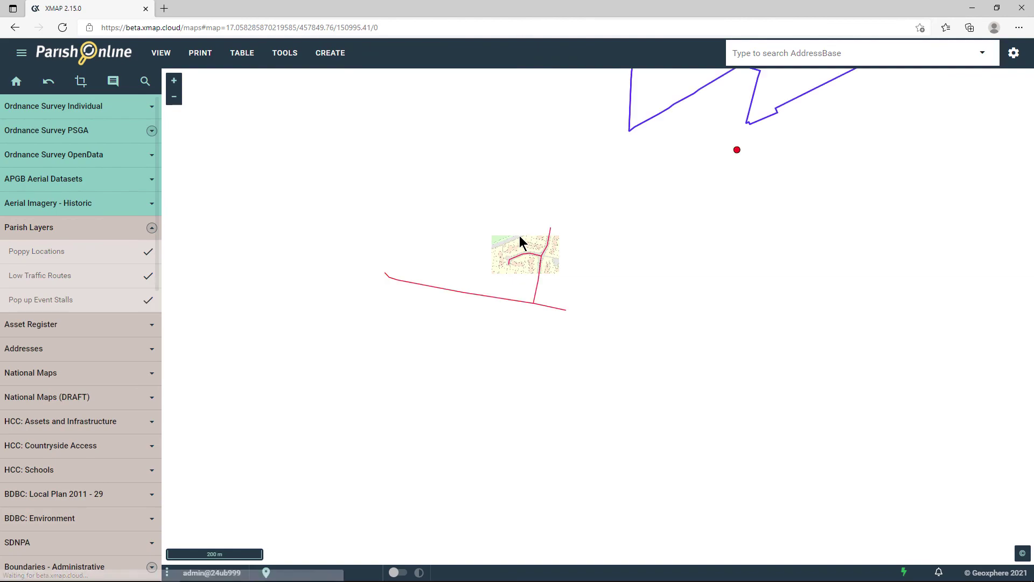
scroll(484, 344, "up", 4)
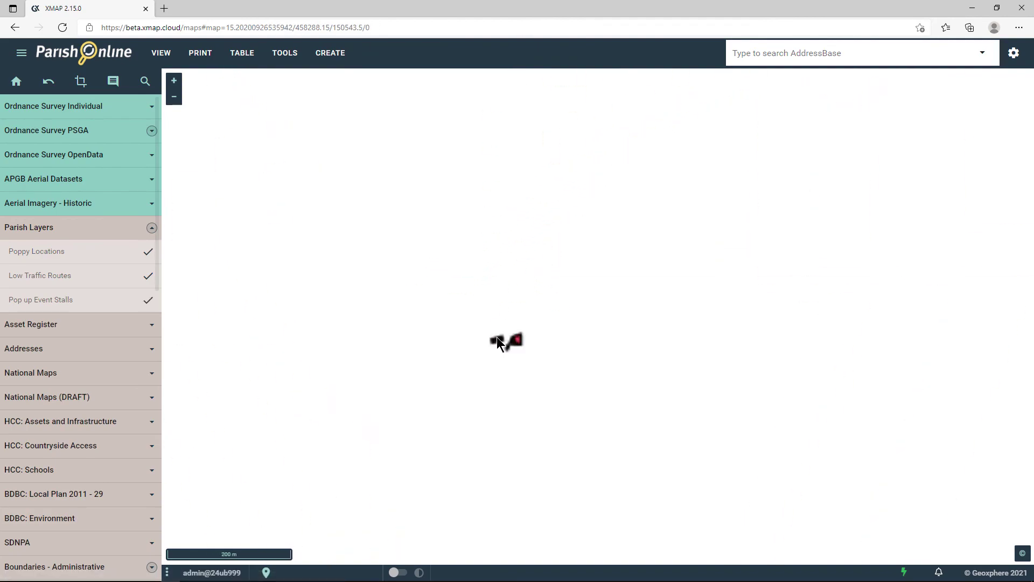
scroll(569, 337, "up", 3)
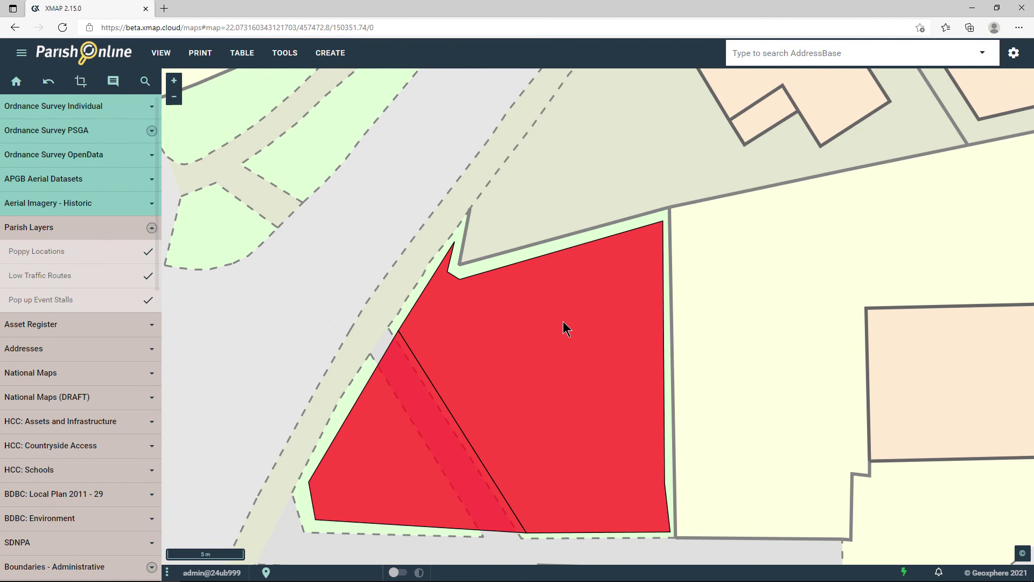
left_click(564, 320)
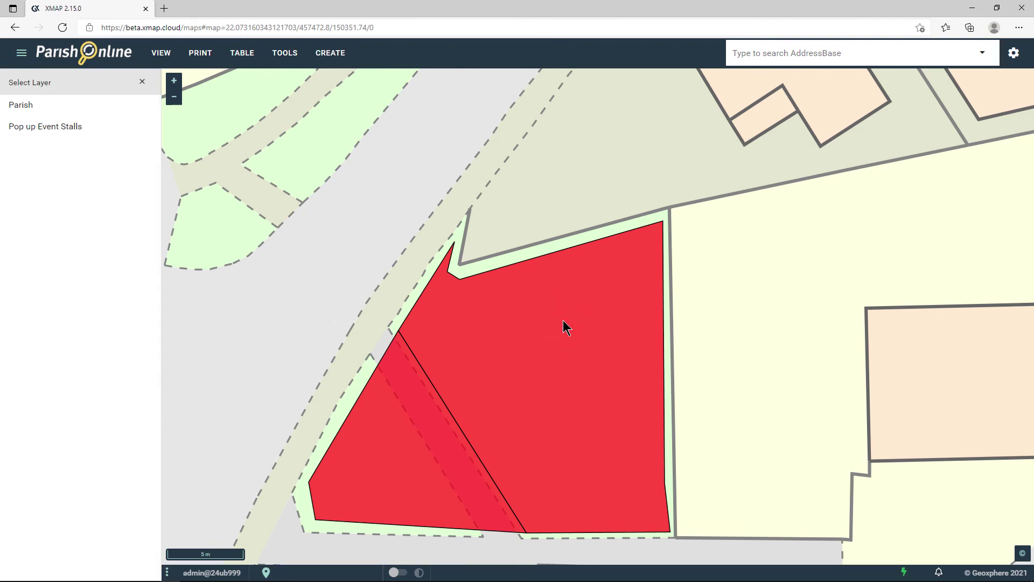
left_click(56, 129)
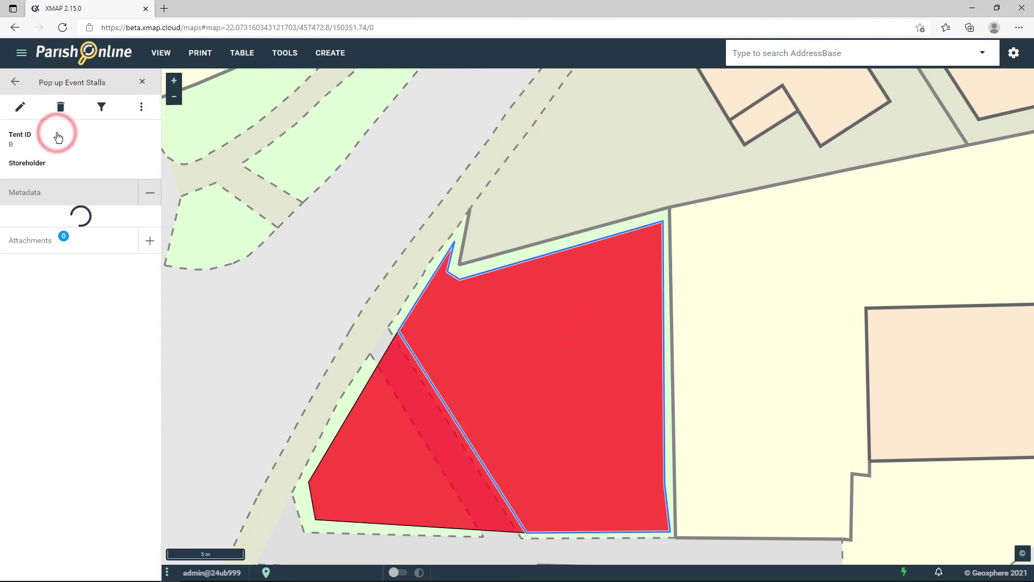
left_click(19, 110)
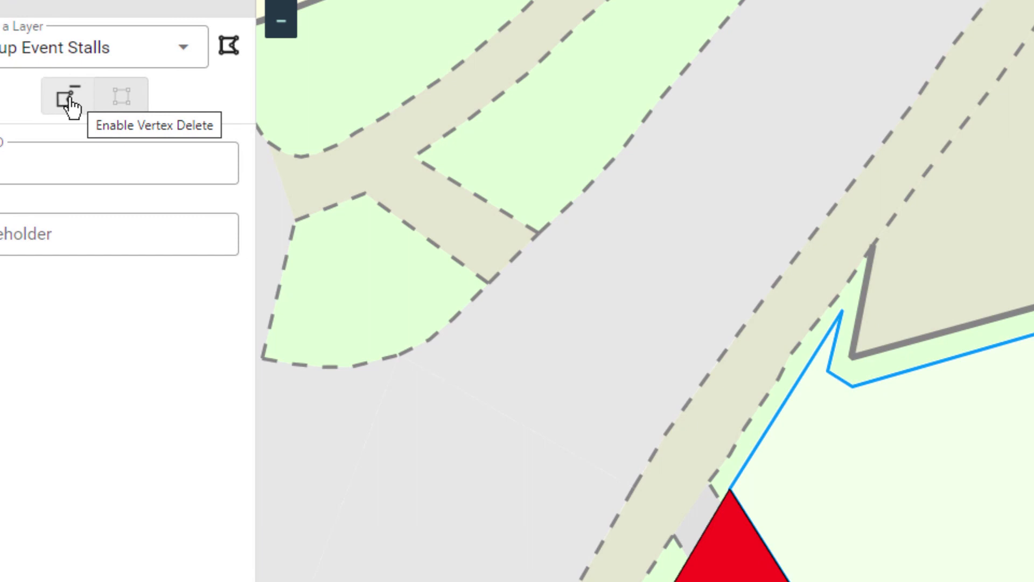
Delete the two vertices forming the spike at tent B's northwest corner, then save the feature and close its details
left_click(66, 97)
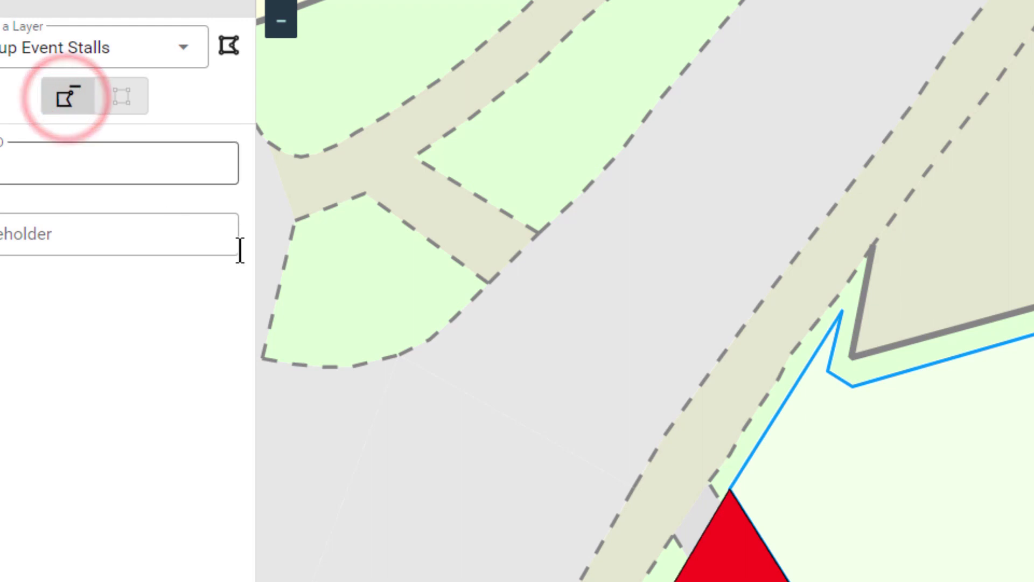
left_click(844, 315)
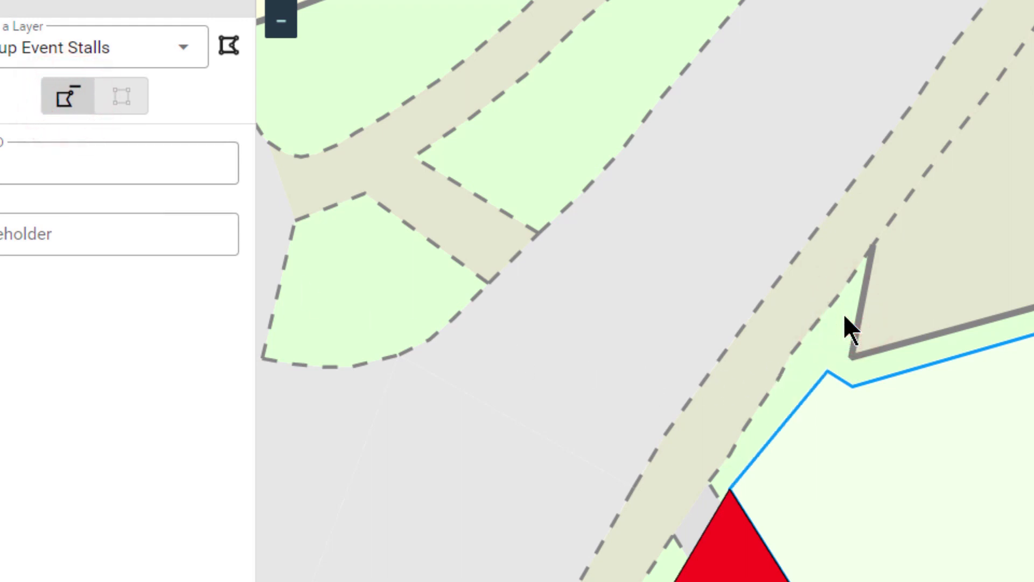
left_click(827, 371)
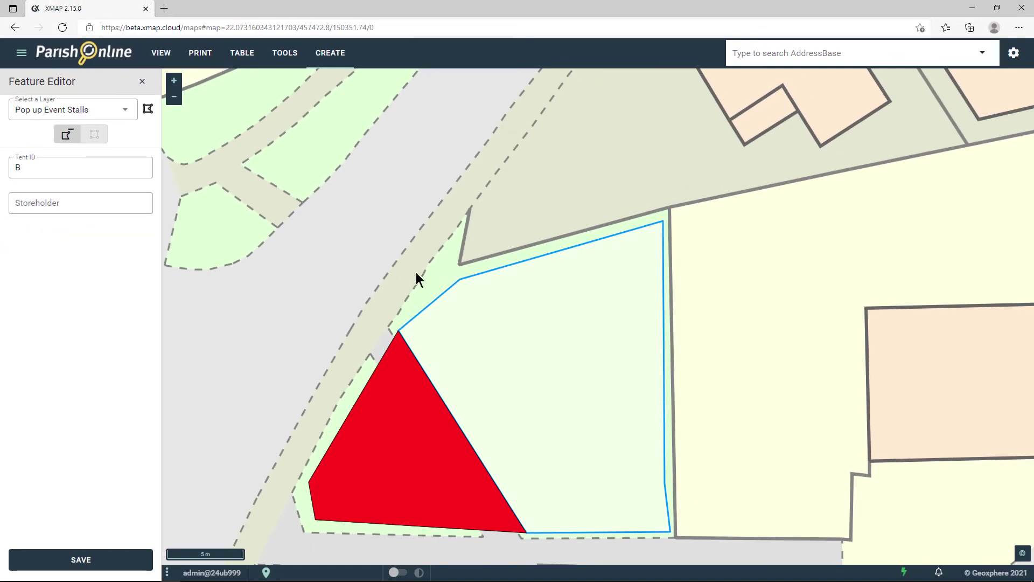
left_click(82, 558)
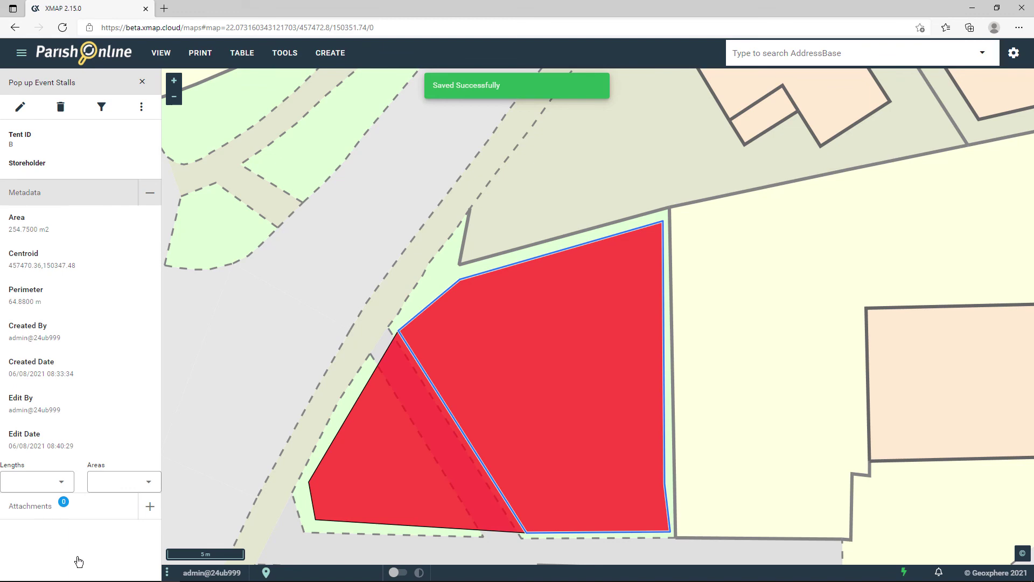
left_click(143, 82)
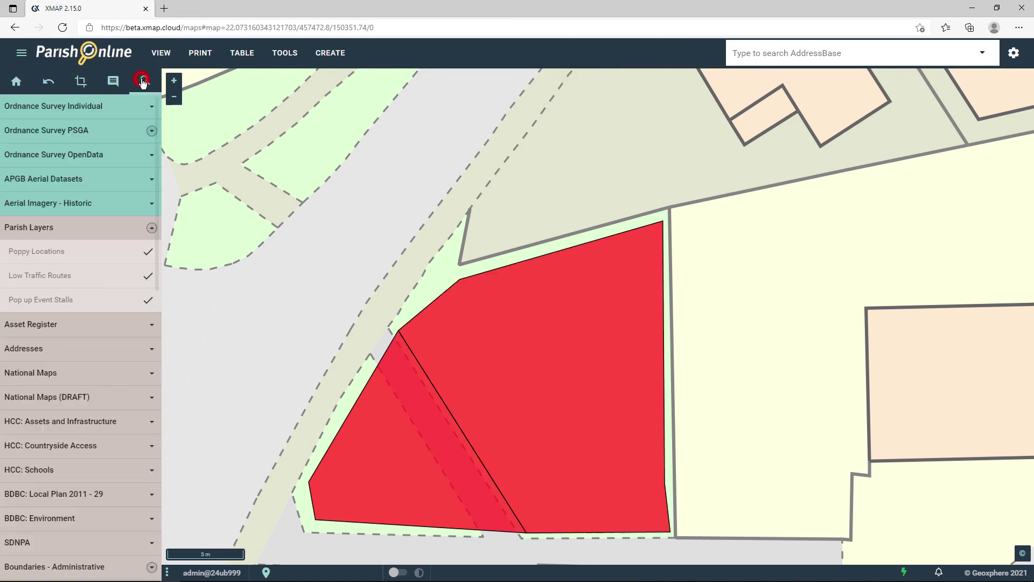